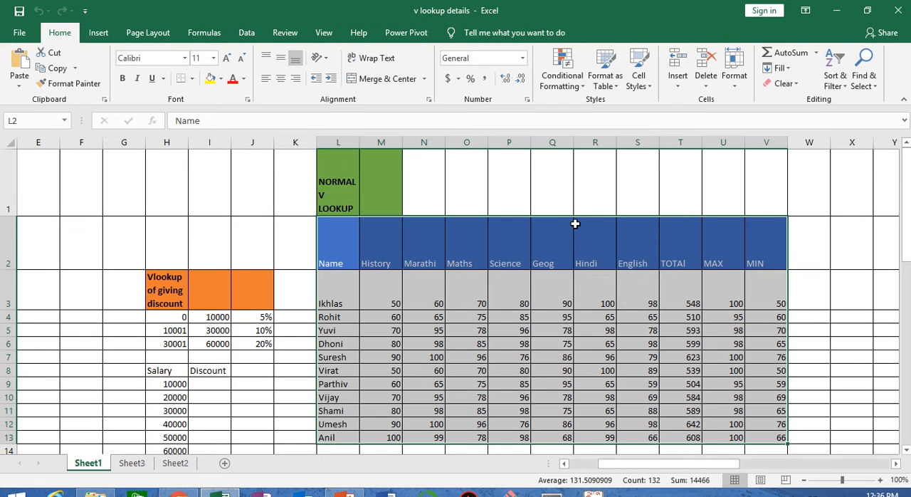
Look over the normal VLOOKUP marks table and the simple HLOOKUP table on Sheet1.
{"action": "right_click", "coordinate": [578, 221]}
{"action": "left_click", "coordinate": [505, 291]}
{"action": "left_click", "coordinate": [471, 279]}
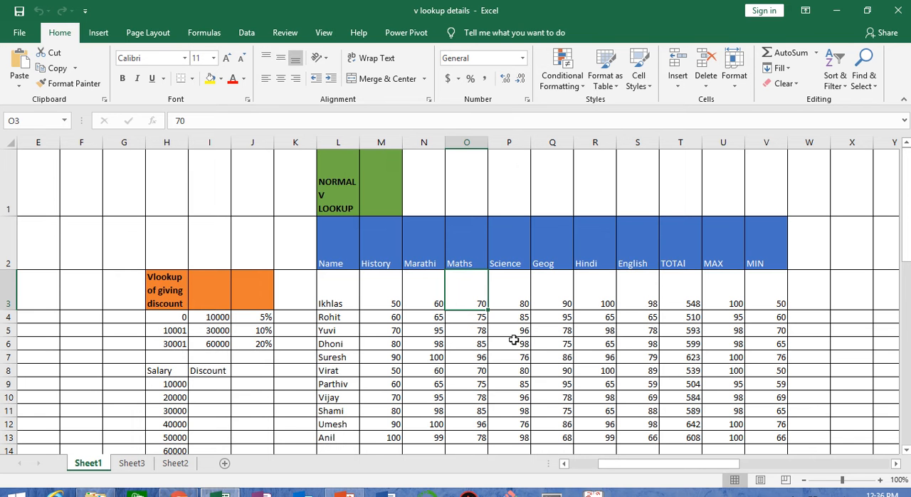
{"action": "left_click", "coordinate": [894, 464]}
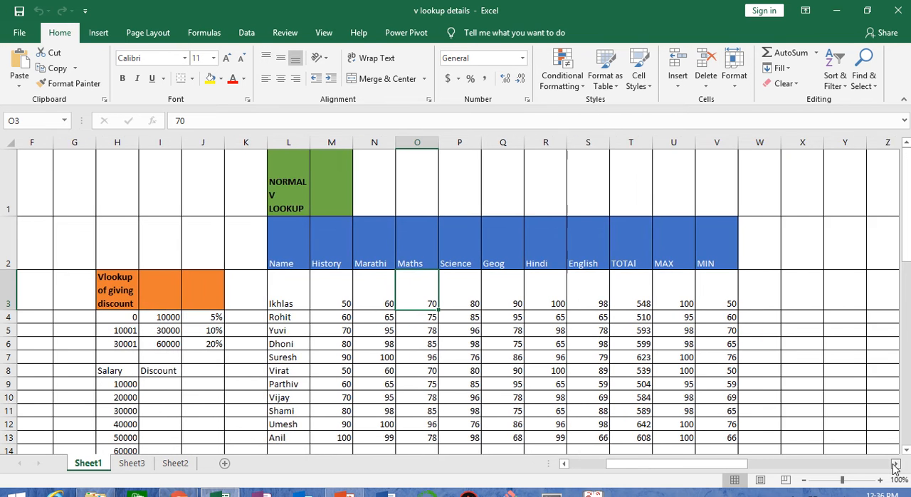
{"action": "left_click_drag", "start_coordinate": [895, 464], "coordinate": [894, 464]}
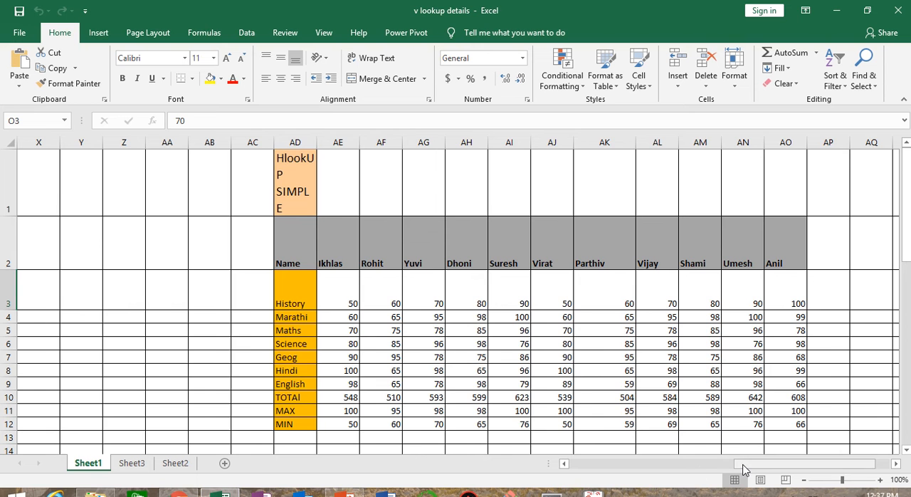
{"action": "left_click_drag", "start_coordinate": [742, 470], "coordinate": [611, 475]}
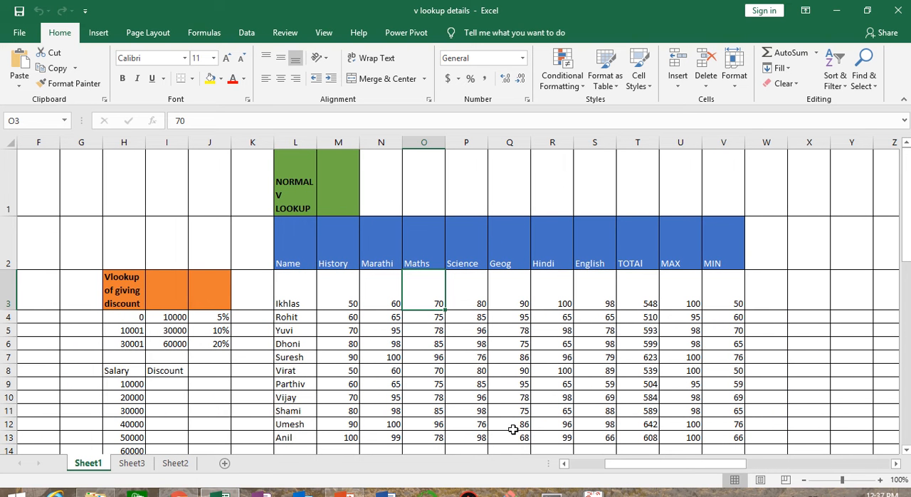
Start a VLOOKUP formula in the History cell M17 of the lookup row, using L3 as the lookup value.
{"action": "left_click", "coordinate": [906, 450]}
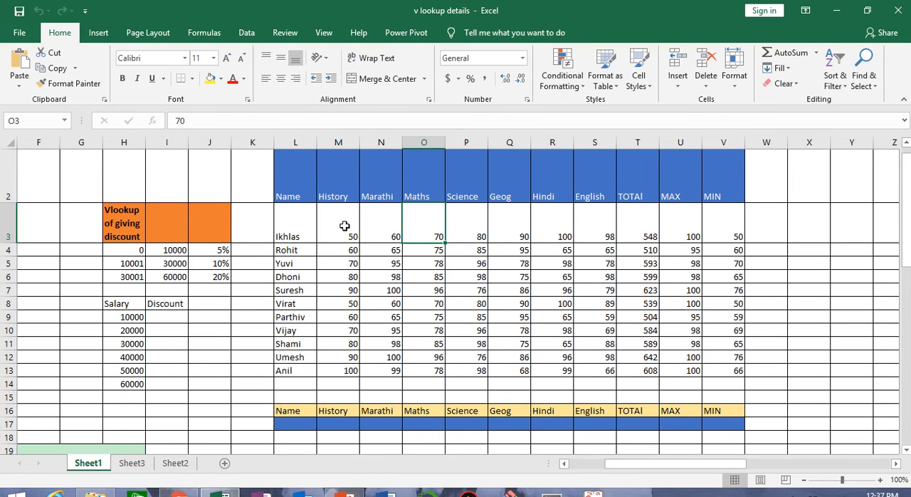
{"action": "left_click", "coordinate": [339, 424]}
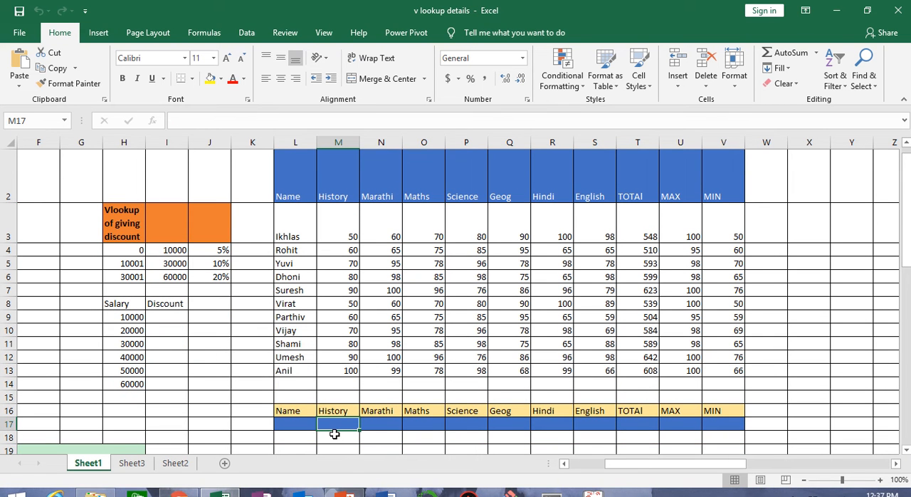
{"action": "type", "text": "=vlo"}
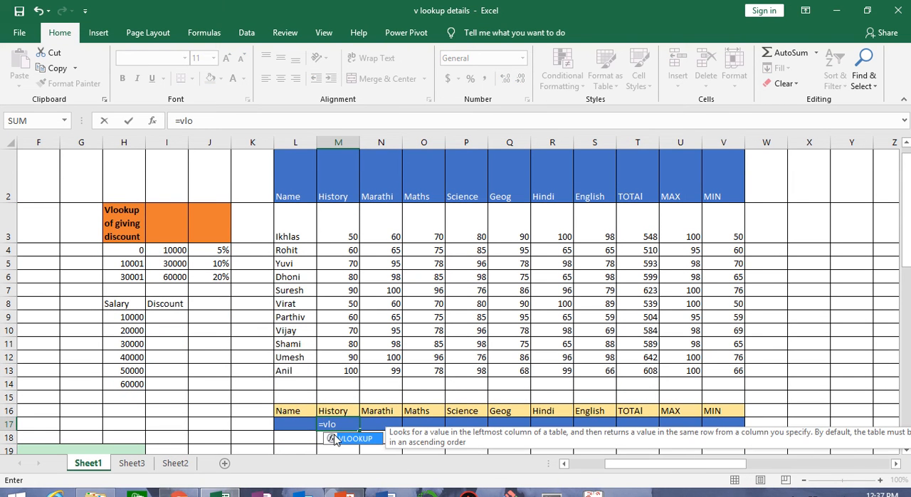
{"action": "double_click", "coordinate": [334, 439]}
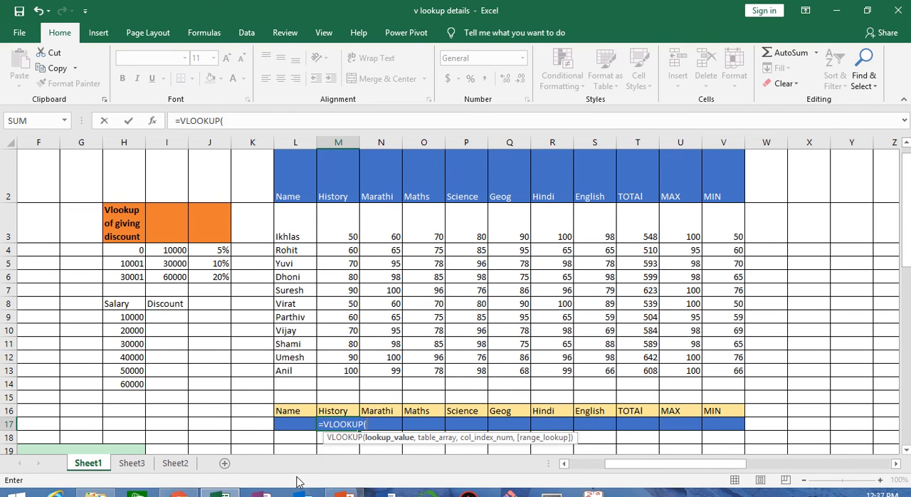
{"action": "left_click", "coordinate": [296, 224]}
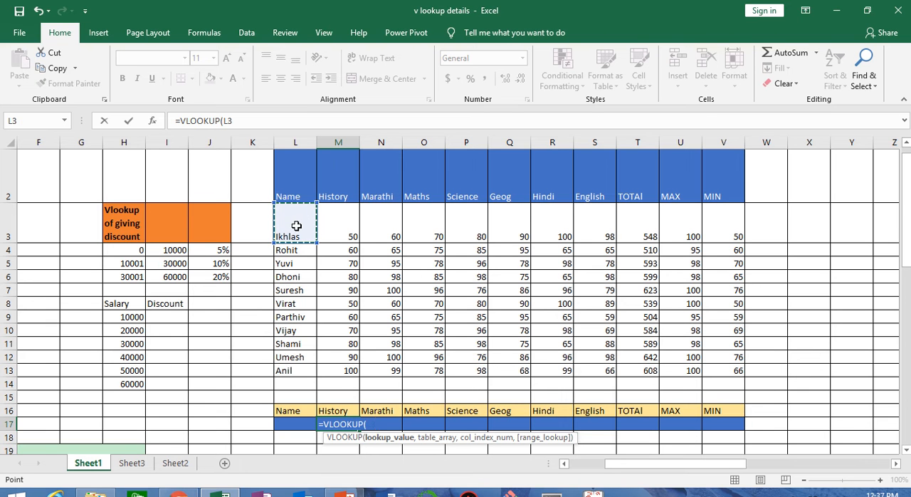
{"action": "type", "text": ","}
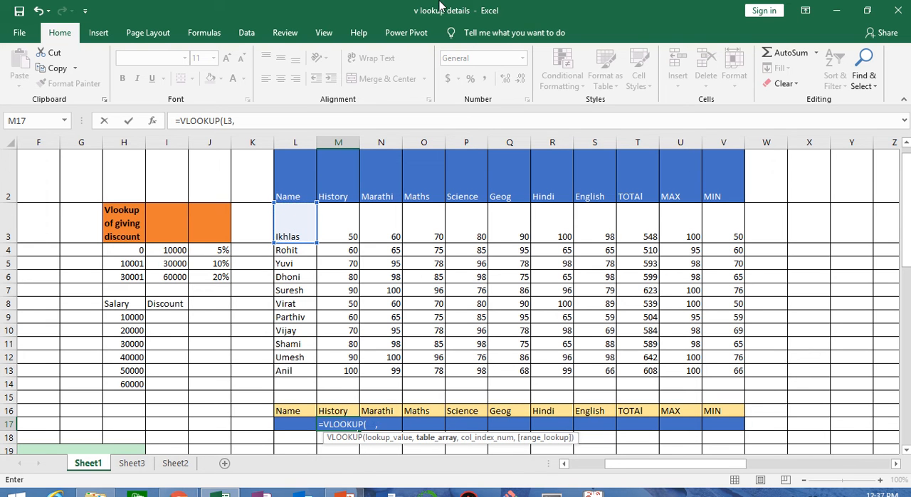
{"action": "mouse_move", "coordinate": [397, 28]}
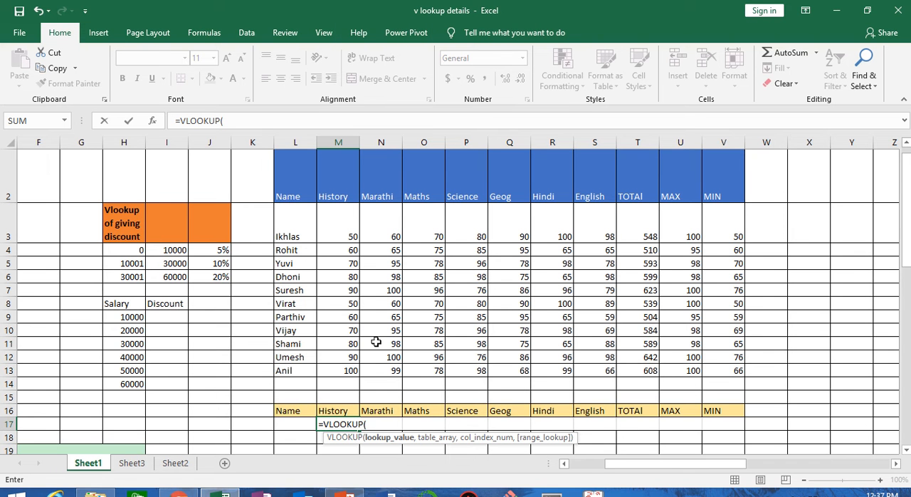
{"action": "left_click", "coordinate": [301, 223]}
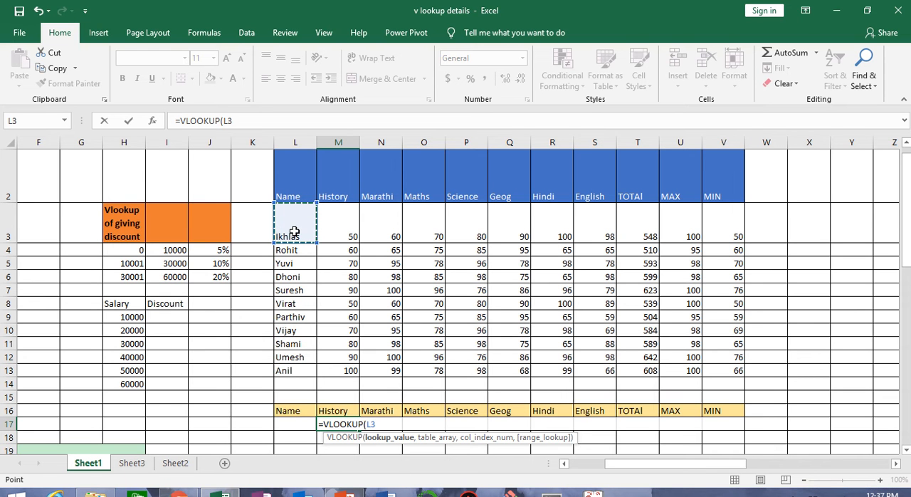
{"action": "type", "text": ","}
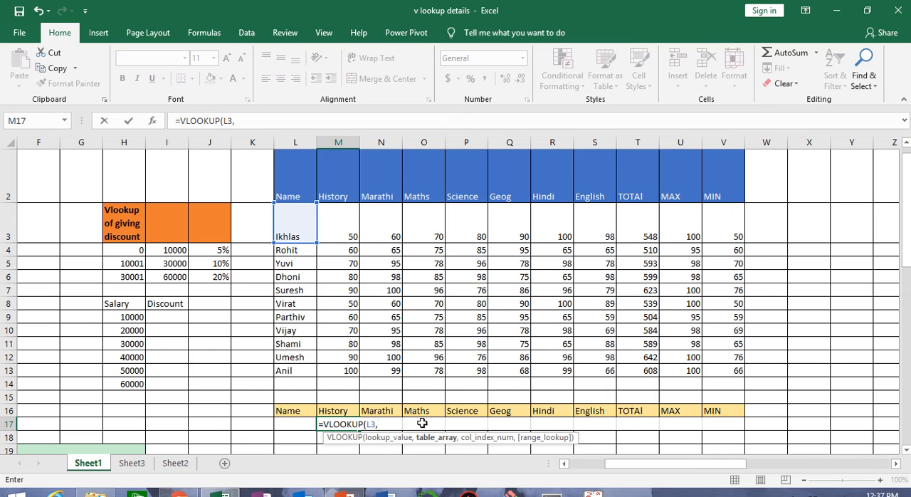
Complete the M17 formula as =VLOOKUP(L3,L2:V13,2,0), with the marks table as table array and exact match.
{"action": "left_click", "coordinate": [297, 179]}
{"action": "left_click_drag", "start_coordinate": [297, 179], "coordinate": [709, 365]}
{"action": "type", "text": ","}
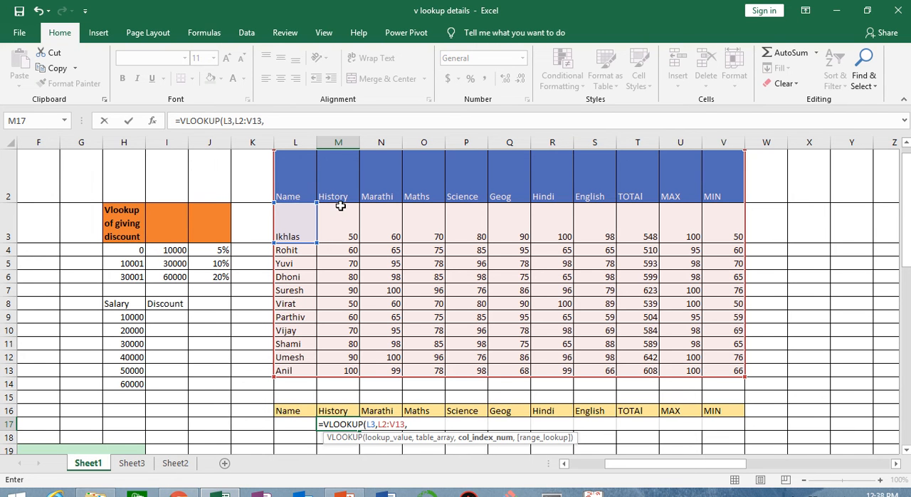
{"action": "type", "text": "2,"}
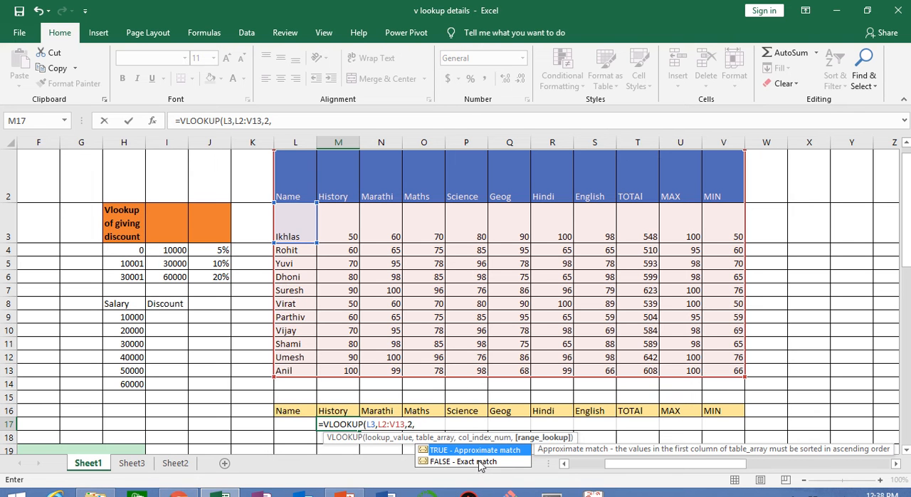
{"action": "type", "text": "0)"}
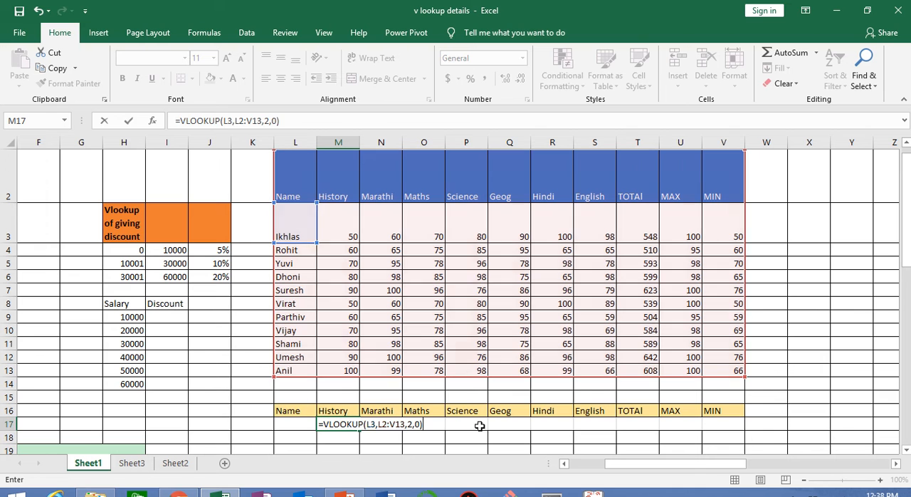
{"action": "key", "text": "Return"}
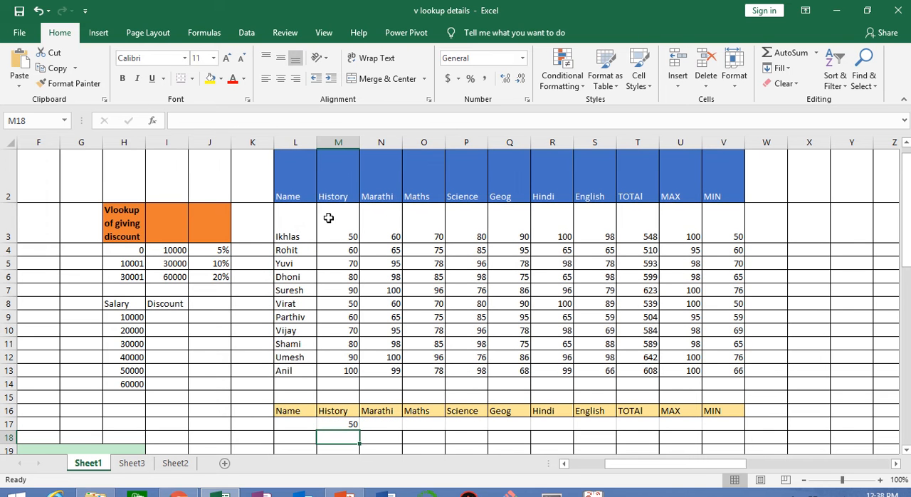
Delete the VLOOKUP formula from the History cell M17.
{"action": "left_click", "coordinate": [347, 422]}
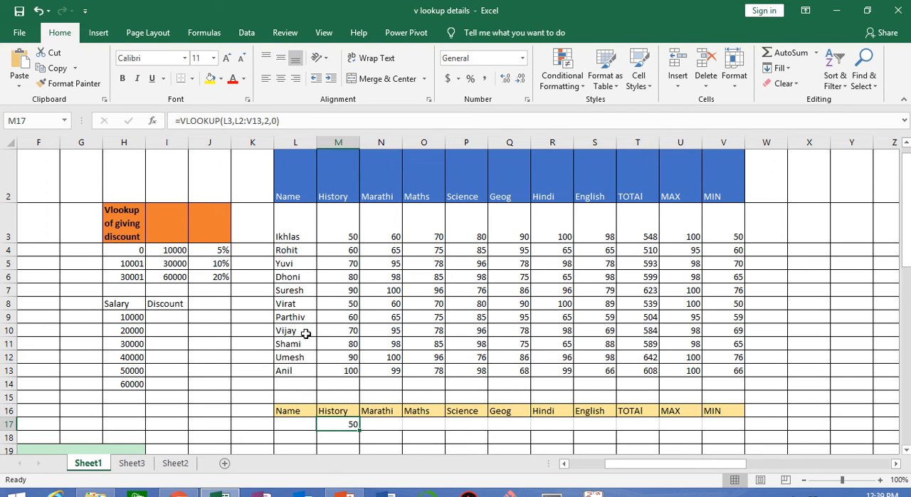
{"action": "left_click", "coordinate": [288, 422]}
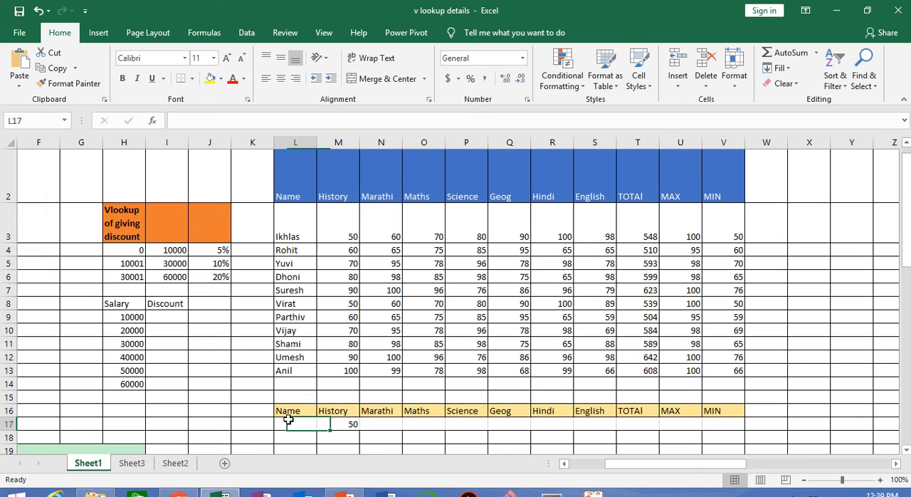
{"action": "left_click", "coordinate": [337, 421]}
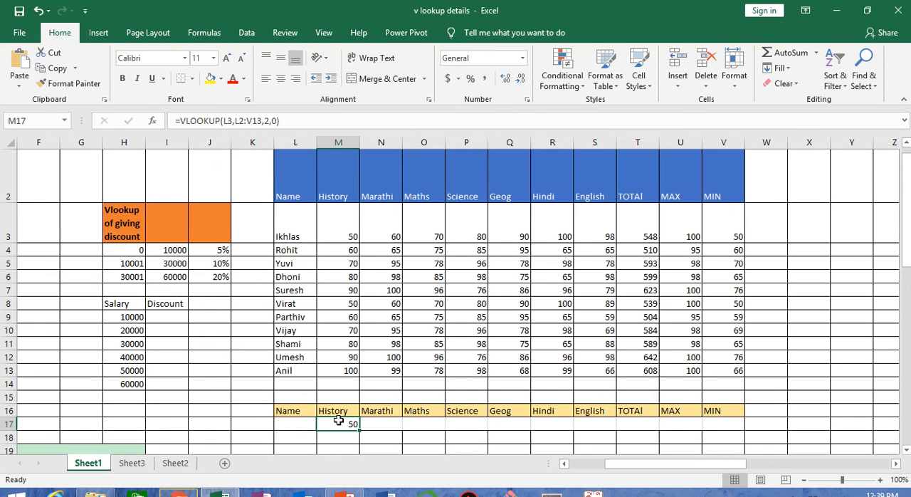
{"action": "key", "text": "Delete"}
Start a new VLOOKUP formula in M17 with the empty Name cell L17 as the lookup value.
{"action": "type", "text": "=vlok"}
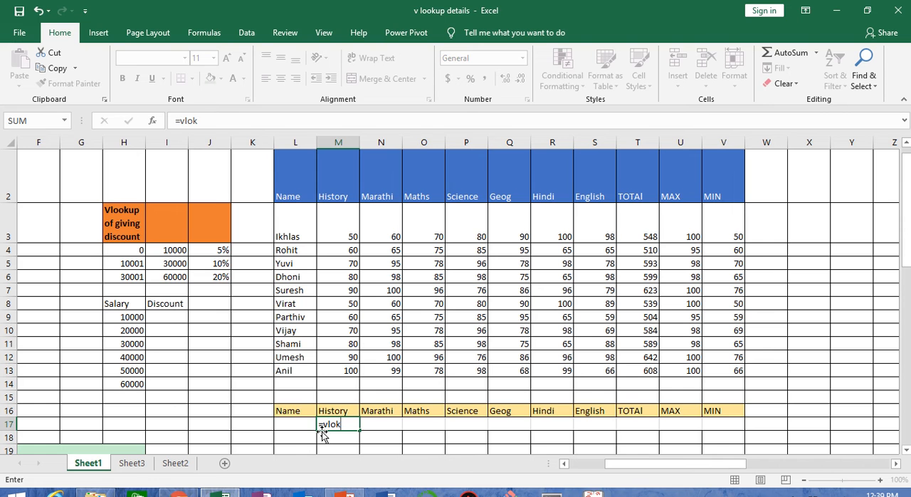
{"action": "key", "text": "Tab"}
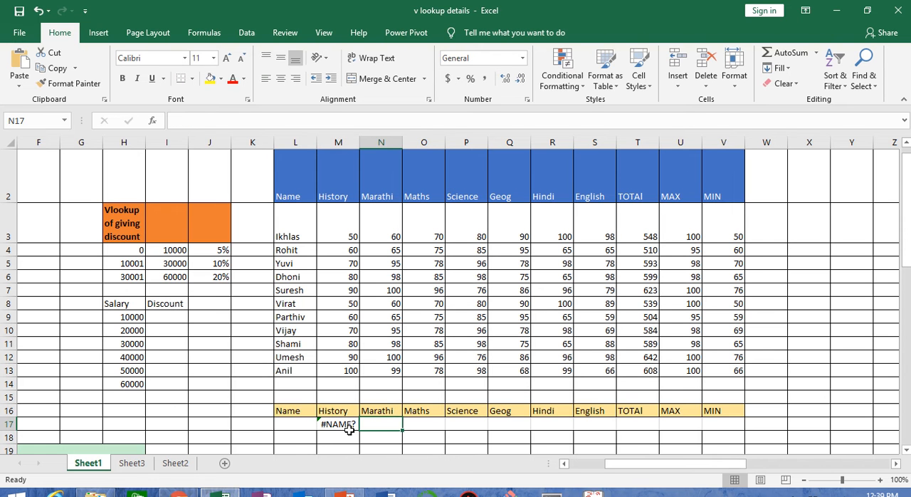
{"action": "double_click", "coordinate": [350, 424]}
{"action": "key", "text": "BackSpace"}
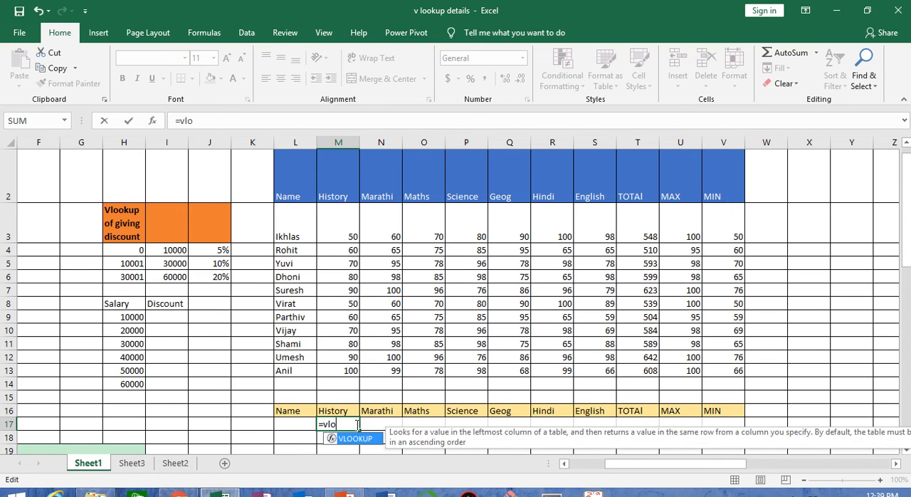
{"action": "key", "text": "Tab"}
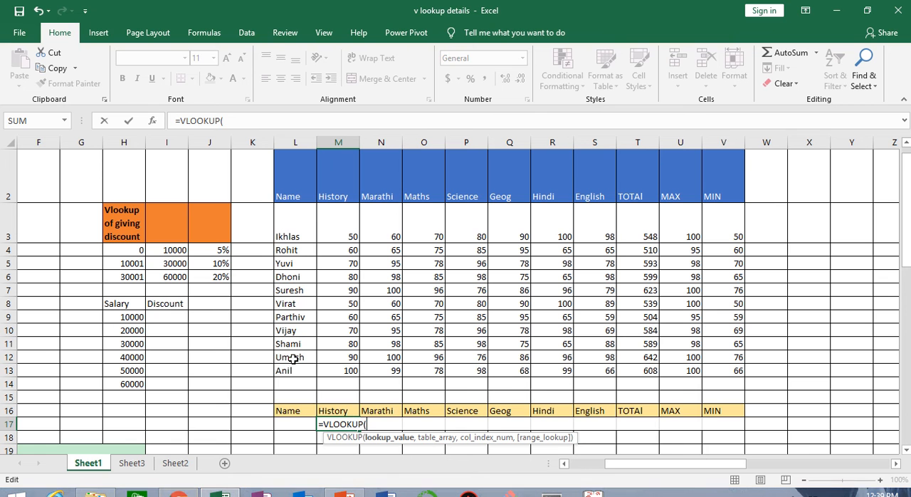
{"action": "left_click", "coordinate": [293, 424]}
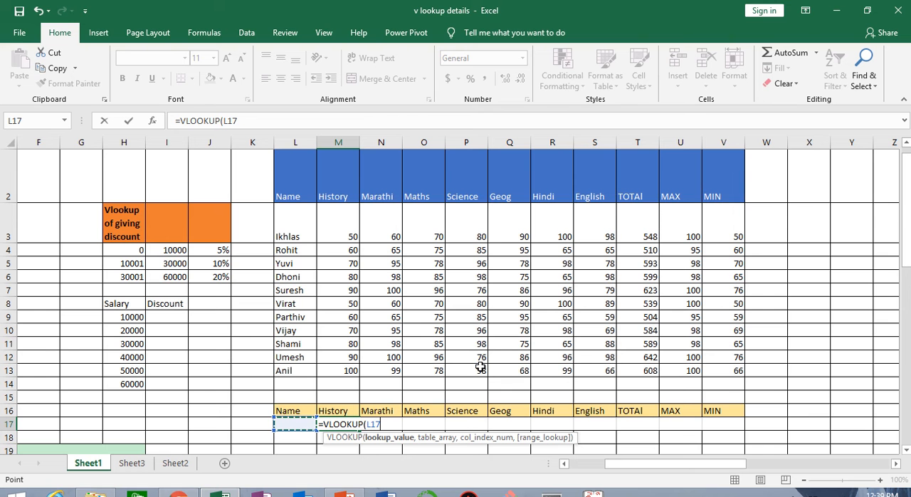
{"action": "type", "text": ","}
Complete the M17 formula as =VLOOKUP(L17,L2:V13,2,0), taking the History column of the marks table with exact match.
{"action": "left_click_drag", "start_coordinate": [300, 180], "coordinate": [726, 365]}
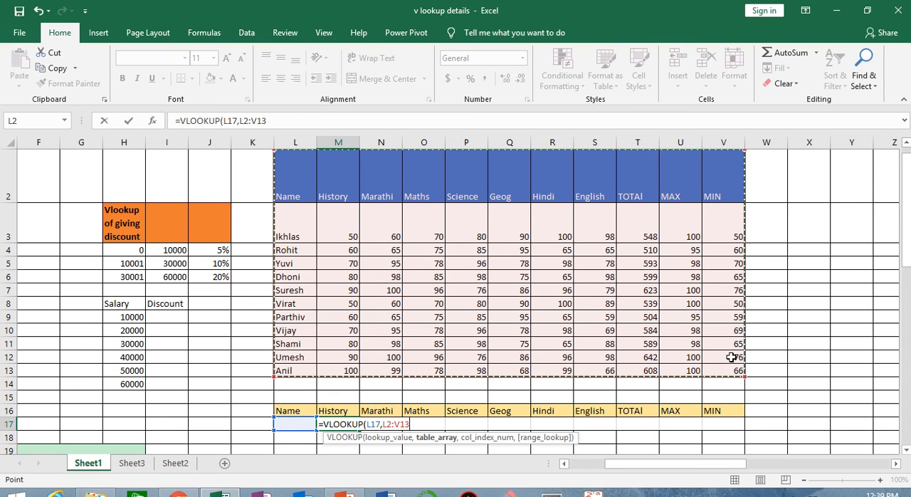
{"action": "type", "text": ","}
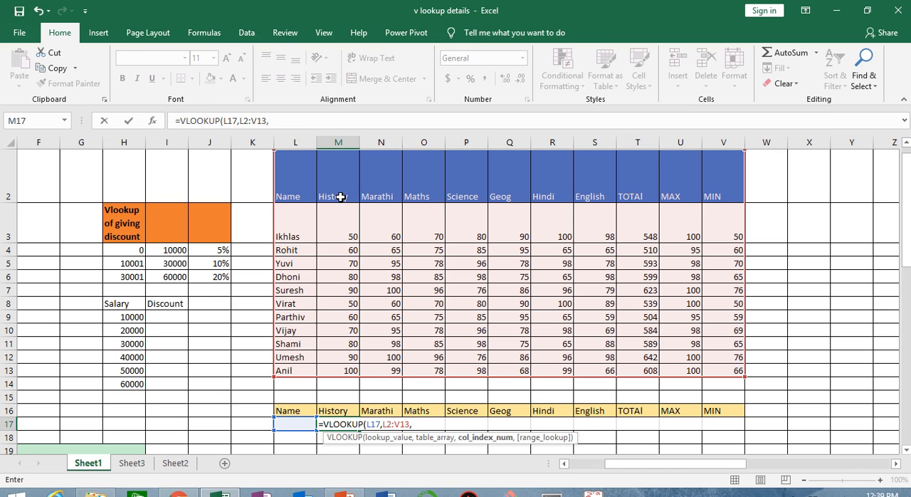
{"action": "type", "text": "2"}
{"action": "type", "text": ","}
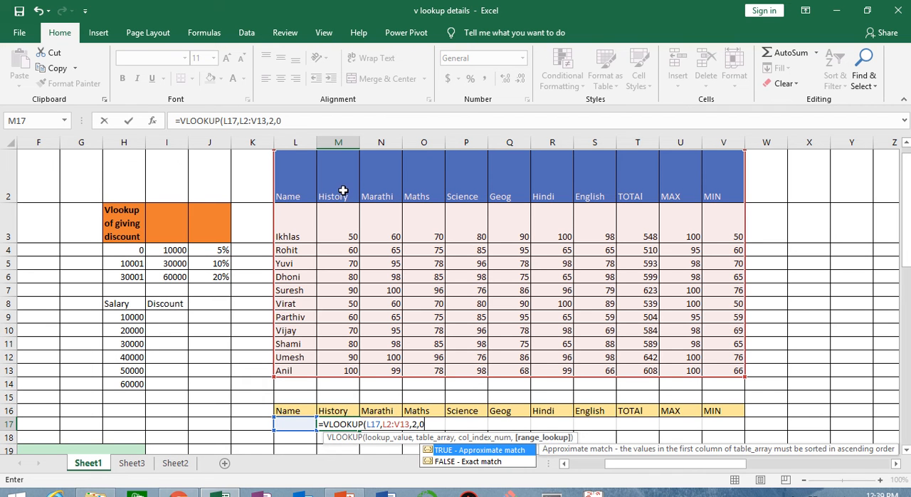
{"action": "type", "text": "0)"}
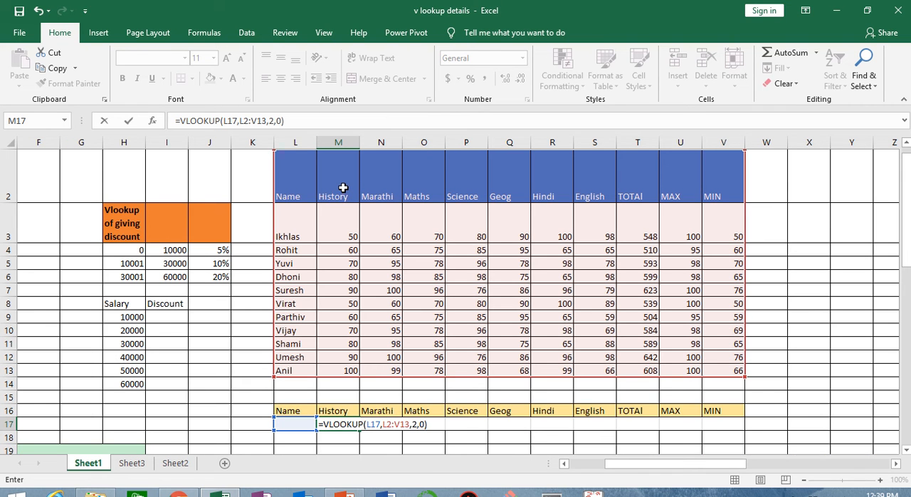
{"action": "key", "text": "Return"}
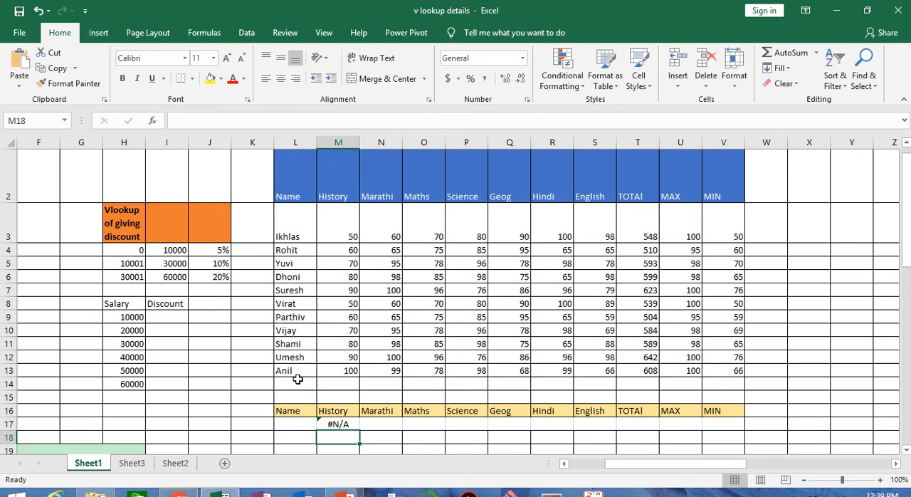
Enter the student name from row 13 of the marks table in the Name cell L17.
{"action": "left_click", "coordinate": [292, 423]}
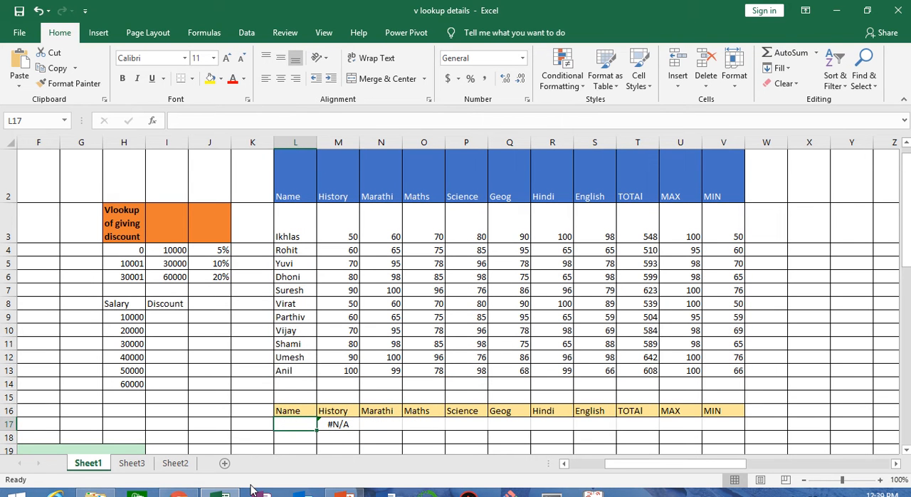
{"action": "type", "text": "anil"}
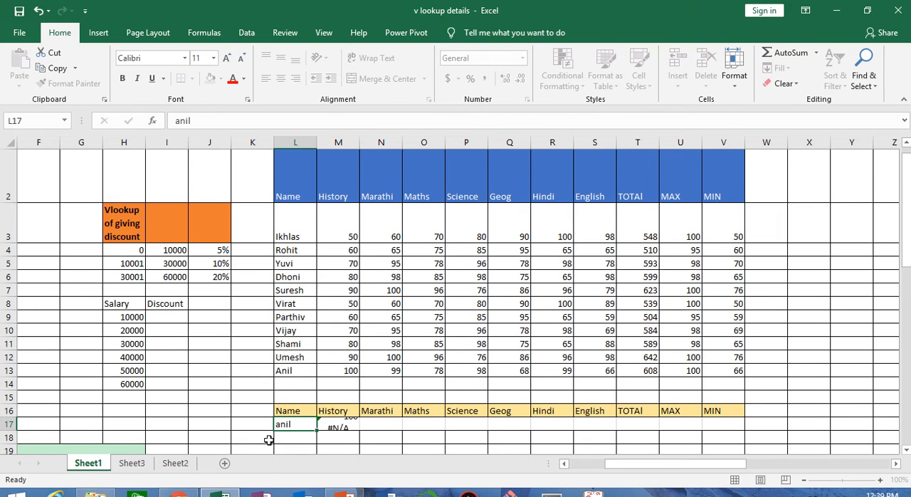
{"action": "key", "text": "Return"}
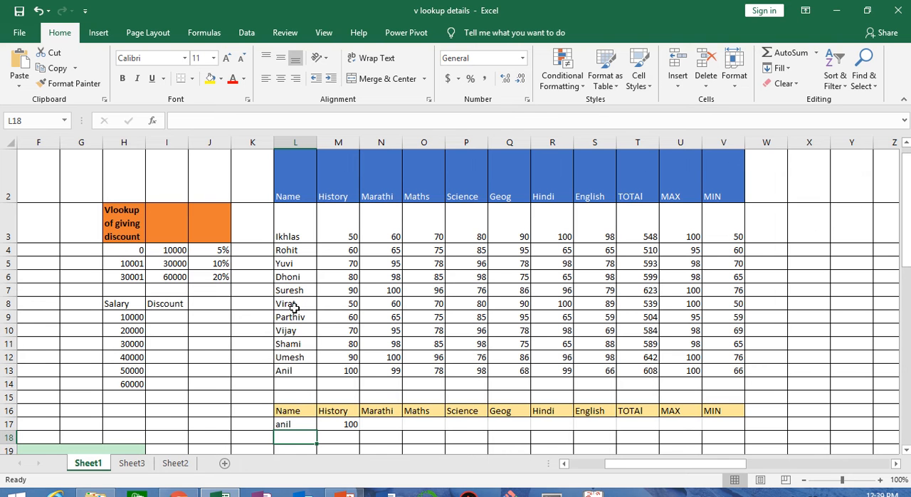
Replace the name in L17 with the student name from row 10 of the marks table.
{"action": "left_click", "coordinate": [294, 423]}
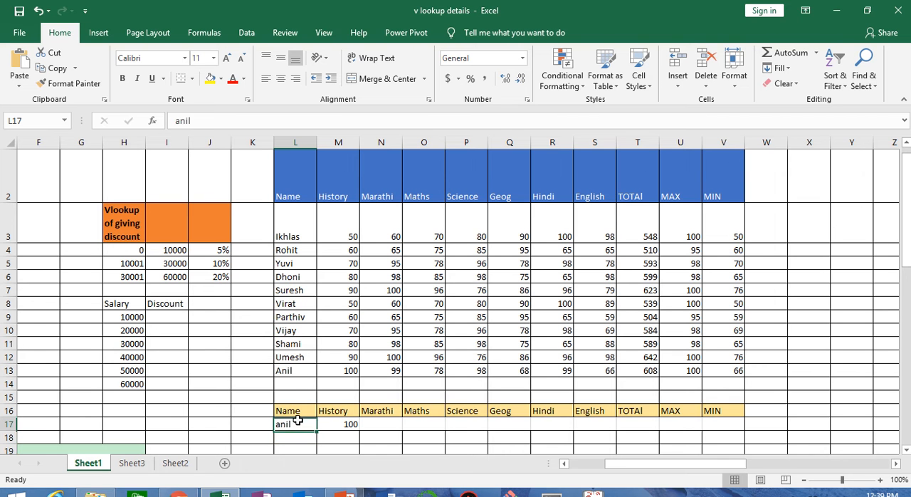
{"action": "type", "text": "vijay"}
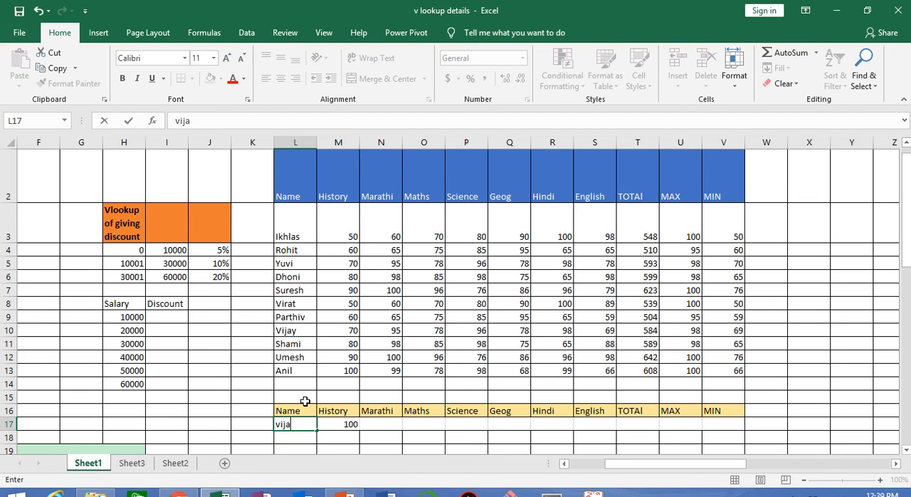
{"action": "key", "text": "Return"}
Fill the VLOOKUP formula from M17 across through V17 and check the copied formula in the MIN cell V17.
{"action": "left_click", "coordinate": [343, 423]}
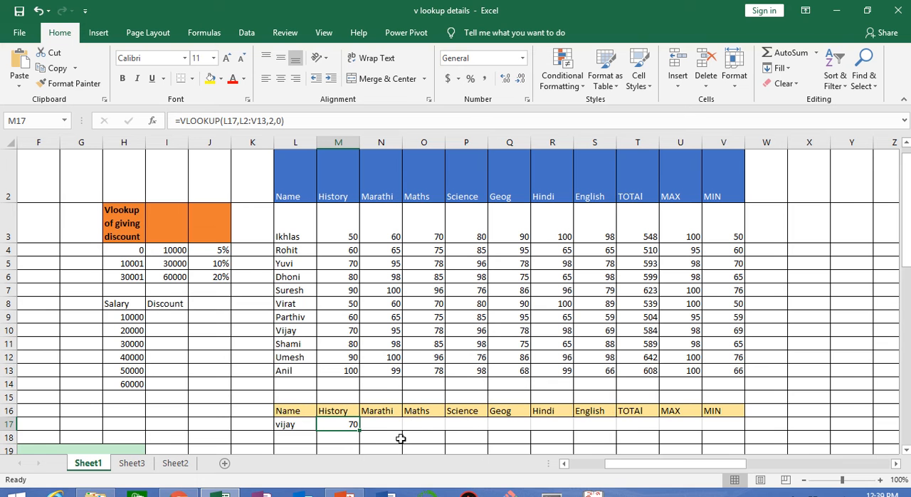
{"action": "left_click_drag", "start_coordinate": [360, 430], "coordinate": [726, 434]}
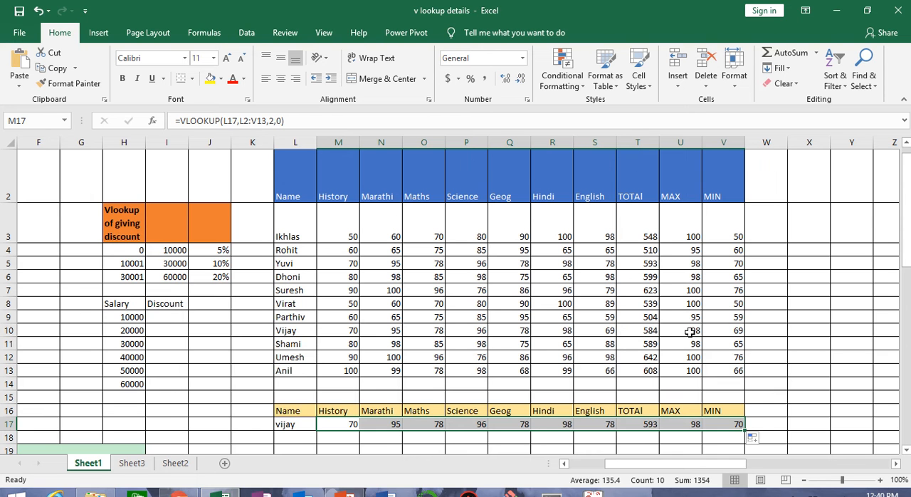
{"action": "left_click", "coordinate": [722, 330]}
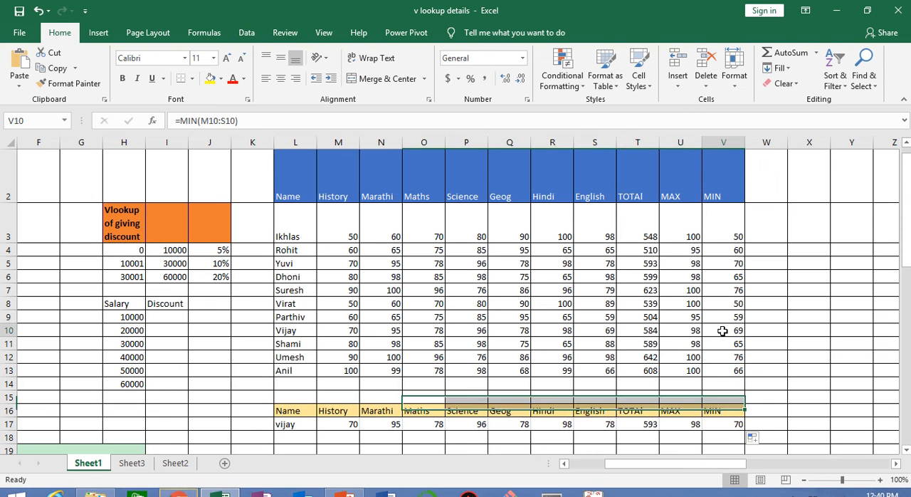
{"action": "left_click", "coordinate": [724, 422]}
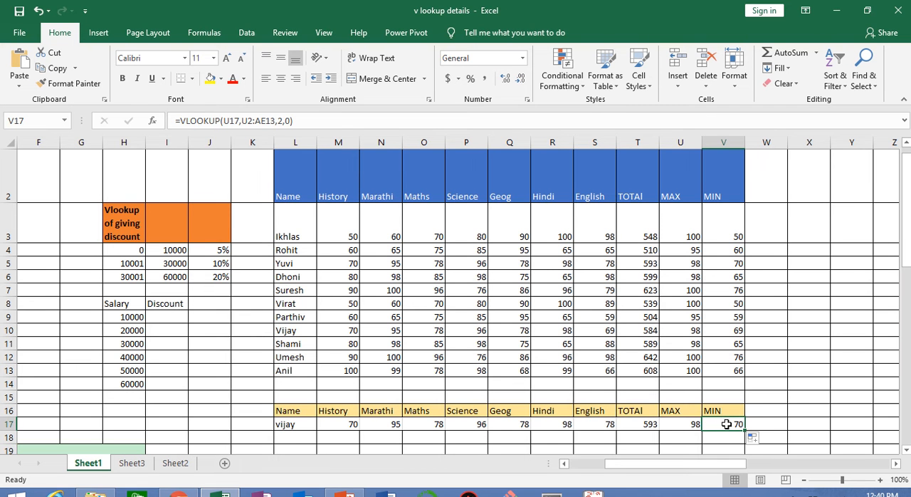
{"action": "double_click", "coordinate": [726, 424]}
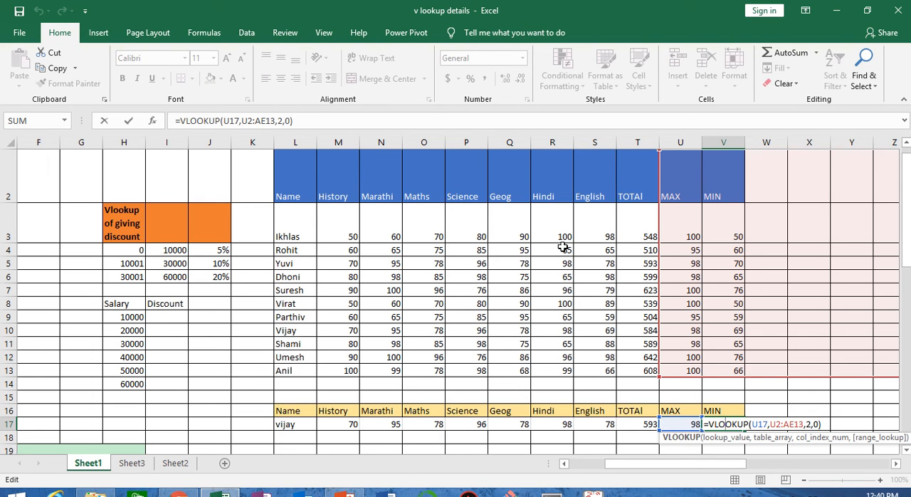
{"action": "key", "text": "ctrl+Return"}
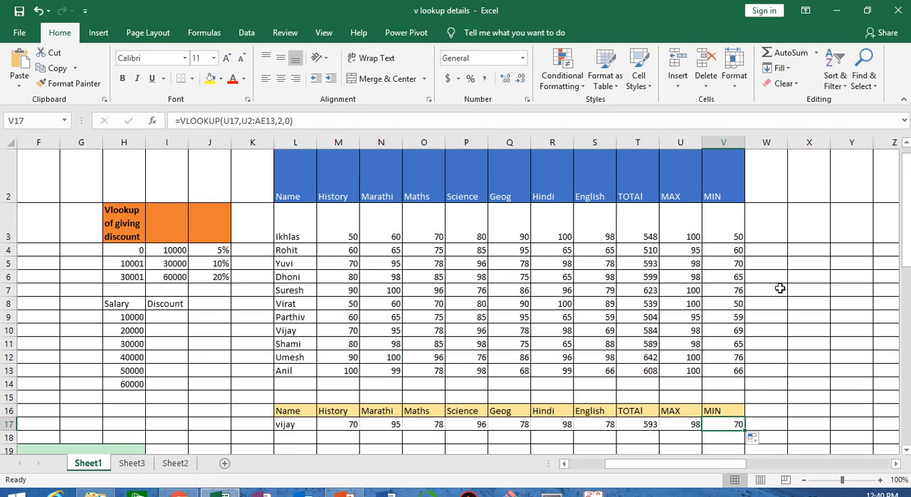
Clear all contents and formatting from the lookup result row L17:W17.
{"action": "left_click", "coordinate": [286, 423]}
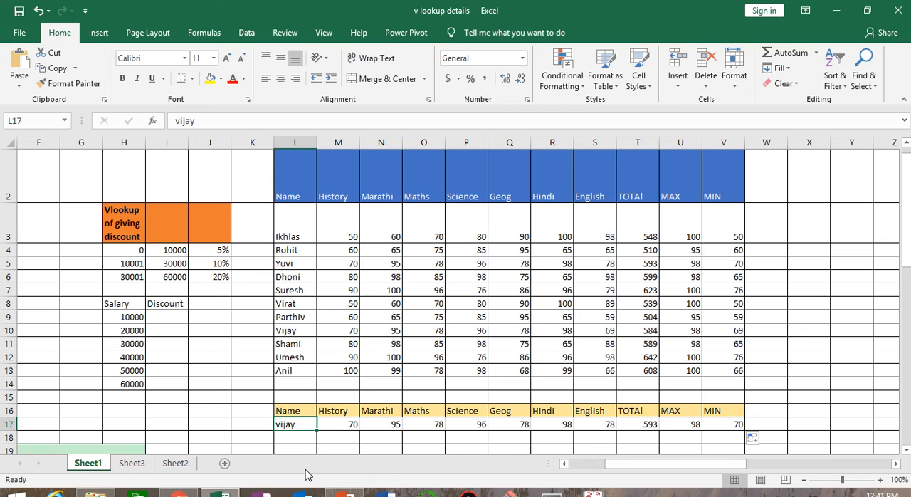
{"action": "key", "text": "shift+Right"}
{"action": "key", "text": "shift+Right"}
{"action": "key", "text": "shift+Right"}
{"action": "key", "text": "shift+Right"}
{"action": "key", "text": "shift+Right"}
{"action": "key", "text": "shift+Right"}
{"action": "key", "text": "shift+Right"}
{"action": "key", "text": "shift+Right"}
{"action": "key", "text": "shift+Right"}
{"action": "key", "text": "shift+Right"}
{"action": "key", "text": "shift+Right"}
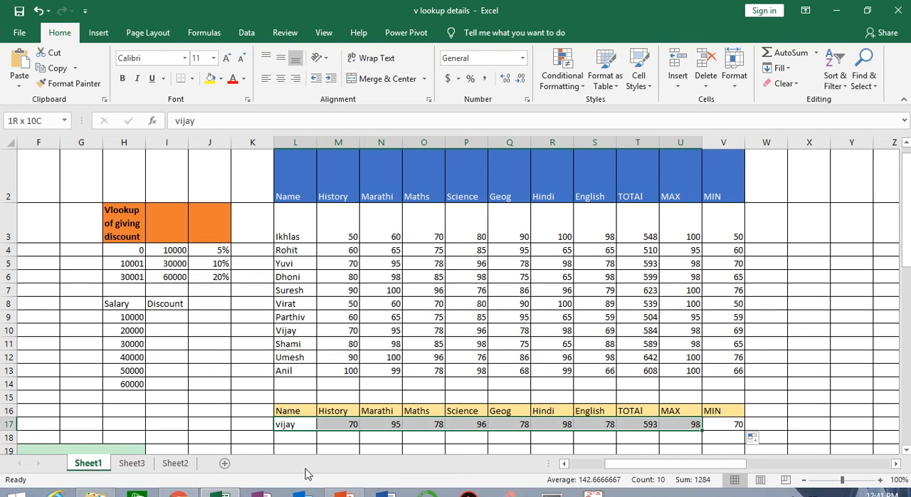
{"action": "left_click", "coordinate": [782, 84]}
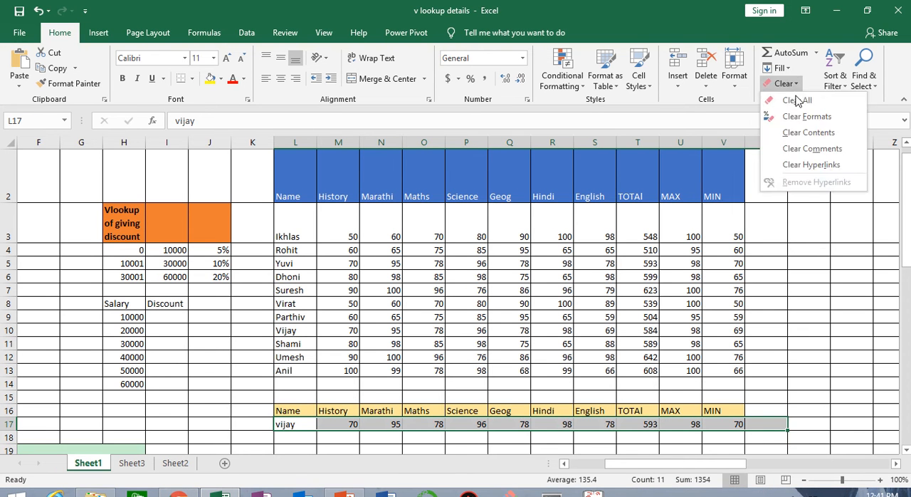
{"action": "left_click", "coordinate": [797, 100]}
Start a VLOOKUP formula for the whole range M17:V17 with the Name cell L17 as the lookup value.
{"action": "left_click", "coordinate": [350, 424]}
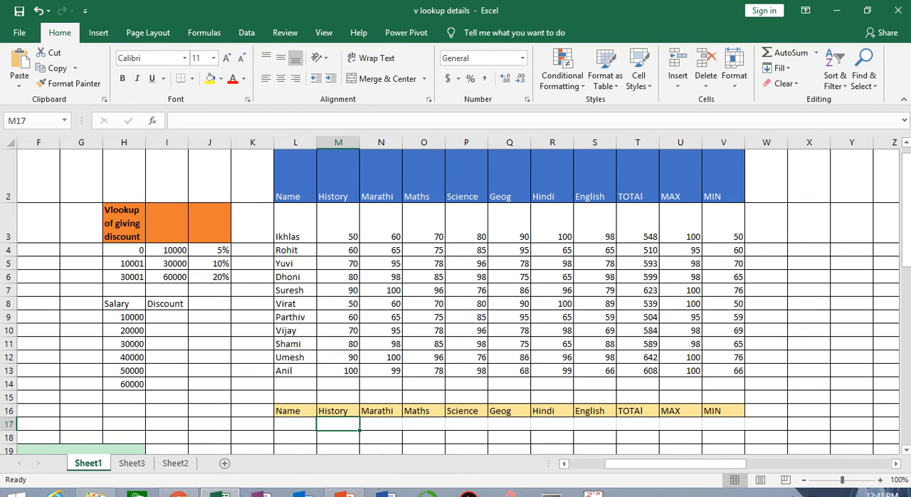
{"action": "key", "text": "shift+Right"}
{"action": "key", "text": "shift+Right"}
{"action": "key", "text": "shift+Right"}
{"action": "key", "text": "shift+Right"}
{"action": "key", "text": "shift+Right"}
{"action": "key", "text": "shift+Right"}
{"action": "key", "text": "shift+Right"}
{"action": "key", "text": "shift+Right"}
{"action": "key", "text": "shift+Right"}
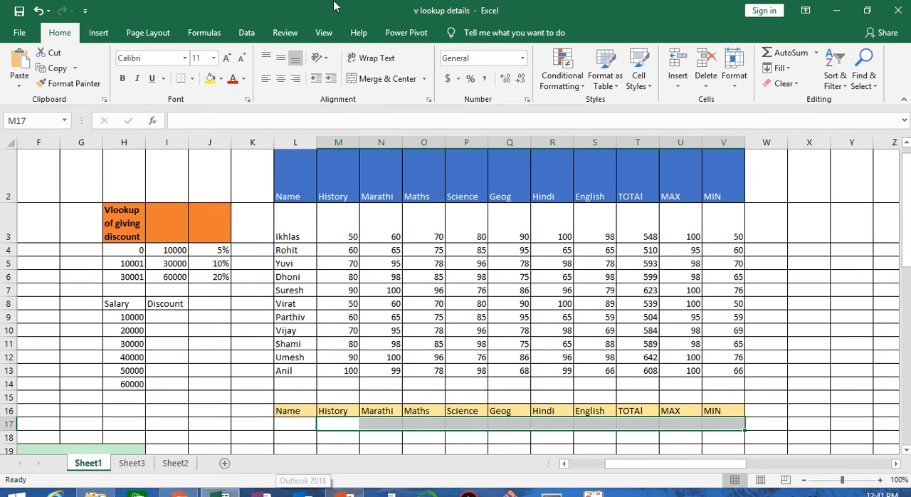
{"action": "mouse_move", "coordinate": [335, 2]}
{"action": "left_click", "coordinate": [367, 48]}
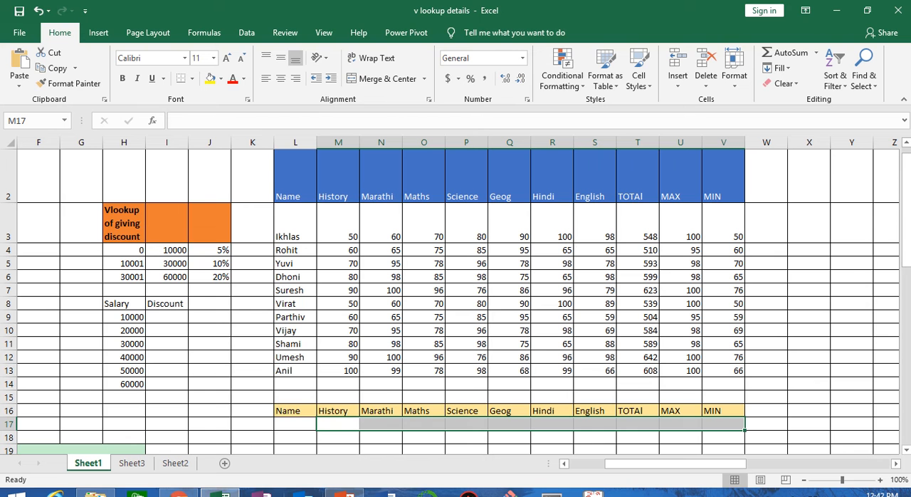
{"action": "type", "text": "=vlok"}
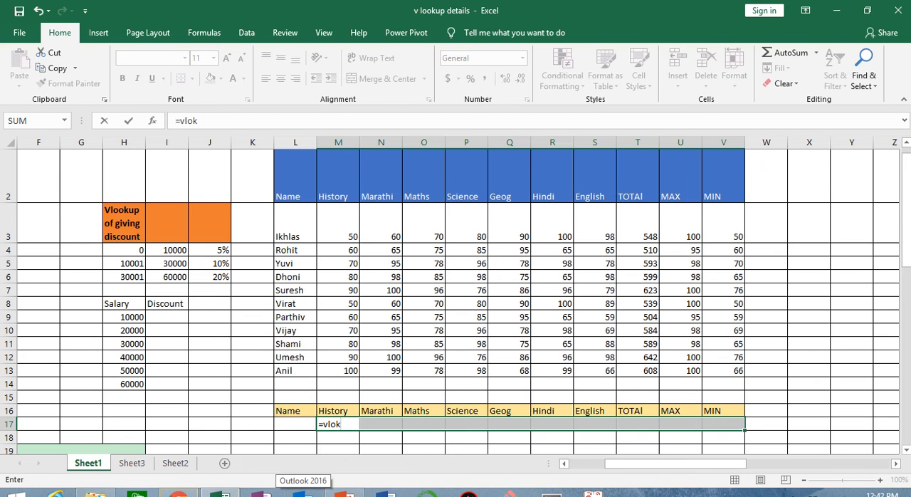
{"action": "key", "text": "BackSpace"}
{"action": "key", "text": "Tab"}
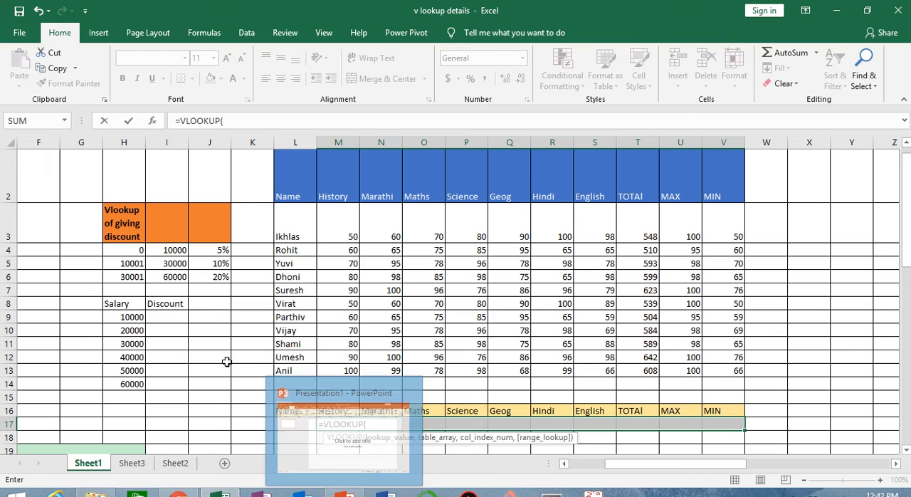
{"action": "left_click", "coordinate": [290, 420]}
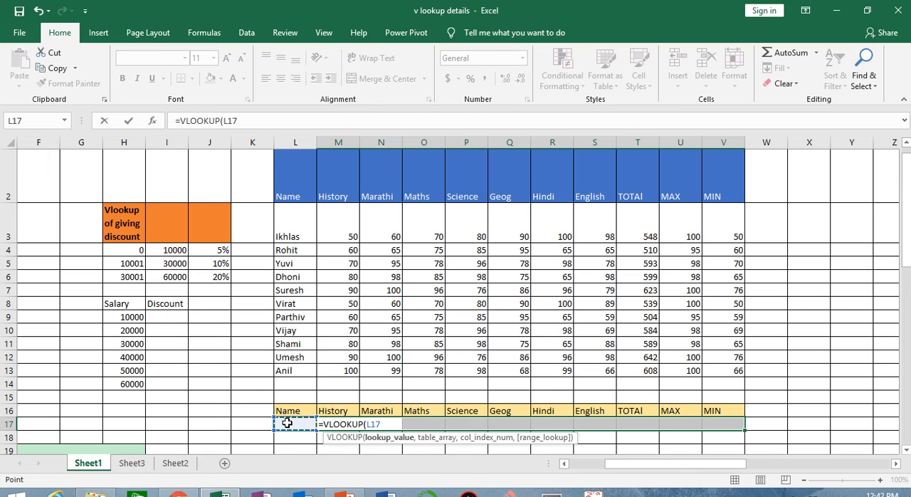
{"action": "type", "text": ","}
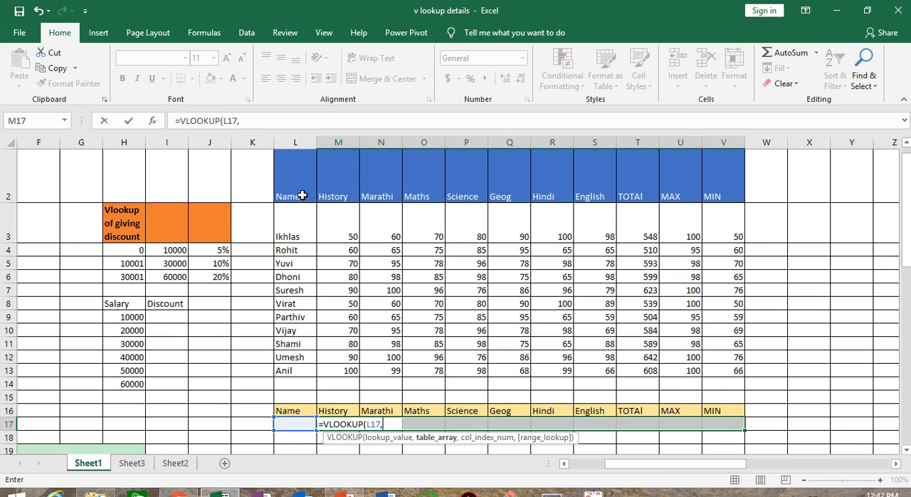
Set the marks table L2:V13 as the table array of the VLOOKUP formula.
{"action": "mouse_move", "coordinate": [393, 5]}
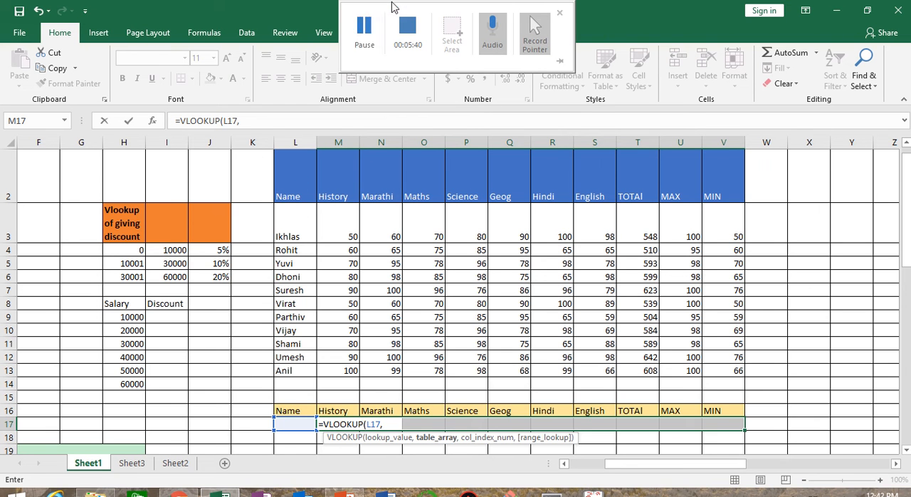
{"action": "left_click", "coordinate": [365, 41]}
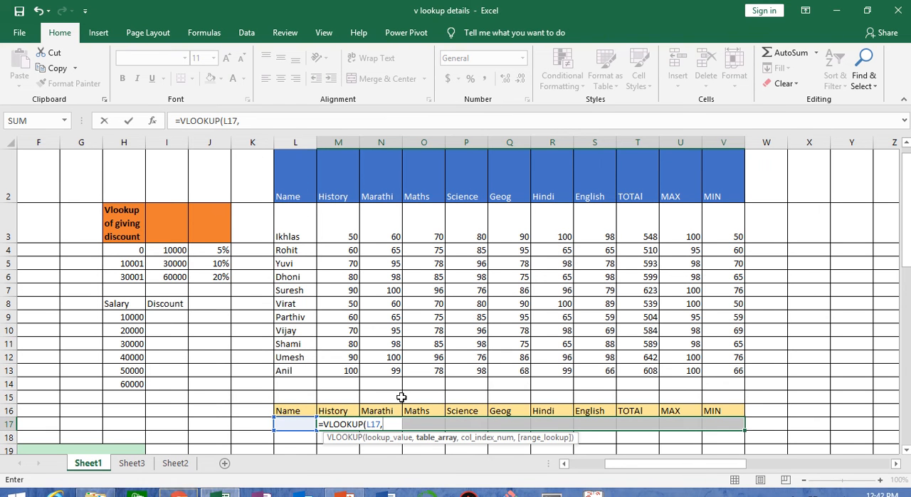
{"action": "left_click_drag", "start_coordinate": [294, 181], "coordinate": [719, 377]}
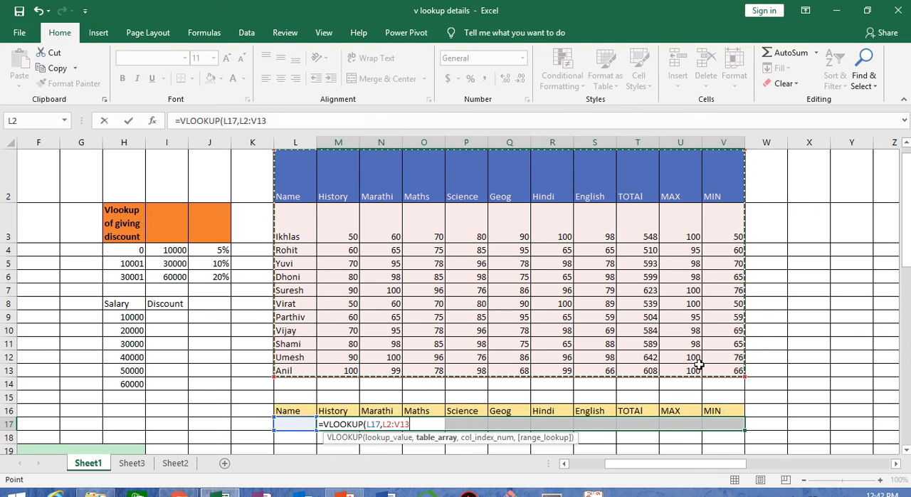
{"action": "type", "text": ",{"}
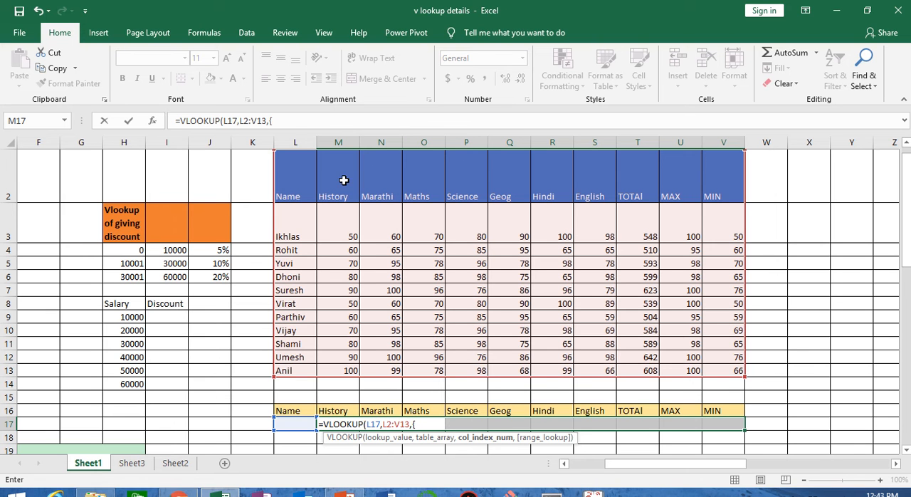
Give the VLOOKUP formula the column index array {2,3,4,5,6,7,8,9,10,11}.
{"action": "type", "text": "2,3,4,5,6"}
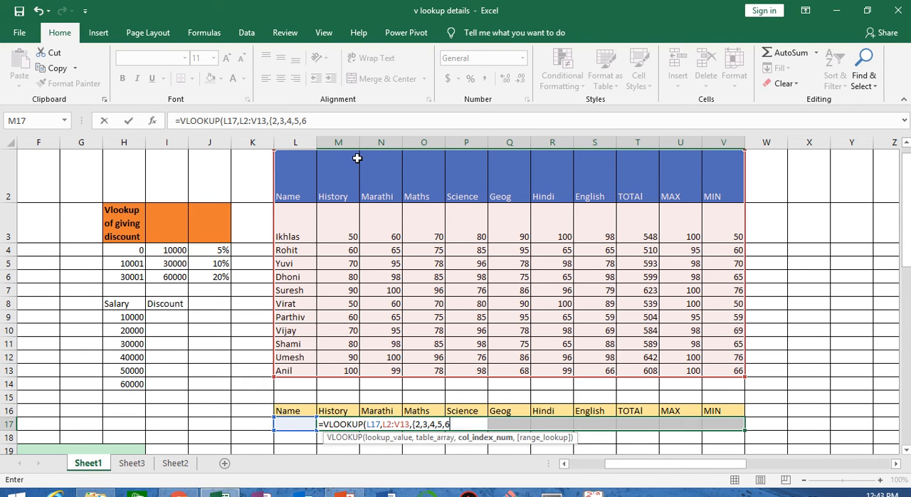
{"action": "type", "text": ",7,8"}
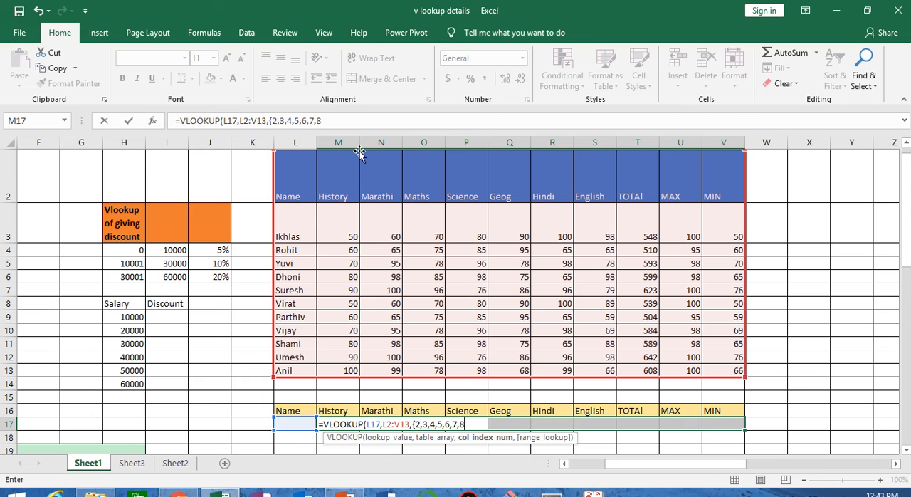
{"action": "type", "text": ",9,10"}
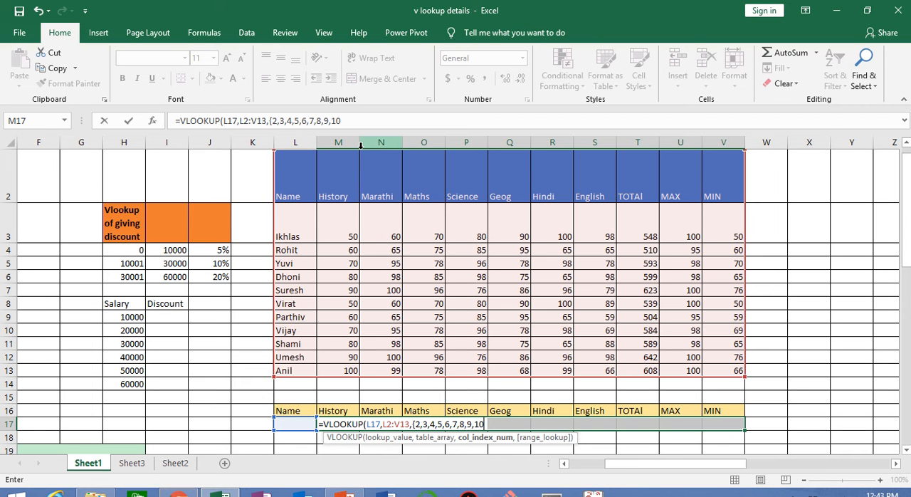
{"action": "type", "text": ",11"}
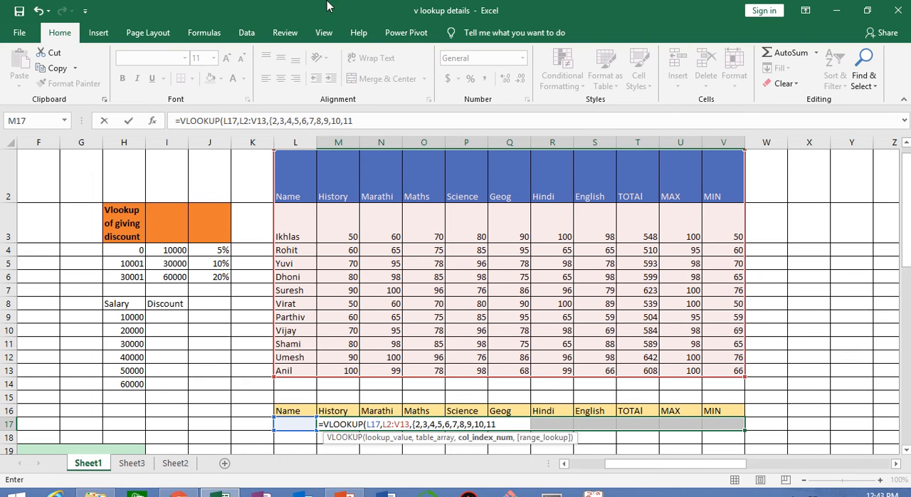
{"action": "mouse_move", "coordinate": [338, 14]}
{"action": "left_click", "coordinate": [365, 31]}
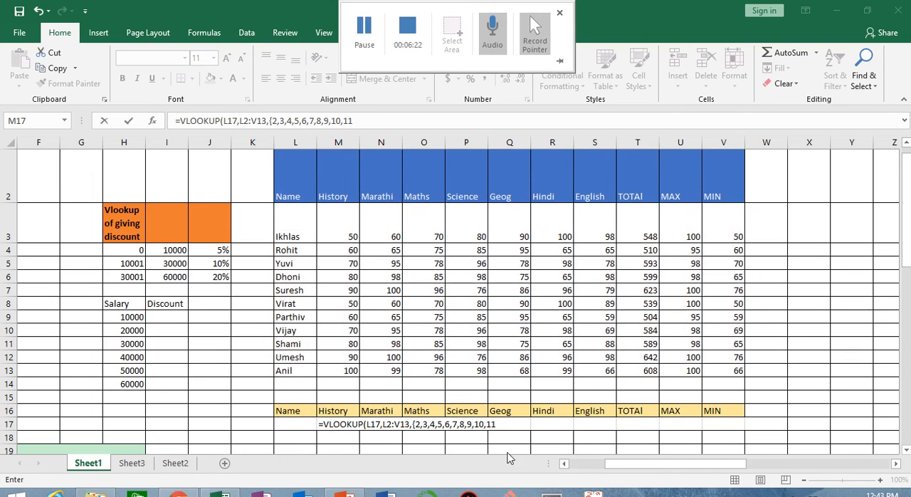
{"action": "left_click", "coordinate": [502, 423]}
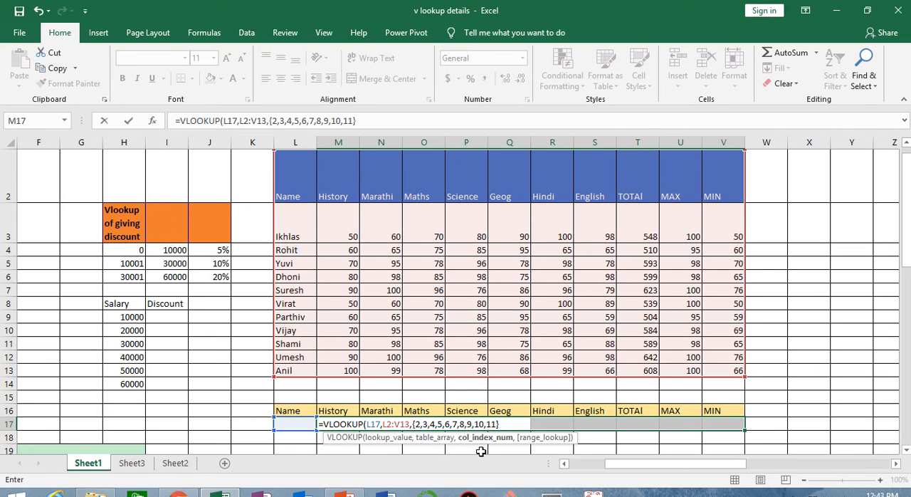
Finish the VLOOKUP formula with 0 for exact match and enter it in M17.
{"action": "type", "text": ","}
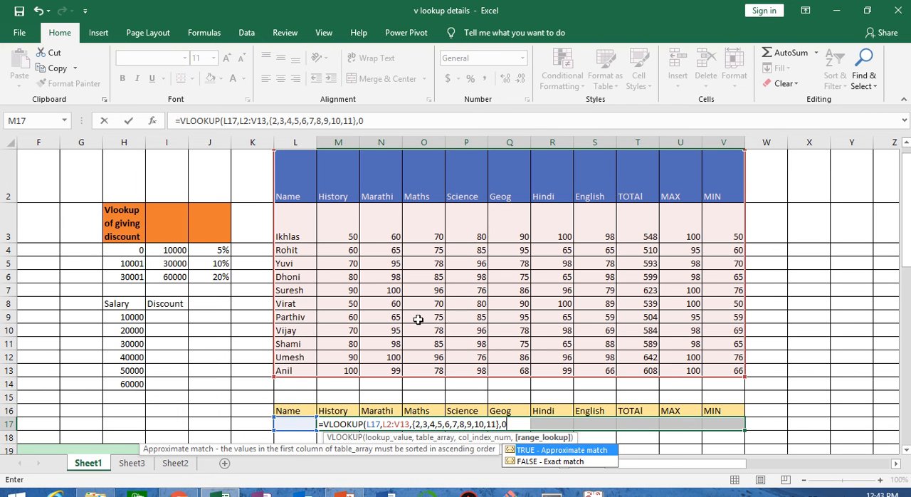
{"action": "type", "text": "0)"}
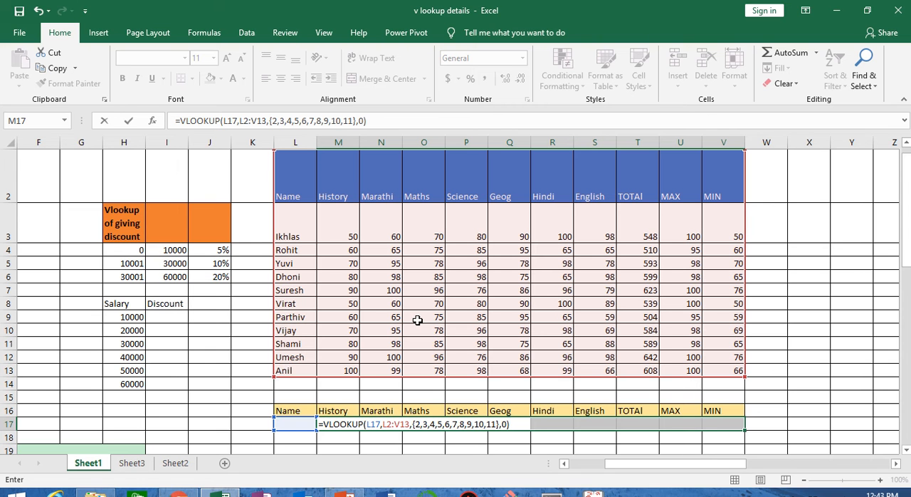
{"action": "mouse_move", "coordinate": [485, 7]}
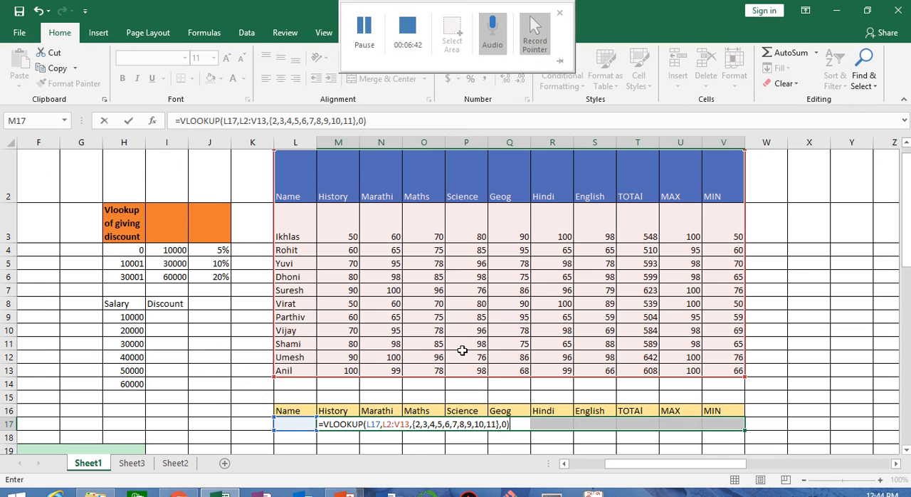
{"action": "key", "text": "Return"}
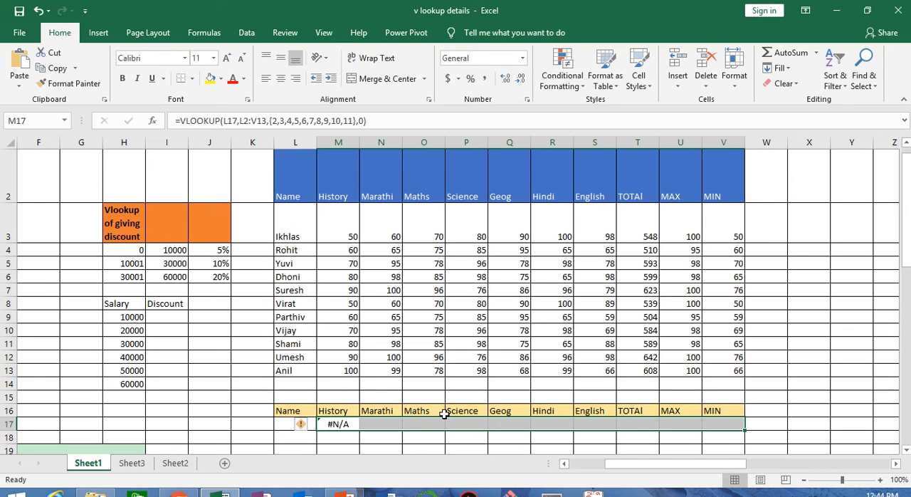
Reopen the VLOOKUP formula in M17 for editing and enter it again.
{"action": "double_click", "coordinate": [345, 428]}
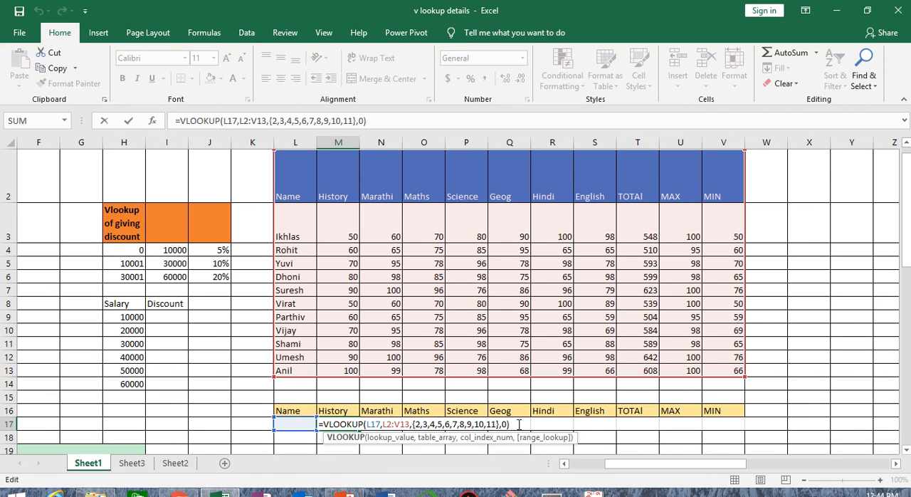
{"action": "left_click", "coordinate": [519, 425]}
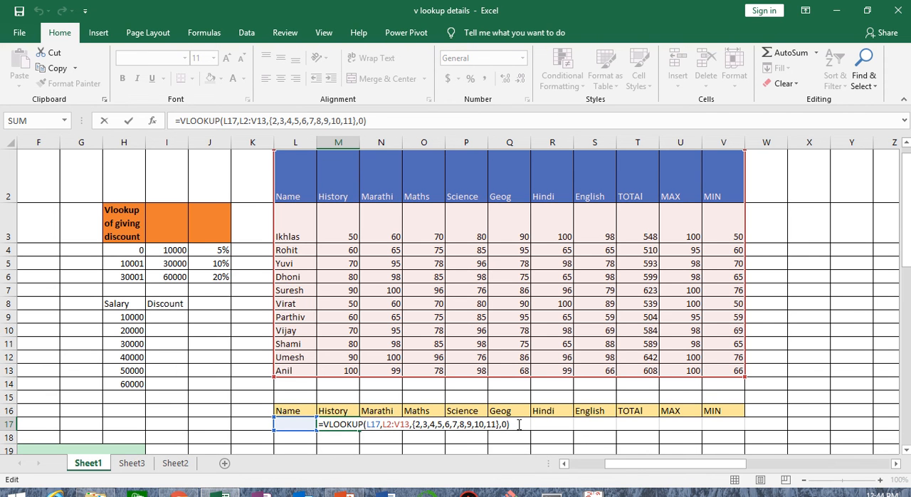
{"action": "key", "text": "ctrl+Return"}
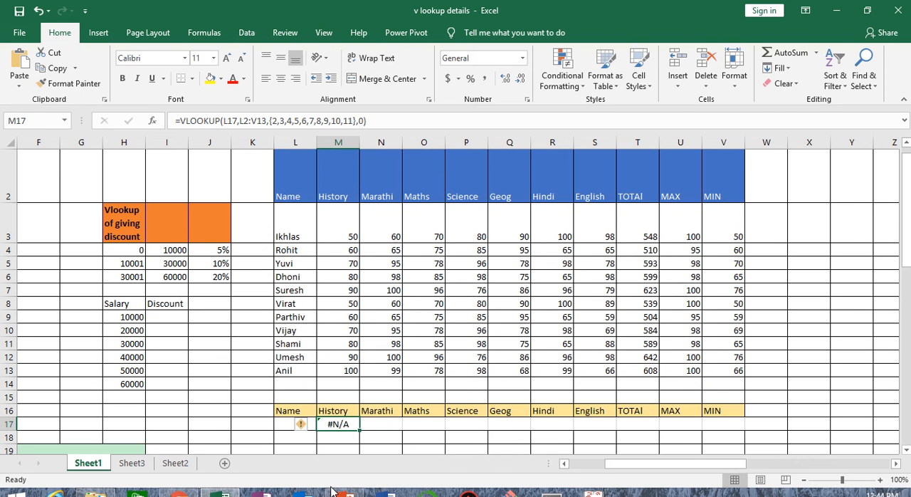
Clear the contents of the result cells M17:V17 and keep the whole range selected.
{"action": "key", "text": "shift+Right"}
{"action": "key", "text": "shift+Right"}
{"action": "key", "text": "shift+Right"}
{"action": "key", "text": "shift+Right"}
{"action": "key", "text": "shift+Right"}
{"action": "key", "text": "shift+Right"}
{"action": "key", "text": "shift+Right"}
{"action": "key", "text": "shift+Right"}
{"action": "key", "text": "shift+Right"}
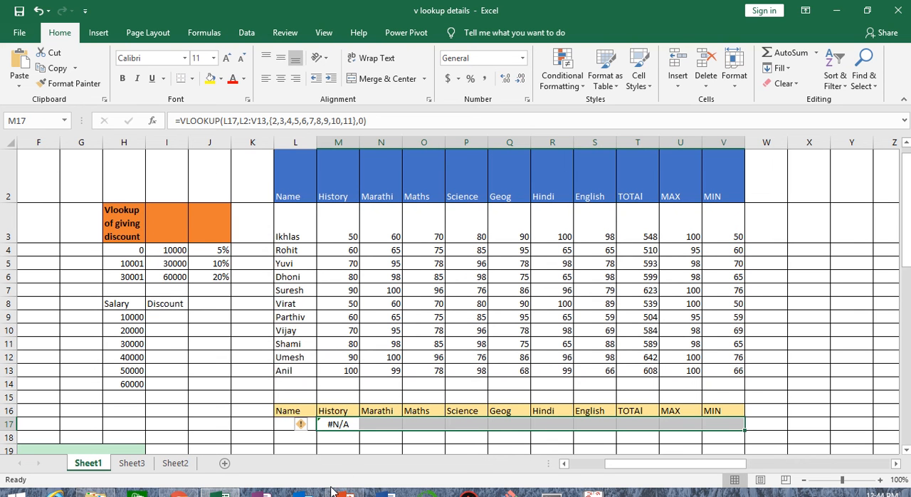
{"action": "left_click", "coordinate": [783, 83]}
{"action": "left_click", "coordinate": [790, 102]}
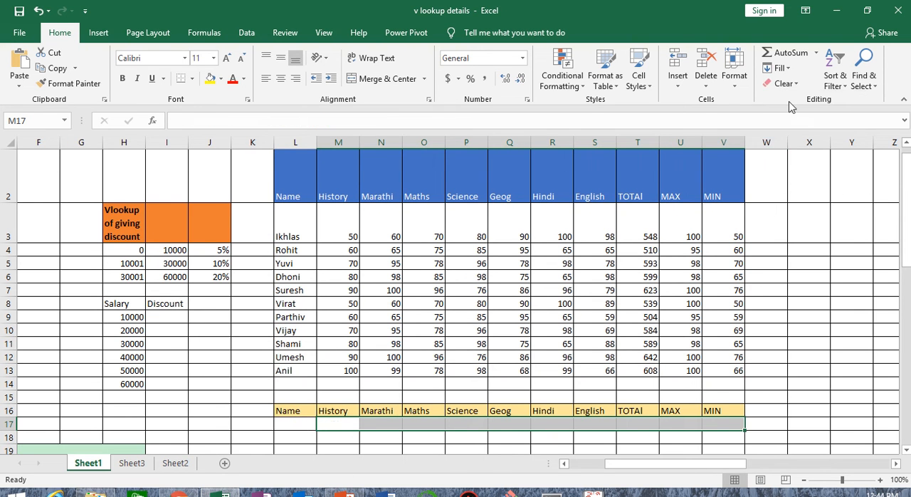
Start a VLOOKUP formula across M17:V17 with L17 as the lookup value.
{"action": "type", "text": "=vlo"}
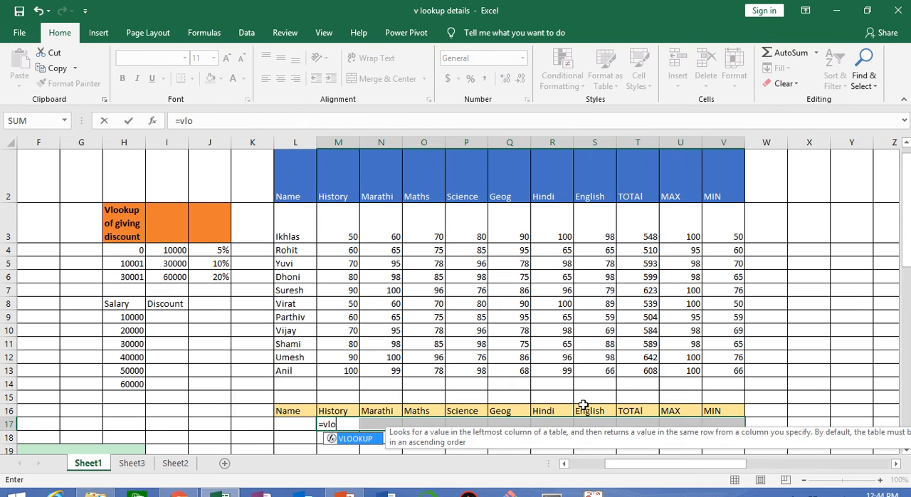
{"action": "key", "text": "Tab"}
{"action": "key", "text": "Left"}
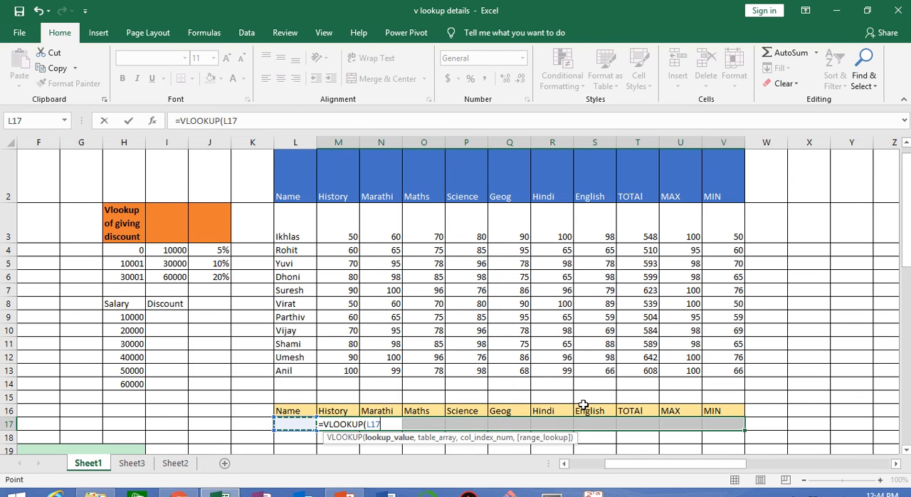
Set the marks table L2:V13, headers included, as the VLOOKUP table array.
{"action": "type", "text": ","}
{"action": "key", "text": "Up"}
{"action": "key", "text": "Up"}
{"action": "key", "text": "Up"}
{"action": "key", "text": "Up"}
{"action": "key", "text": "Up"}
{"action": "key", "text": "Up"}
{"action": "key", "text": "Up"}
{"action": "key", "text": "Up"}
{"action": "key", "text": "Up"}
{"action": "key", "text": "Up"}
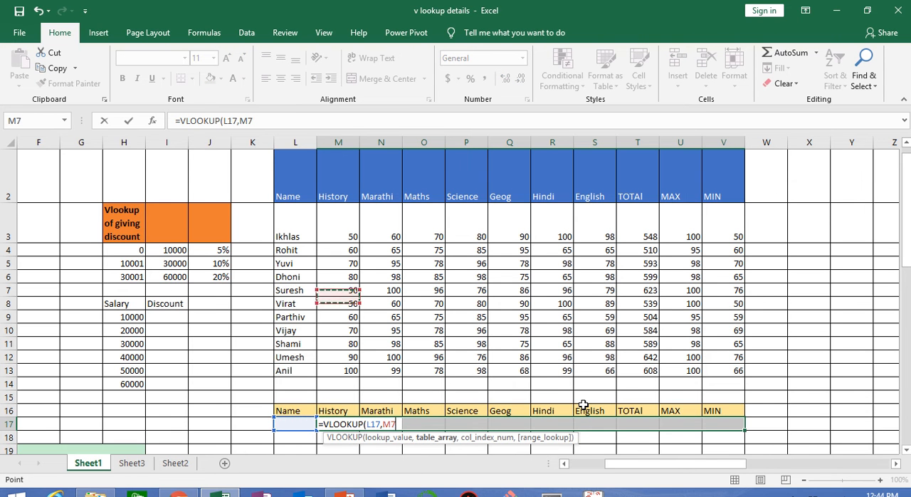
{"action": "key", "text": "Left"}
{"action": "key", "text": "Up"}
{"action": "key", "text": "Up"}
{"action": "key", "text": "Up"}
{"action": "key", "text": "Up"}
{"action": "key", "text": "Up"}
{"action": "key", "text": "Up"}
{"action": "key", "text": "Down"}
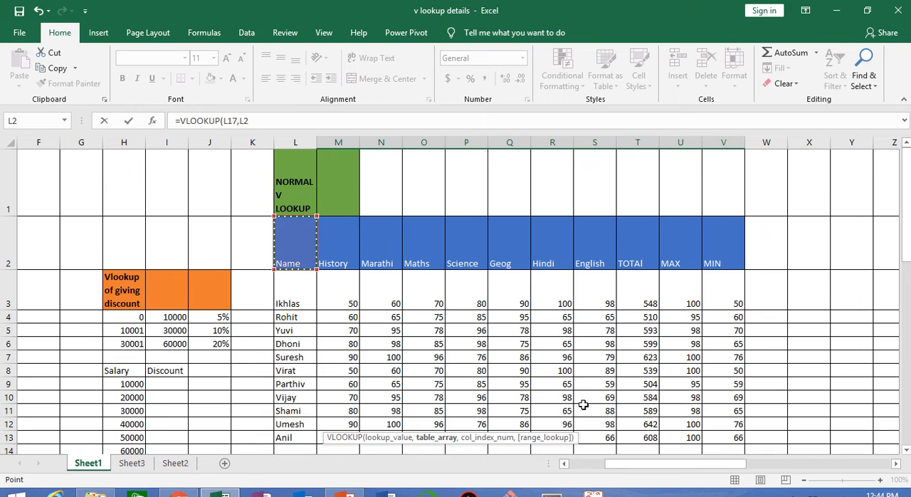
{"action": "key", "text": "ctrl+shift+Down"}
{"action": "key", "text": "ctrl+shift+Right"}
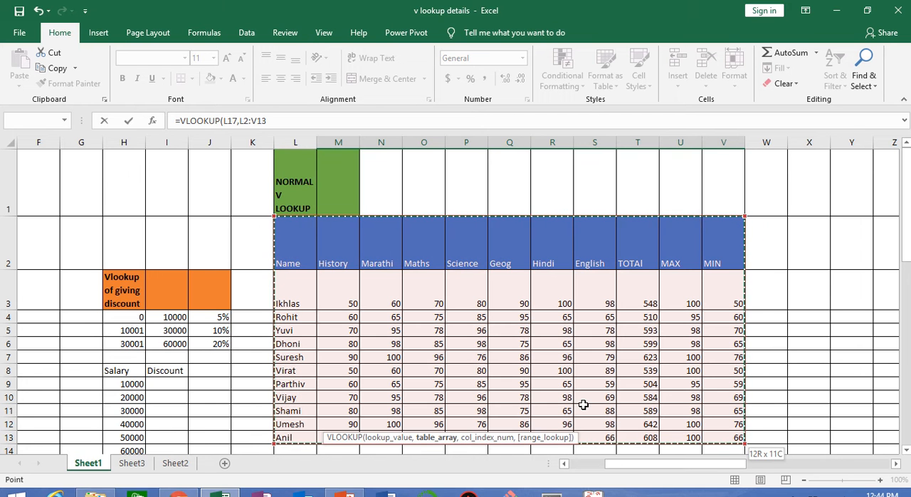
Give the VLOOKUP the column index array 2,3,4,5,6,7,8,9,10,11 in curly braces.
{"action": "type", "text": ","}
{"action": "left_click", "coordinate": [348, 121]}
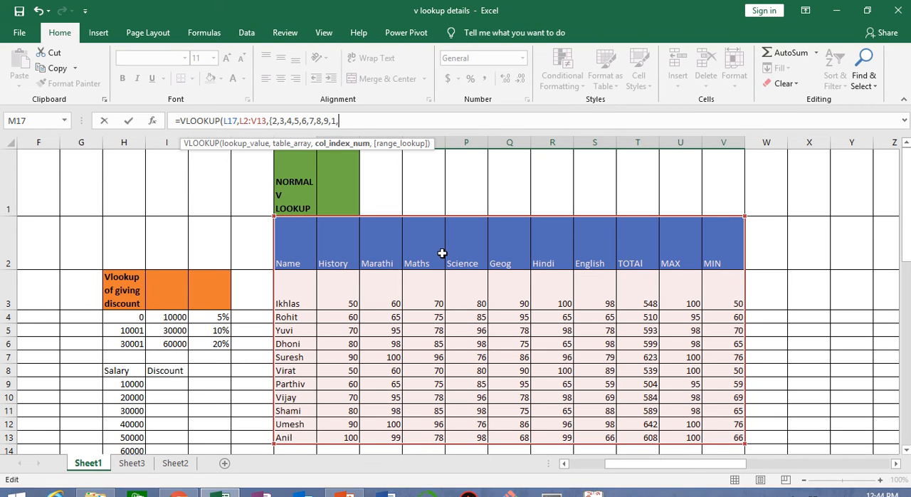
{"action": "key", "text": "BackSpace"}
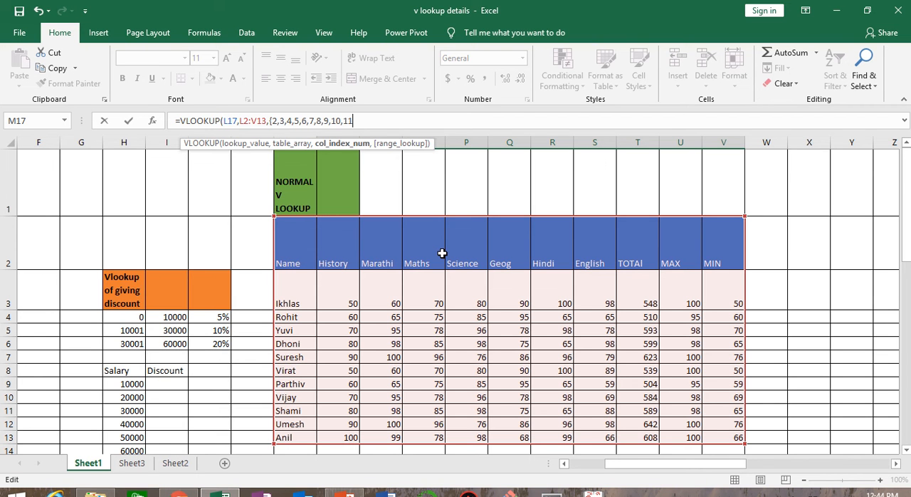
Finish the VLOOKUP with 0 for exact match and enter it as an array formula across M17:V17.
{"action": "type", "text": ","}
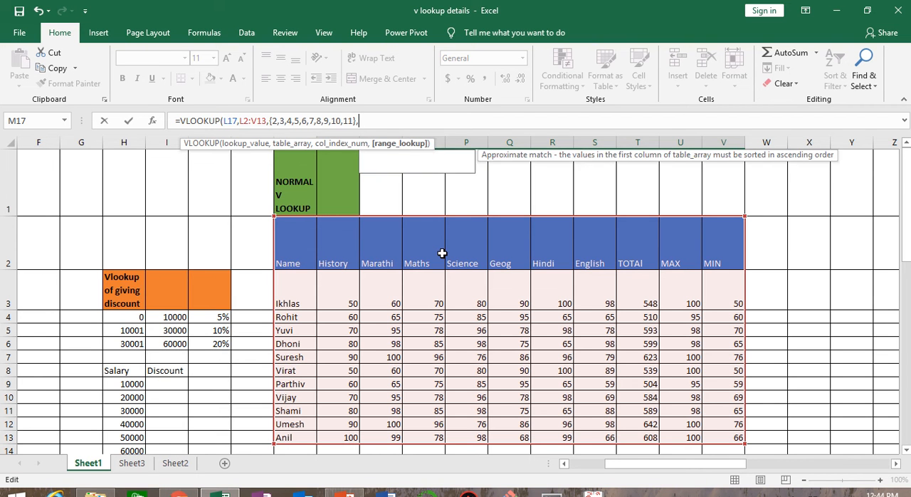
{"action": "type", "text": "0)"}
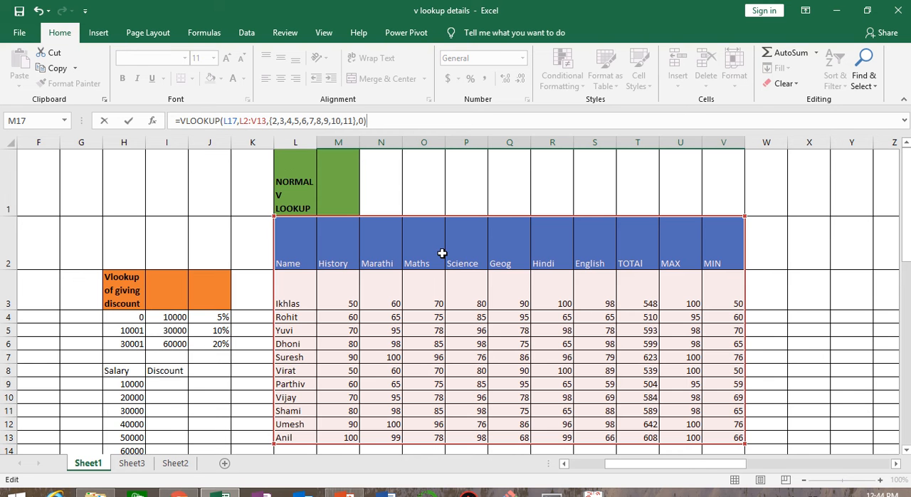
{"action": "key", "text": "ctrl+shift+Return"}
{"action": "scroll", "coordinate": [442, 257], "scroll_direction": "down", "scroll_amount": 1}
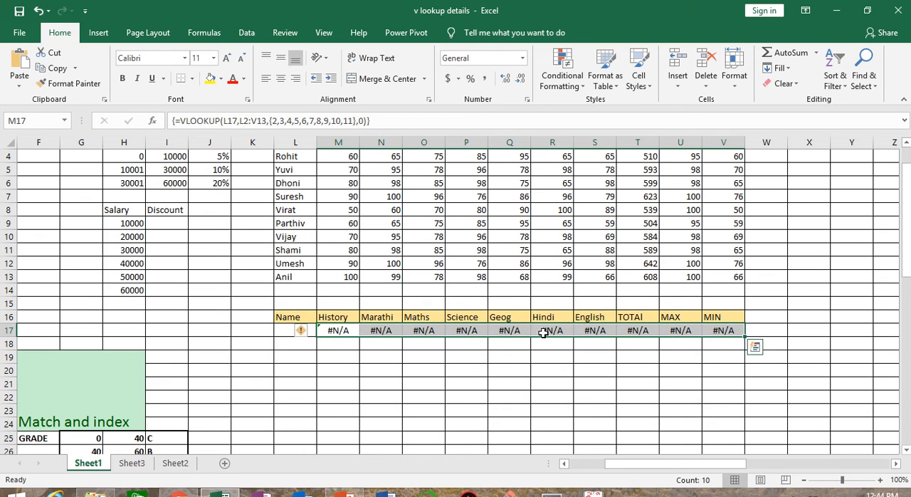
Test the array formula by entering the student name from L13 in L17, and replace it with the student name from L10.
{"action": "left_click", "coordinate": [282, 331]}
{"action": "type", "text": "anil"}
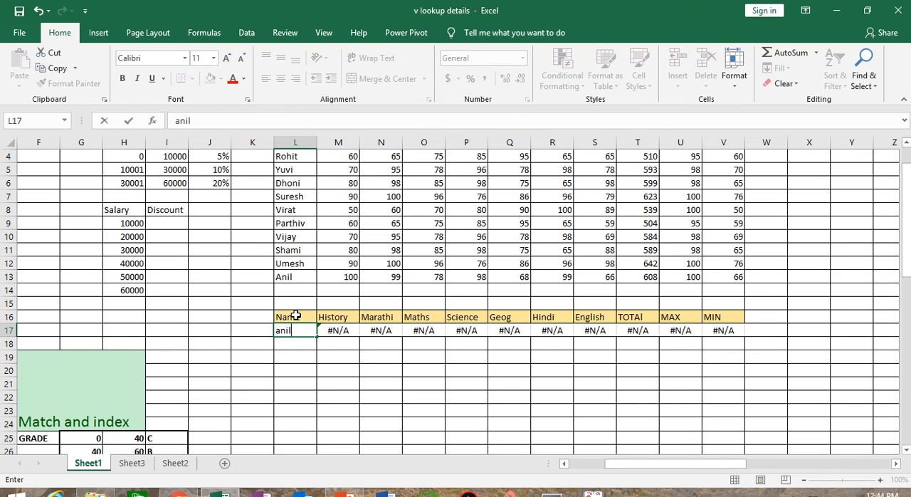
{"action": "key", "text": "Return"}
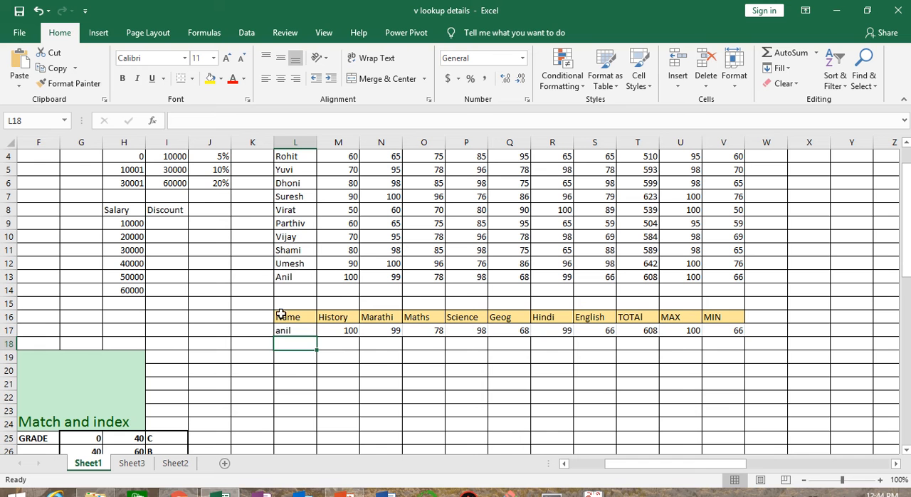
{"action": "left_click", "coordinate": [302, 331]}
{"action": "type", "text": "vij"}
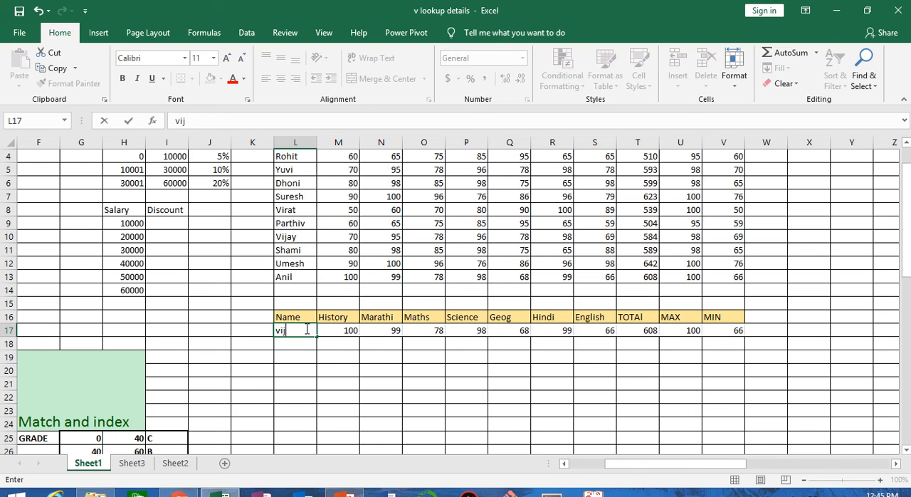
{"action": "type", "text": "ay"}
{"action": "key", "text": "Return"}
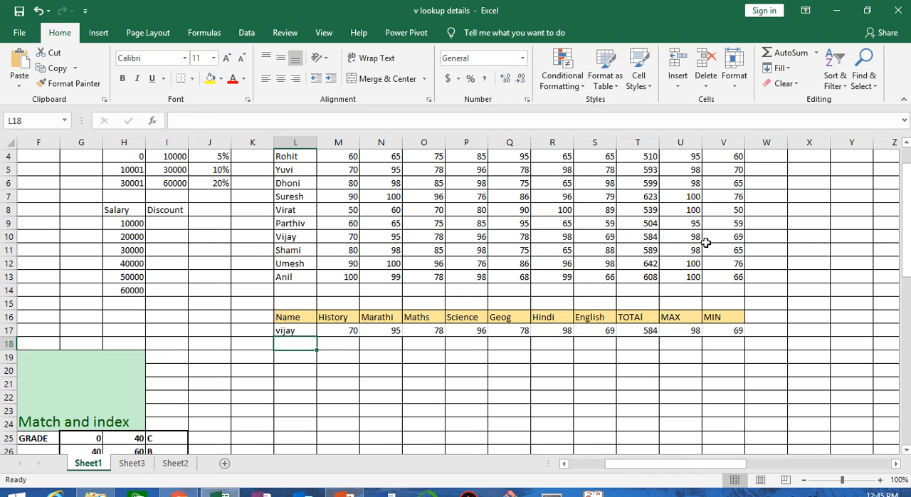
{"action": "left_click", "coordinate": [352, 330]}
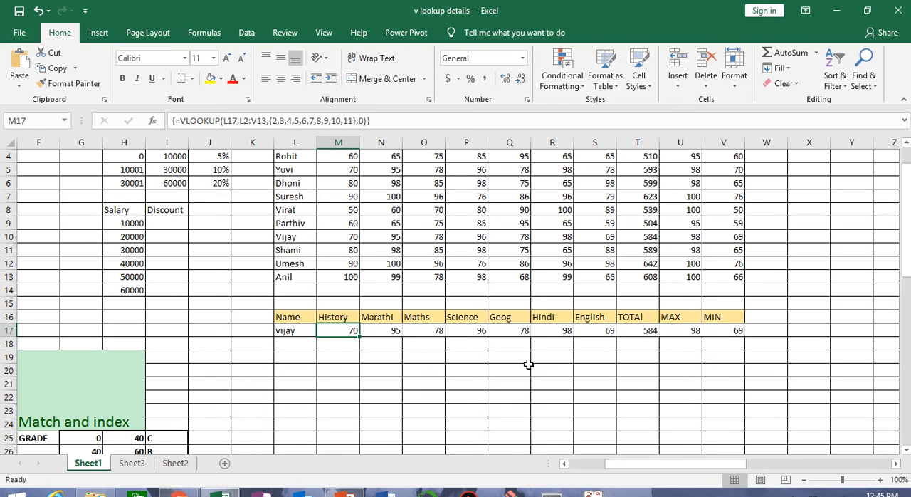
Examine the income and tax percentage slabs in A1:C8 and the income in A11.
{"action": "left_click_drag", "start_coordinate": [649, 468], "coordinate": [572, 465]}
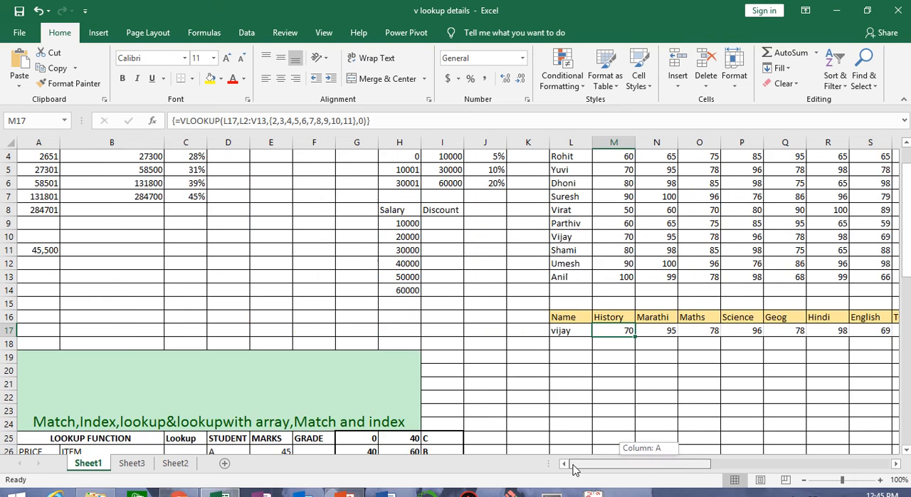
{"action": "scroll", "coordinate": [240, 338], "scroll_direction": "down", "scroll_amount": 2}
{"action": "scroll", "coordinate": [240, 338], "scroll_direction": "down", "scroll_amount": 6}
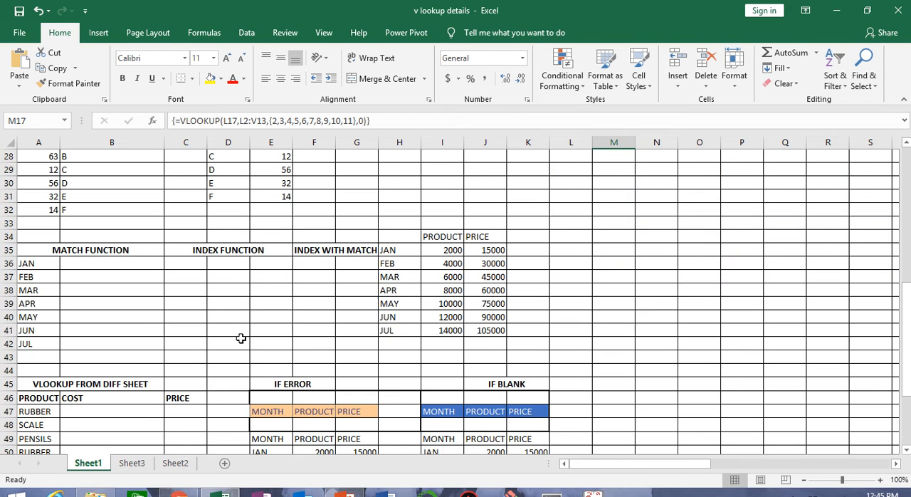
{"action": "scroll", "coordinate": [241, 338], "scroll_direction": "up", "scroll_amount": 9}
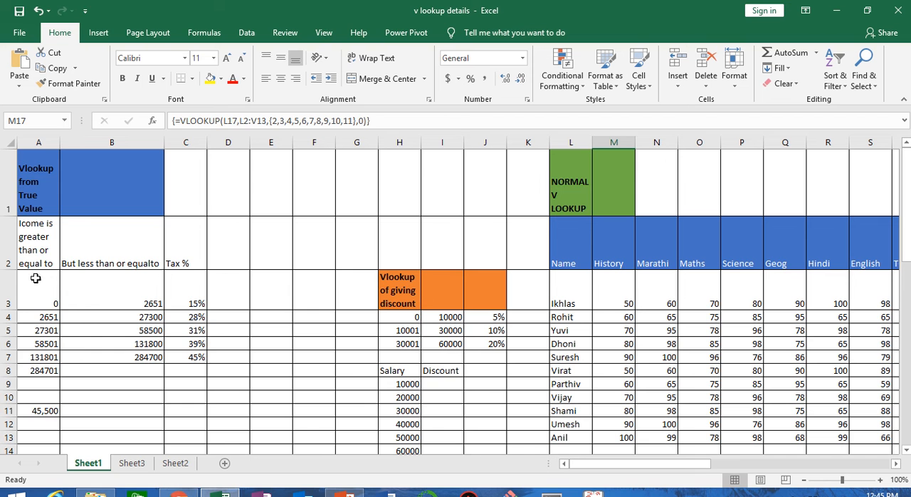
{"action": "left_click_drag", "start_coordinate": [40, 192], "coordinate": [211, 414]}
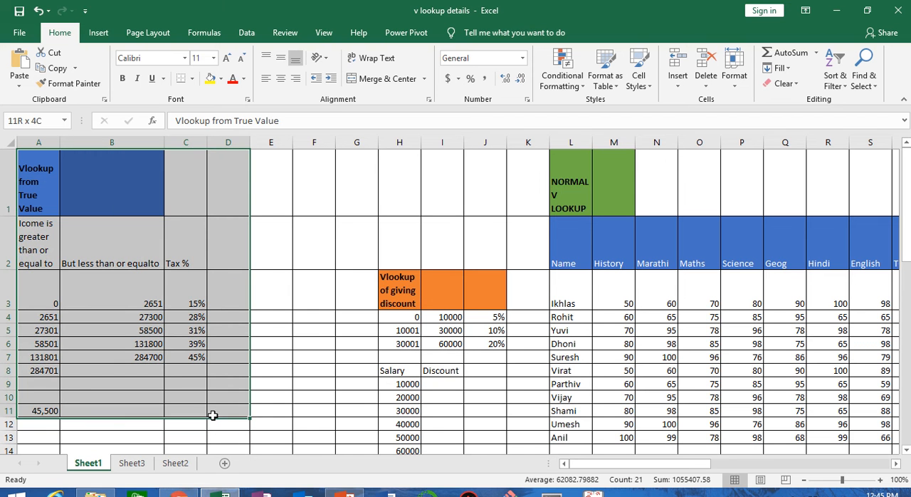
{"action": "left_click", "coordinate": [28, 299]}
{"action": "left_click", "coordinate": [103, 293]}
{"action": "left_click", "coordinate": [188, 298]}
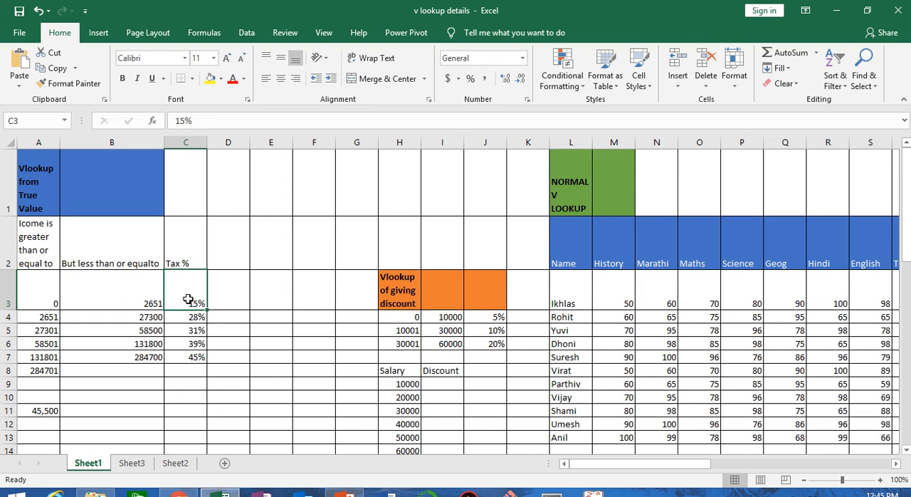
{"action": "left_click", "coordinate": [43, 412]}
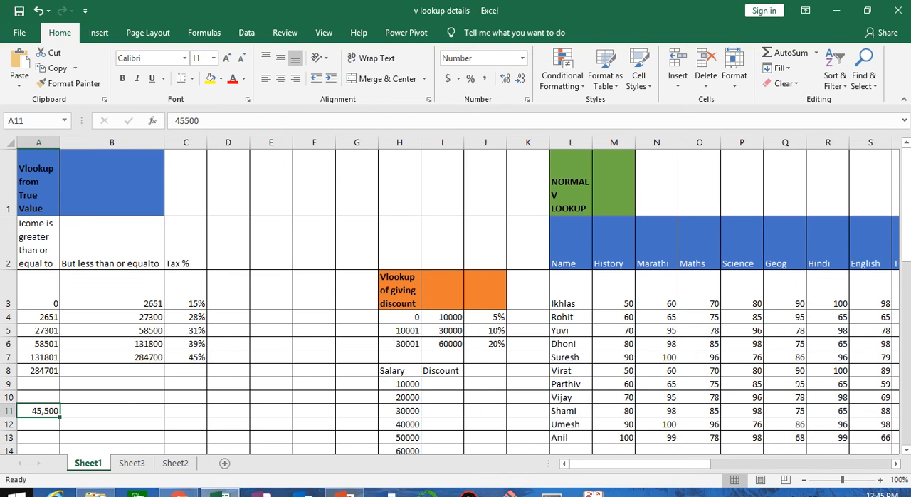
Start a VLOOKUP formula in C11 with the income in A11 as the lookup value.
{"action": "left_click", "coordinate": [188, 411]}
{"action": "type", "text": "=vloo"}
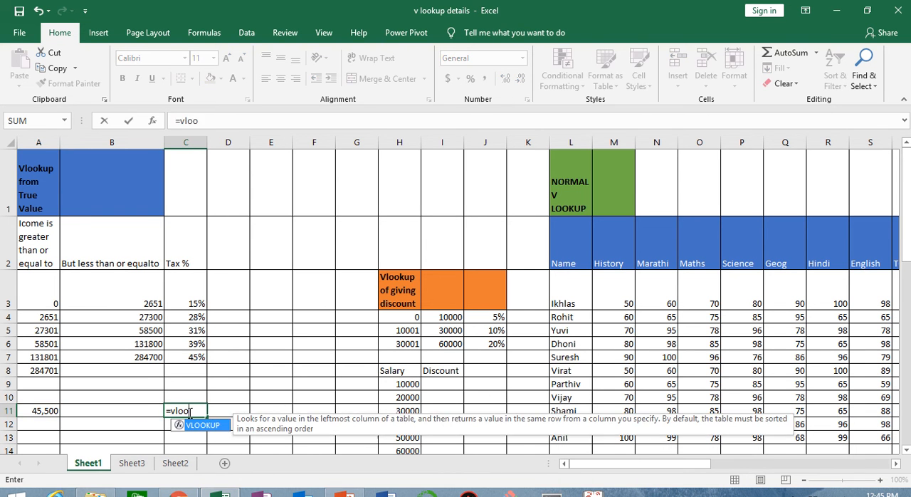
{"action": "key", "text": "Tab"}
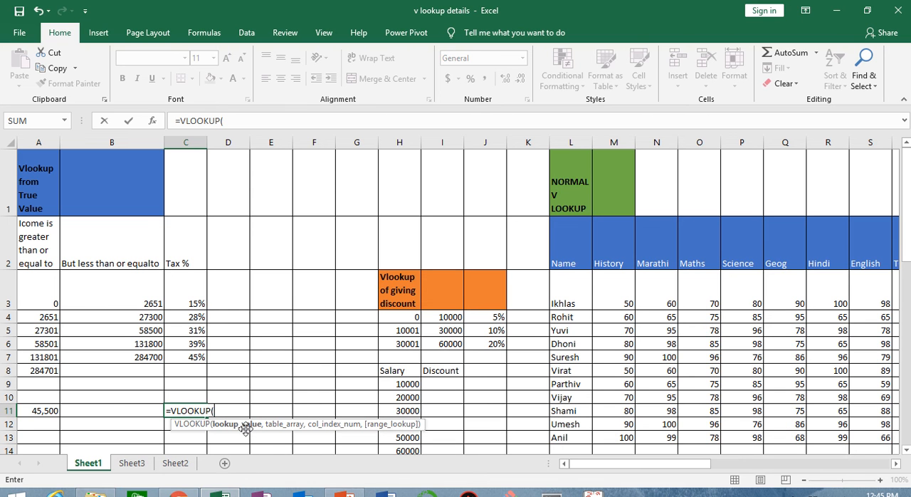
{"action": "left_click", "coordinate": [38, 410]}
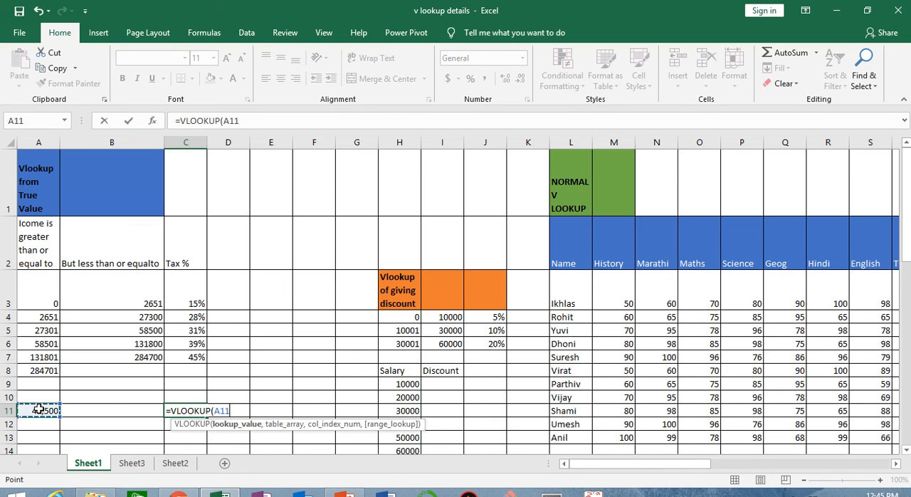
{"action": "type", "text": ","}
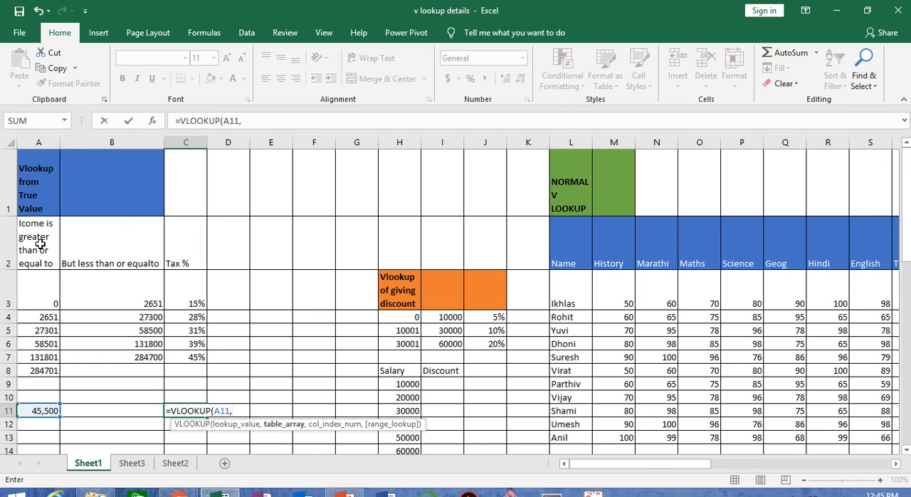
Complete the C11 formula with table array A2:C8, column index 3 and 0 for exact match, and enter it.
{"action": "left_click_drag", "start_coordinate": [39, 242], "coordinate": [171, 370]}
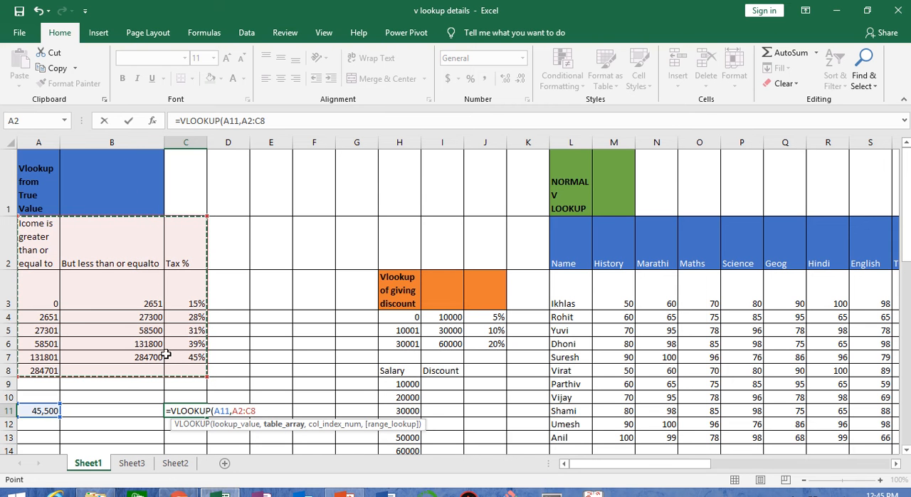
{"action": "type", "text": ","}
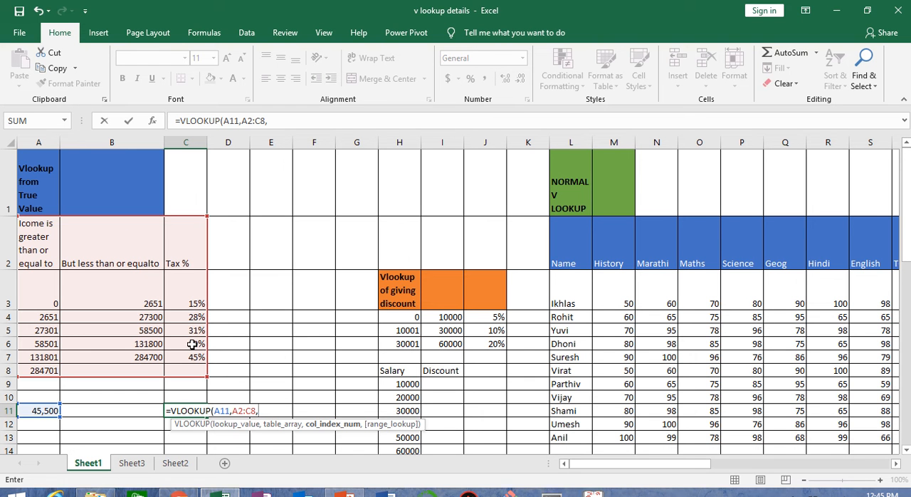
{"action": "type", "text": "3,0"}
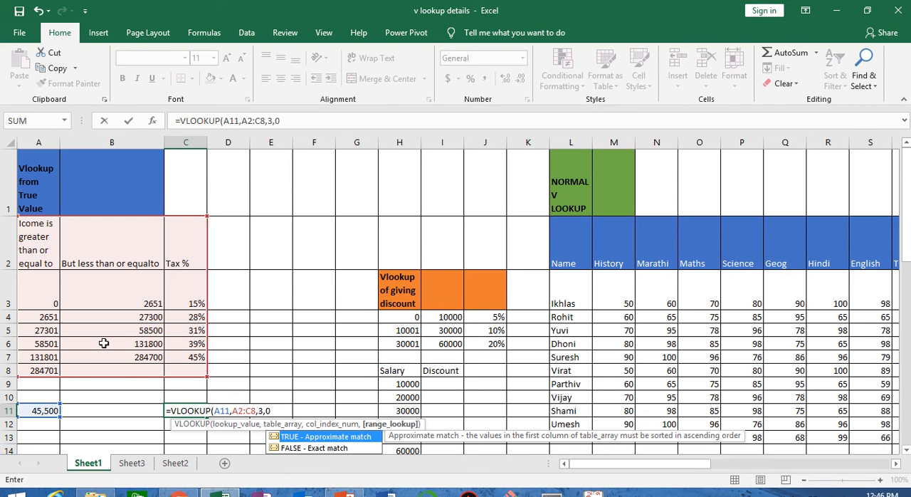
{"action": "type", "text": ")"}
{"action": "key", "text": "Return"}
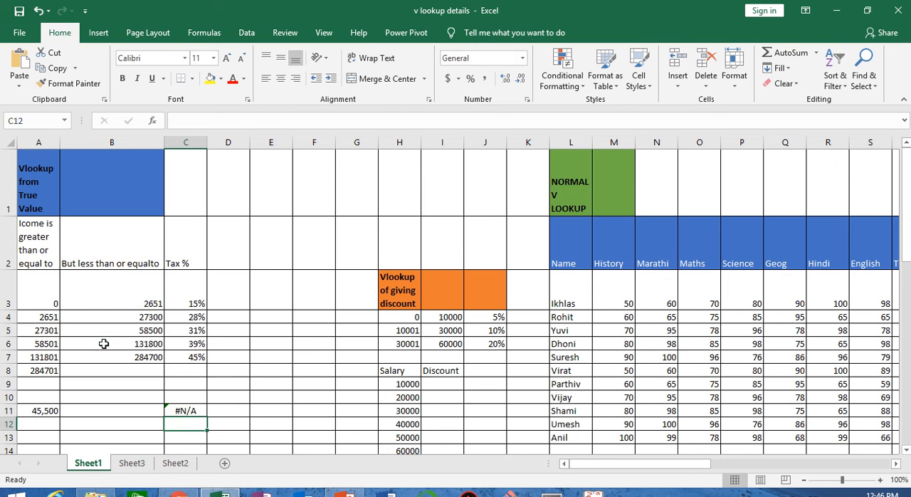
Change the range lookup argument of the VLOOKUP in C11 to 1 for approximate match.
{"action": "left_click", "coordinate": [189, 407]}
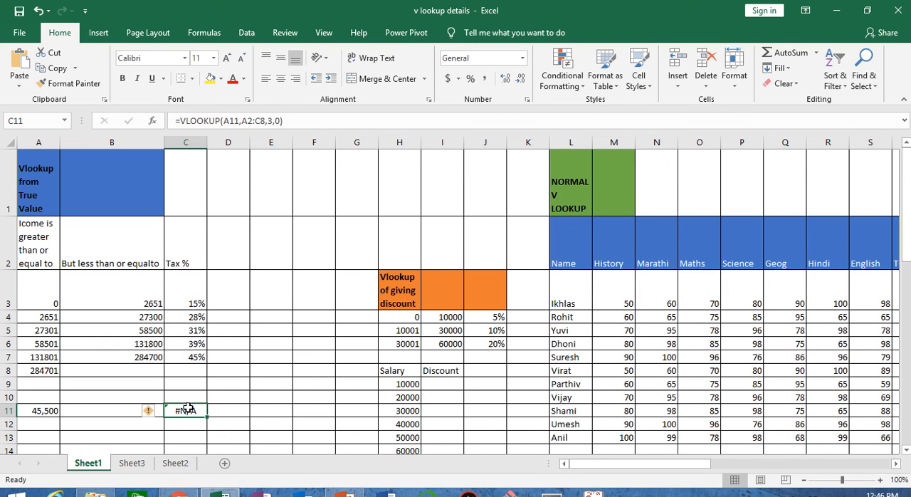
{"action": "double_click", "coordinate": [191, 411]}
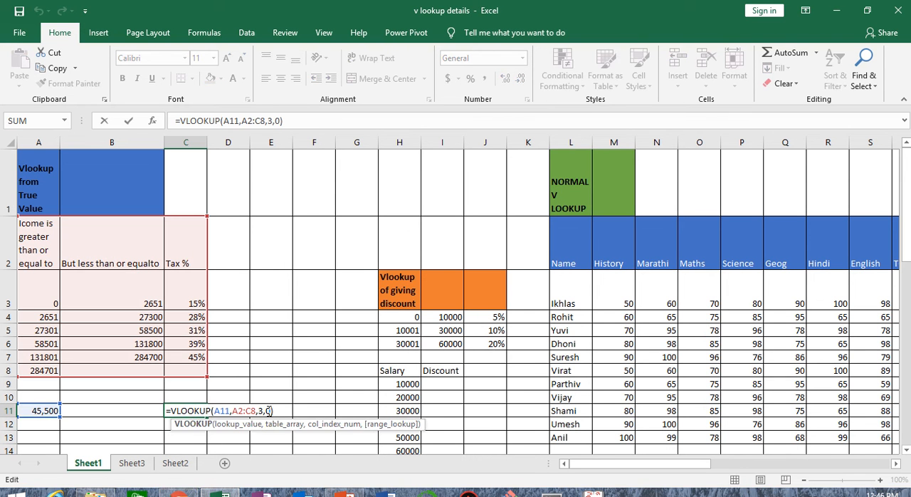
{"action": "key", "text": "BackSpace"}
{"action": "type", "text": "1"}
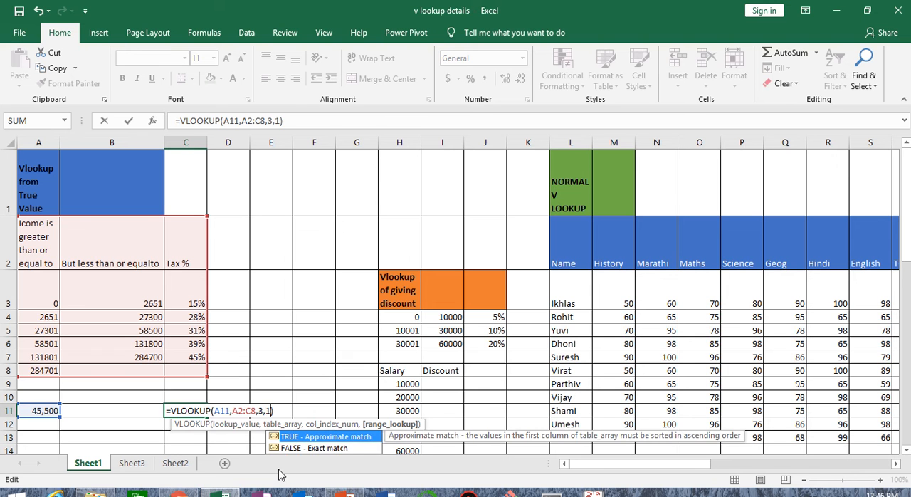
{"action": "key", "text": "Return"}
{"action": "left_click", "coordinate": [205, 409]}
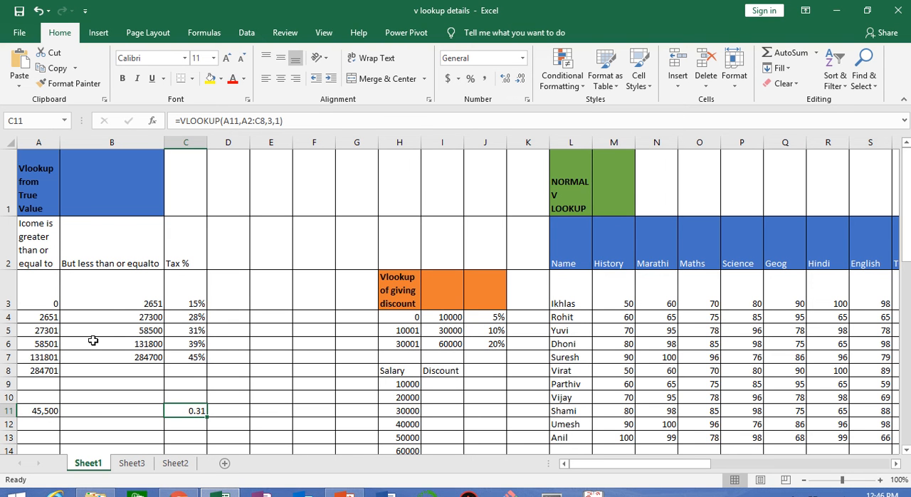
Compare the tax percentage returned in C11 with the matching income slab in row 5.
{"action": "left_click", "coordinate": [5, 331]}
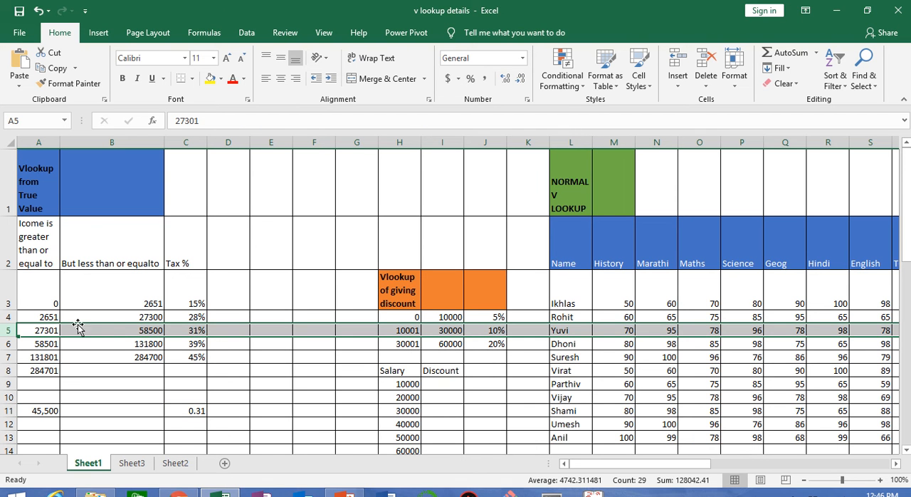
{"action": "left_click", "coordinate": [188, 330]}
{"action": "left_click", "coordinate": [187, 411]}
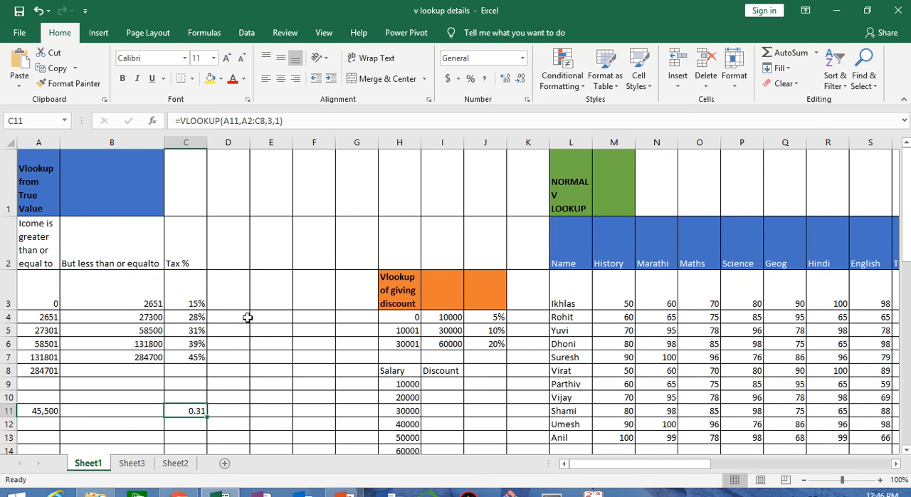
{"action": "scroll", "coordinate": [249, 320], "scroll_direction": "down", "scroll_amount": 1}
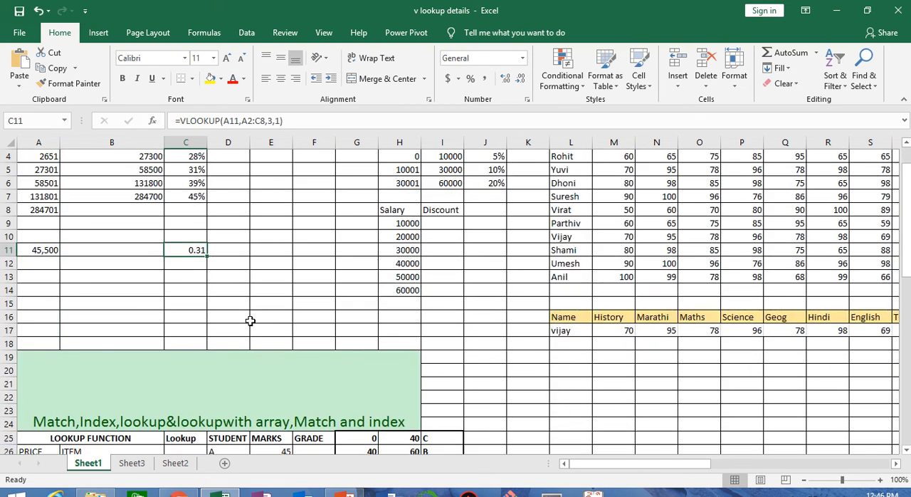
{"action": "scroll", "coordinate": [328, 328], "scroll_direction": "up", "scroll_amount": 1}
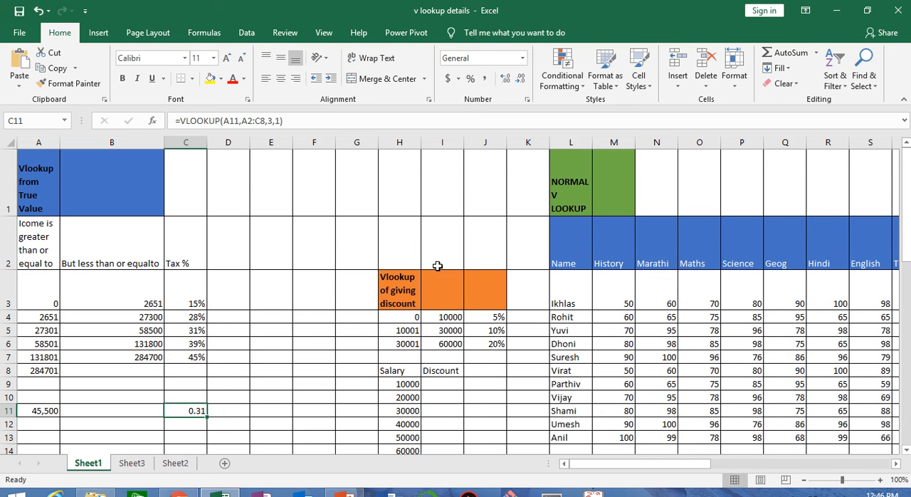
Start a VLOOKUP formula in I9 of the discount table with the salary in H9 as the lookup value.
{"action": "left_click_drag", "start_coordinate": [413, 317], "coordinate": [489, 347]}
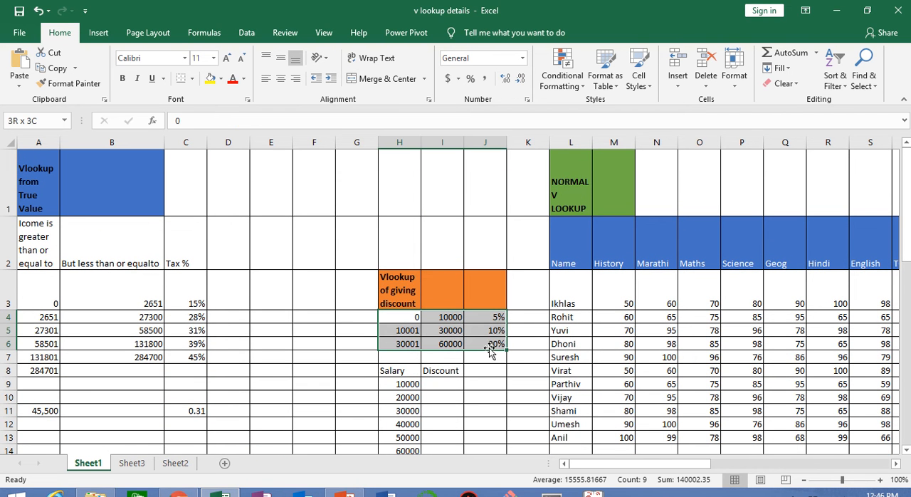
{"action": "left_click", "coordinate": [443, 385]}
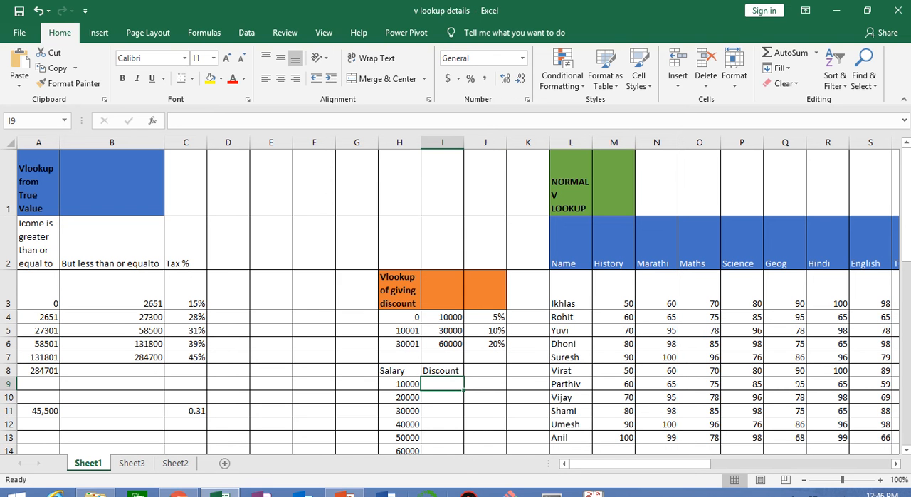
{"action": "type", "text": "=vlo"}
{"action": "key", "text": "Tab"}
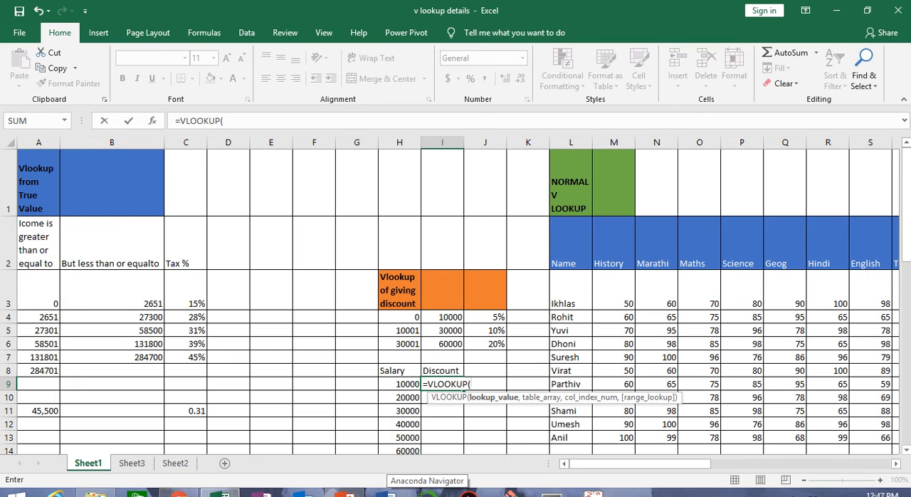
{"action": "left_click", "coordinate": [396, 384]}
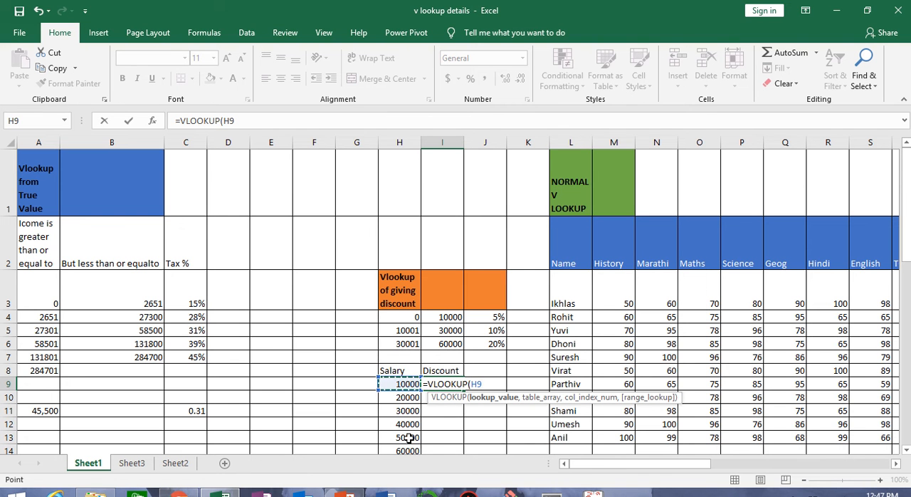
{"action": "type", "text": ","}
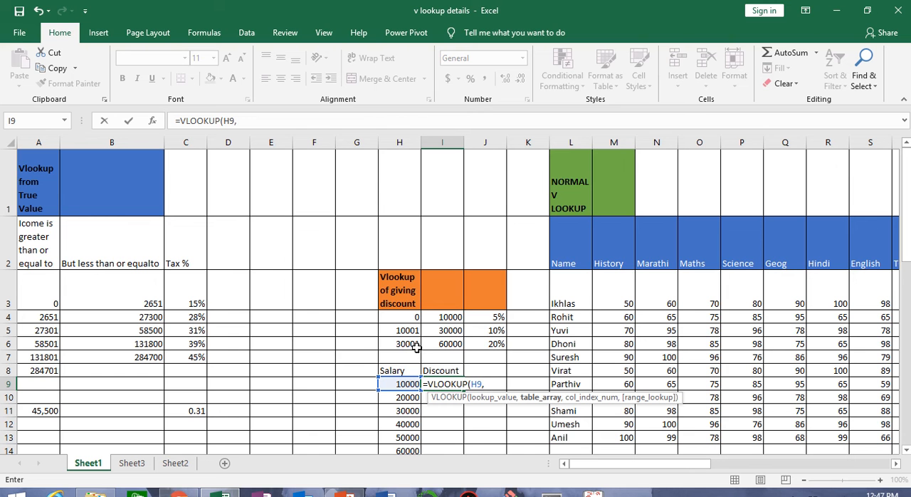
Set the table array of the I9 formula to the discount slabs H4:J6, locked as absolute references $H$4:$J$6.
{"action": "left_click_drag", "start_coordinate": [403, 320], "coordinate": [421, 325]}
{"action": "left_click_drag", "start_coordinate": [475, 343], "coordinate": [476, 344]}
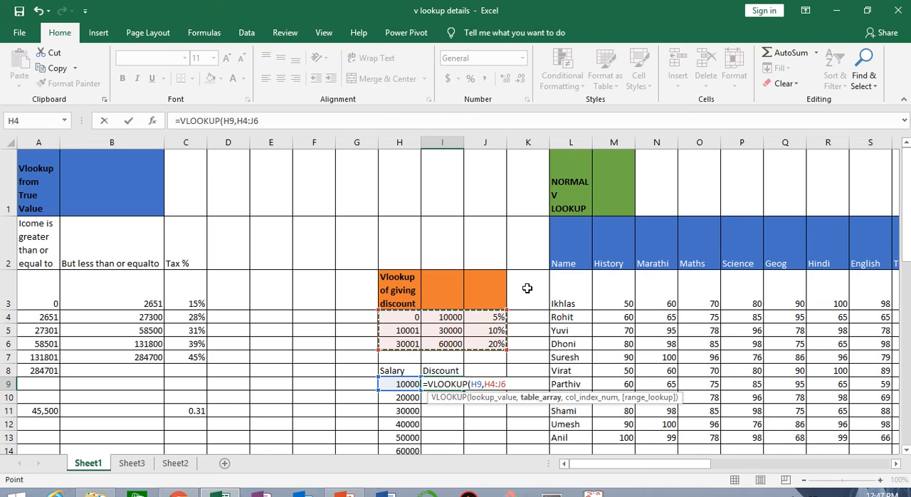
{"action": "key", "text": "F4"}
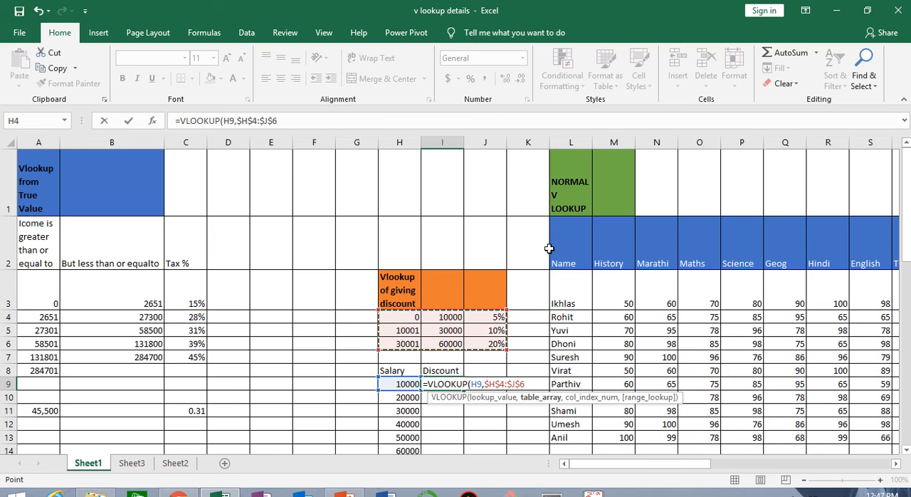
{"action": "type", "text": ",3"}
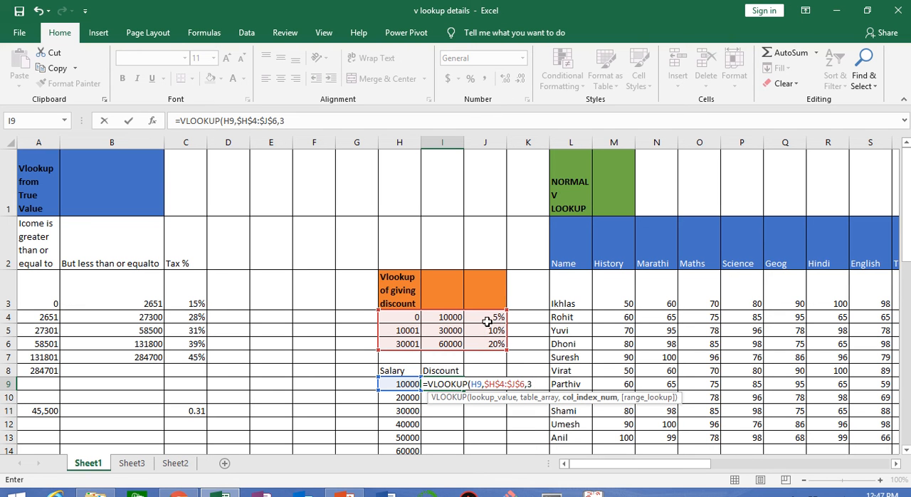
Complete the I9 formula with column index 3 and 1 for approximate match, and enter it.
{"action": "type", "text": ","}
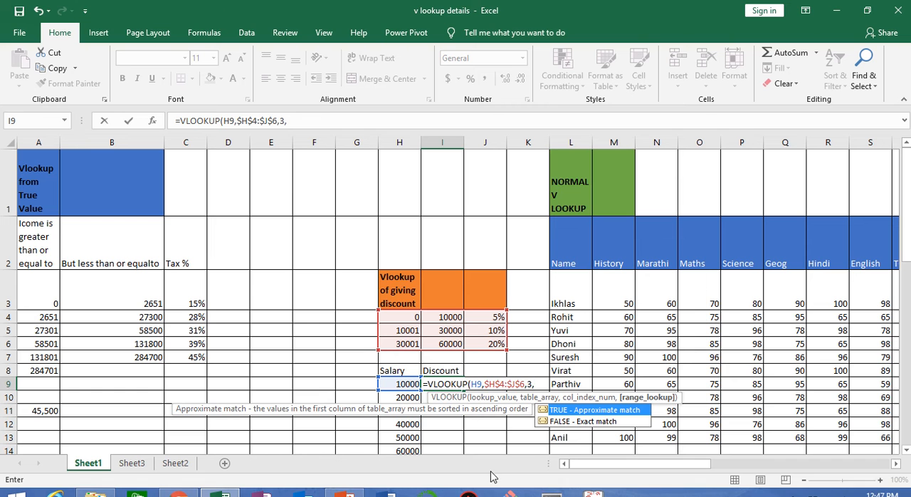
{"action": "left_click", "coordinate": [541, 384]}
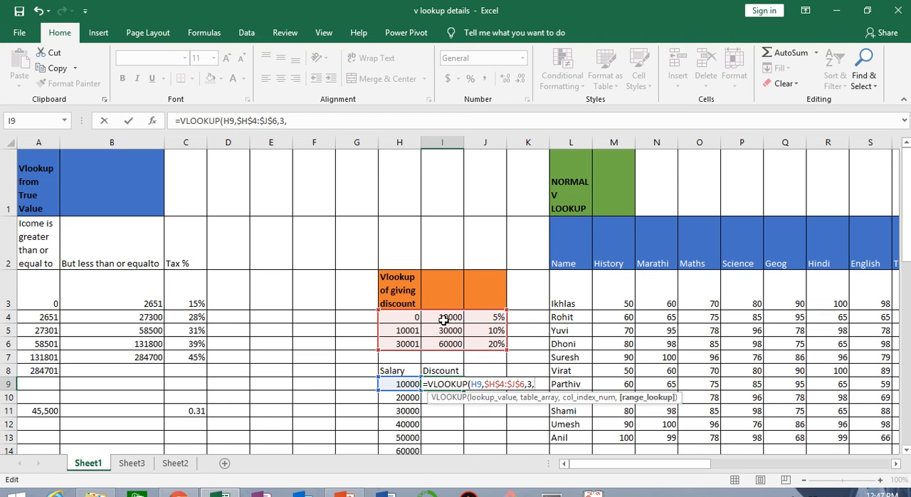
{"action": "type", "text": "1"}
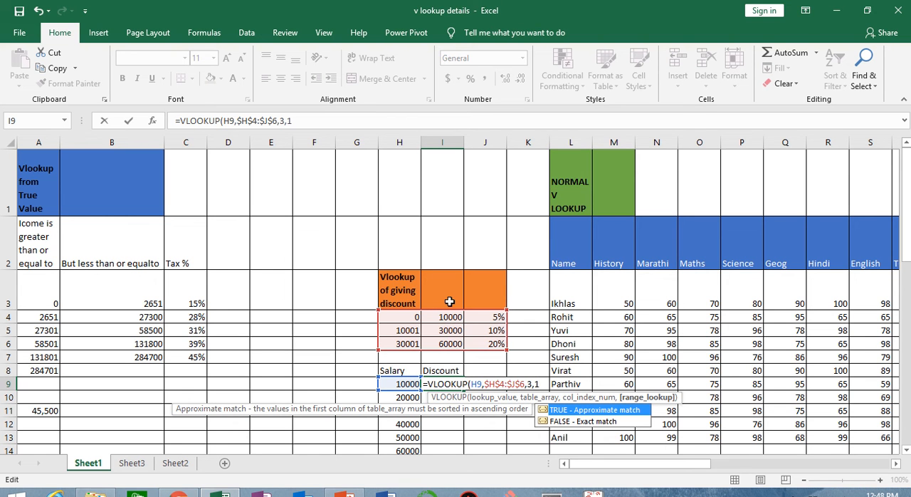
{"action": "type", "text": ")"}
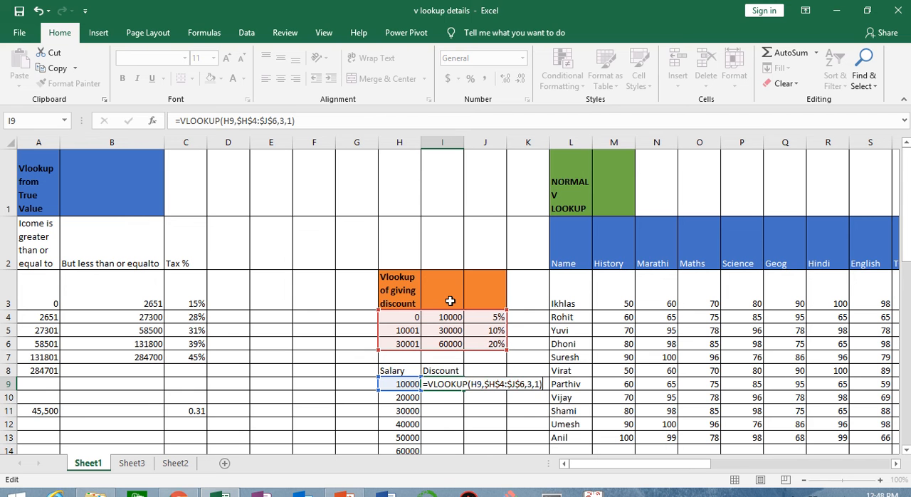
{"action": "key", "text": "Return"}
Fill the discount formula from I9 down to I14 for the remaining salaries.
{"action": "left_click", "coordinate": [451, 383]}
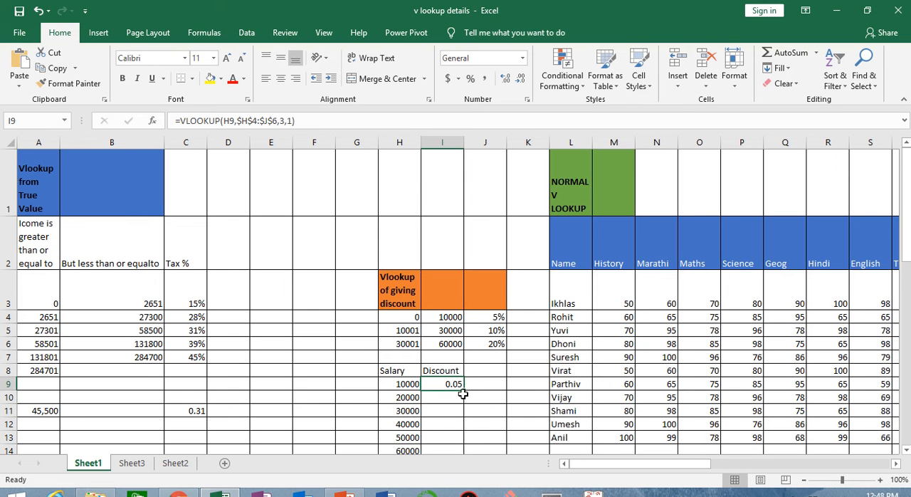
{"action": "left_click_drag", "start_coordinate": [463, 390], "coordinate": [456, 459]}
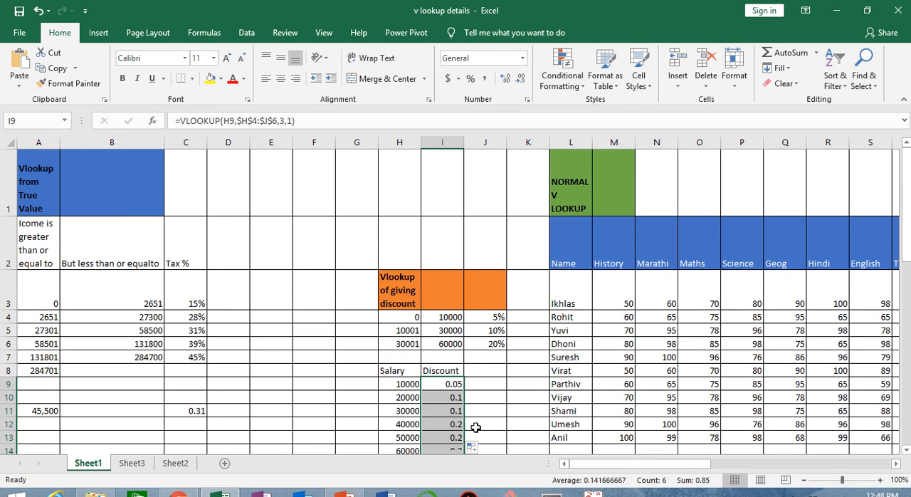
{"action": "scroll", "coordinate": [476, 423], "scroll_direction": "down", "scroll_amount": 3}
{"action": "scroll", "coordinate": [478, 417], "scroll_direction": "up", "scroll_amount": 1}
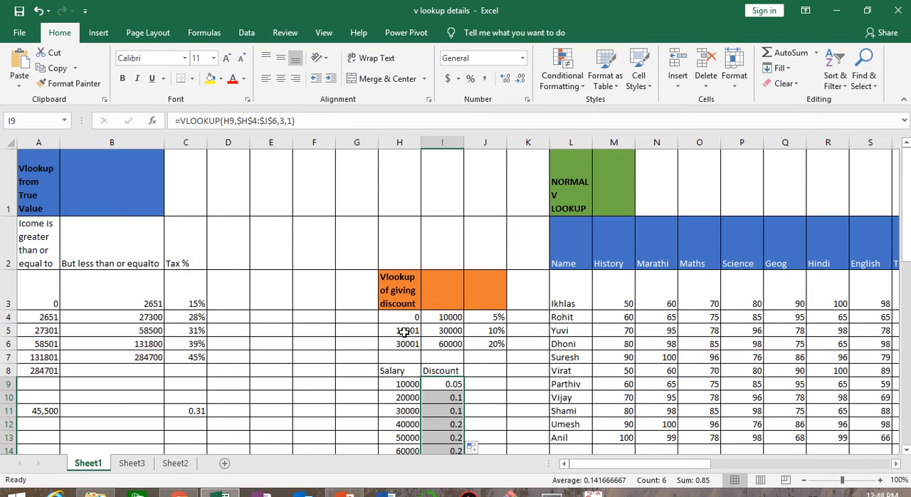
Check the discounts in I10, I12 and I14 against the salary slabs in H4:J6.
{"action": "left_click_drag", "start_coordinate": [404, 331], "coordinate": [447, 332]}
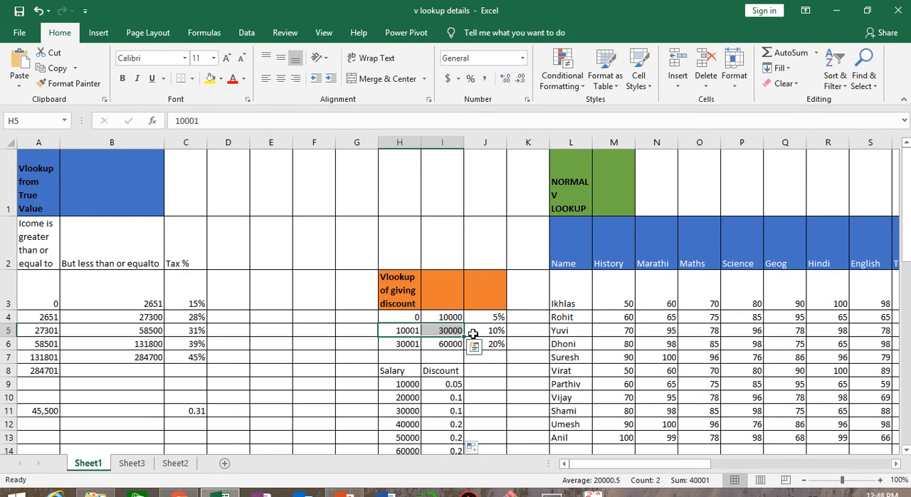
{"action": "left_click", "coordinate": [446, 398]}
{"action": "scroll", "coordinate": [446, 438], "scroll_direction": "down", "scroll_amount": 1}
{"action": "left_click", "coordinate": [444, 266]}
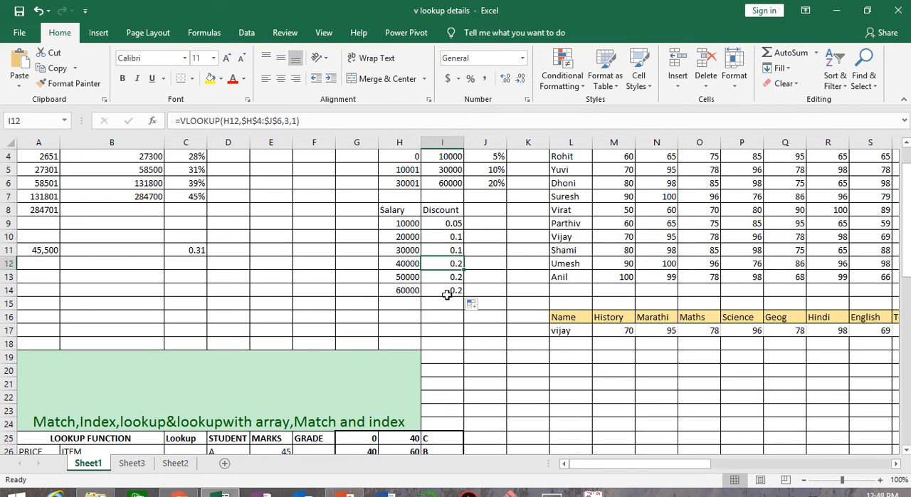
{"action": "left_click", "coordinate": [446, 291]}
{"action": "scroll", "coordinate": [452, 342], "scroll_direction": "up", "scroll_amount": 1}
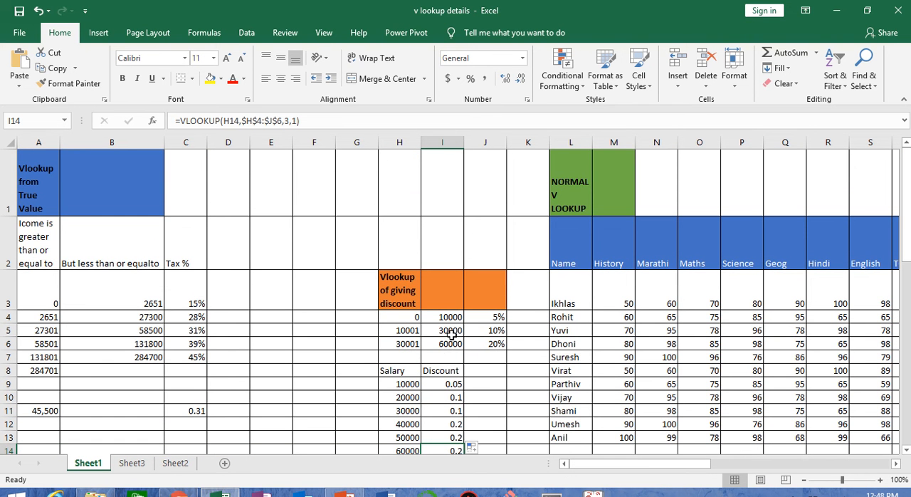
Examine the product, cost and price table in A1:C4 on Sheet2, and return to Sheet1.
{"action": "left_click", "coordinate": [362, 32]}
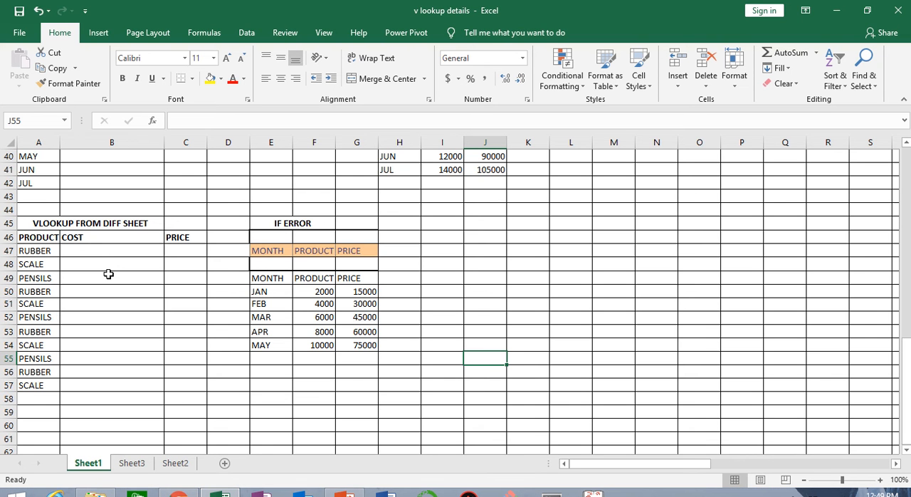
{"action": "left_click", "coordinate": [175, 463]}
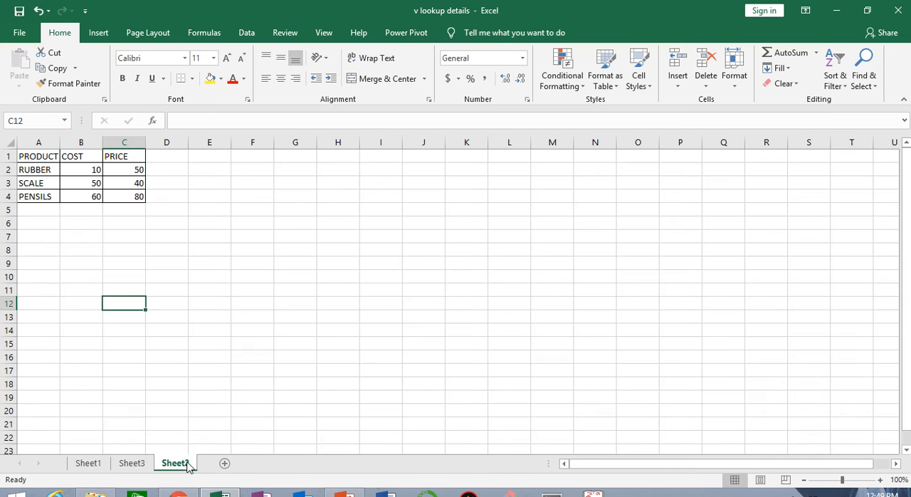
{"action": "left_click_drag", "start_coordinate": [40, 158], "coordinate": [122, 198]}
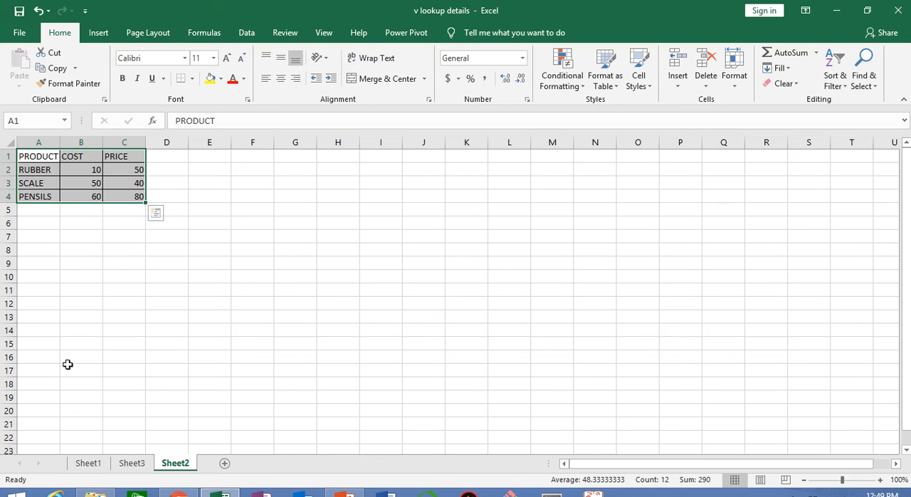
{"action": "left_click", "coordinate": [89, 464]}
Examine the product list and the empty Cost and Price cells under VLOOKUP FROM DIFF SHEET on Sheet1.
{"action": "left_click_drag", "start_coordinate": [81, 259], "coordinate": [174, 367]}
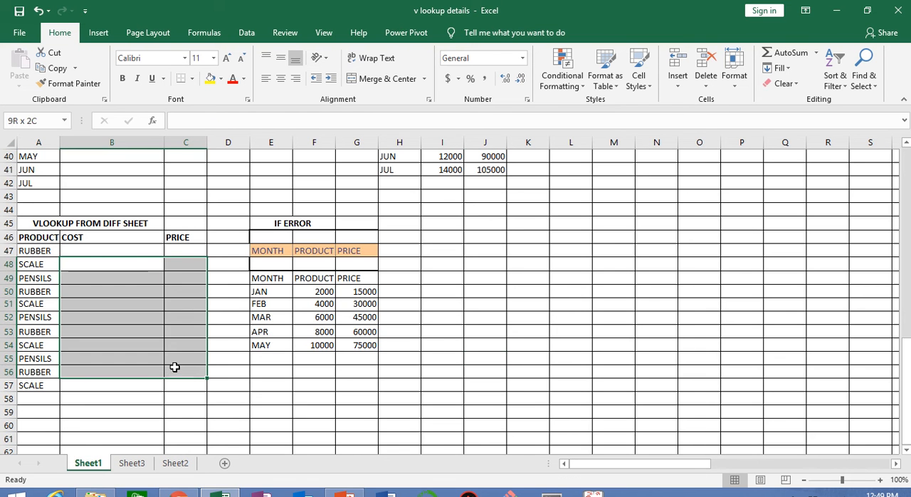
{"action": "left_click", "coordinate": [47, 248]}
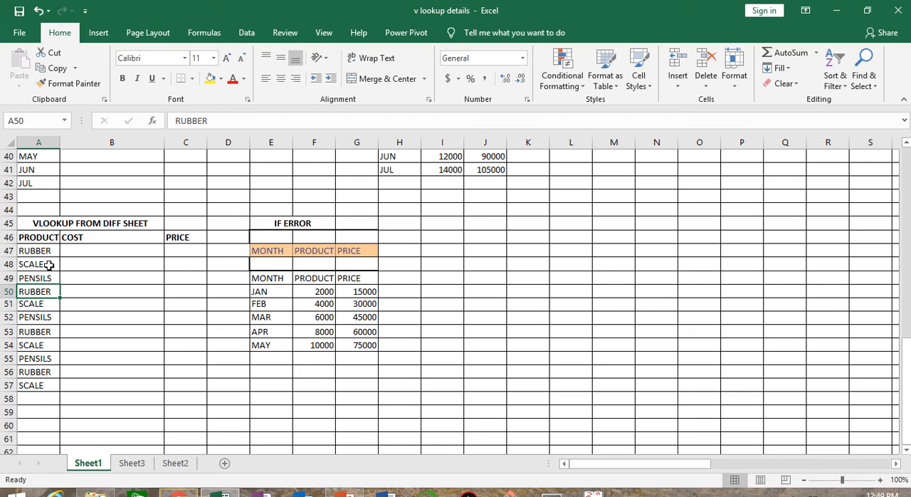
{"action": "left_click", "coordinate": [69, 252]}
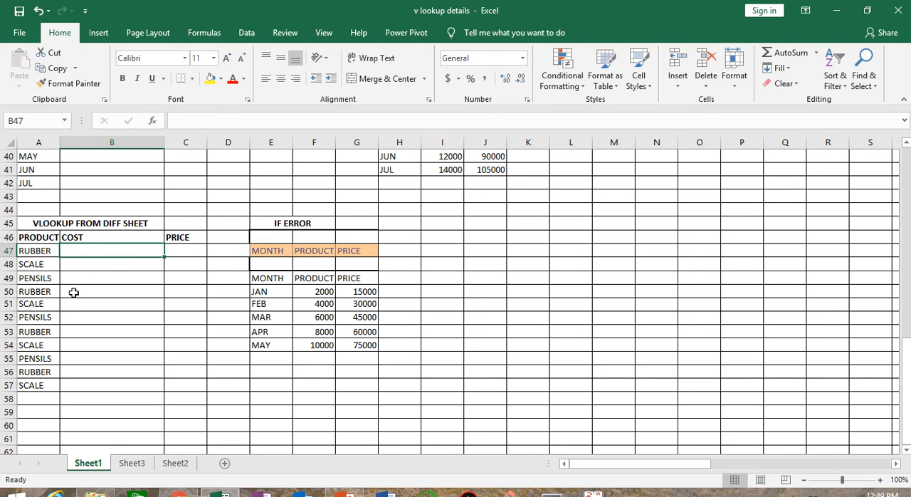
{"action": "key", "text": "Down"}
{"action": "key", "text": "Down"}
{"action": "key", "text": "Down"}
{"action": "left_click", "coordinate": [72, 270]}
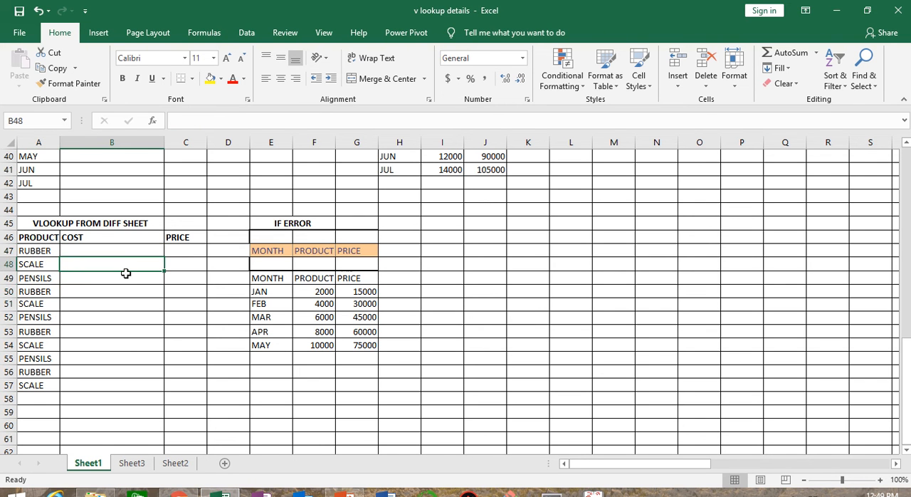
{"action": "left_click", "coordinate": [76, 305]}
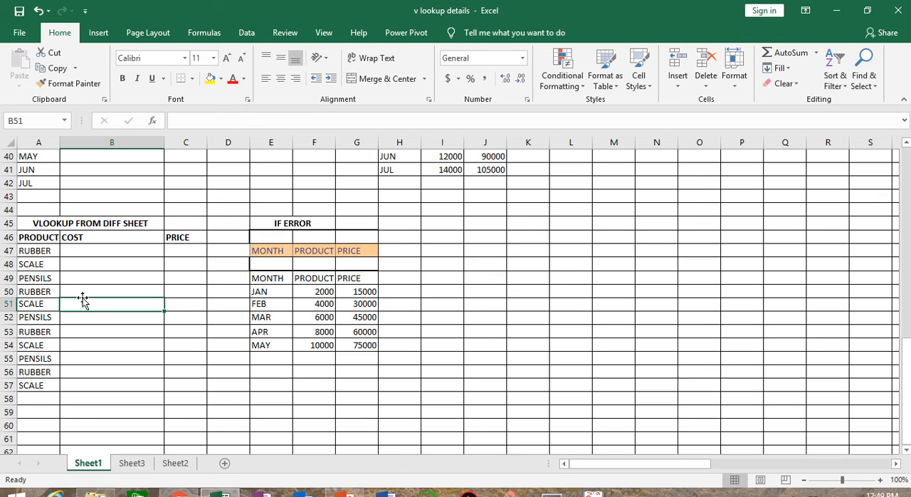
Start a VLOOKUP formula across B47:C47 for cost and price, using product cell A47 as the lookup value.
{"action": "left_click", "coordinate": [79, 252]}
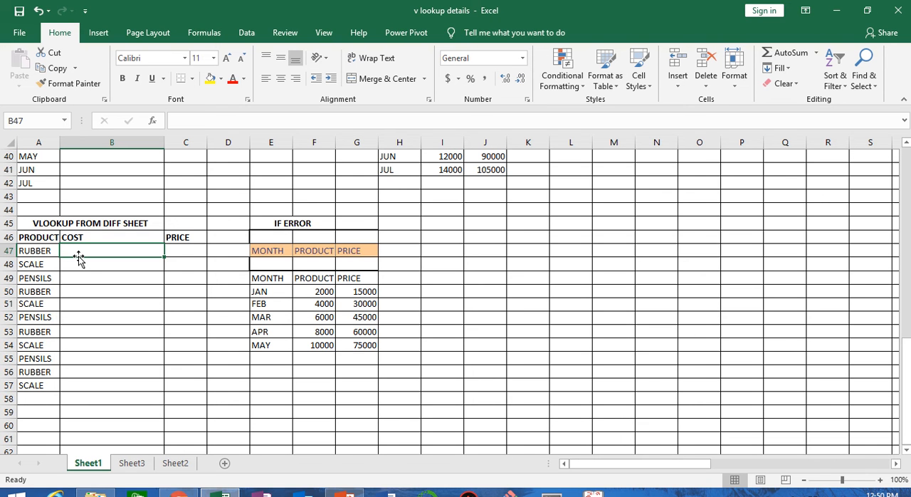
{"action": "key", "text": "shift+Right"}
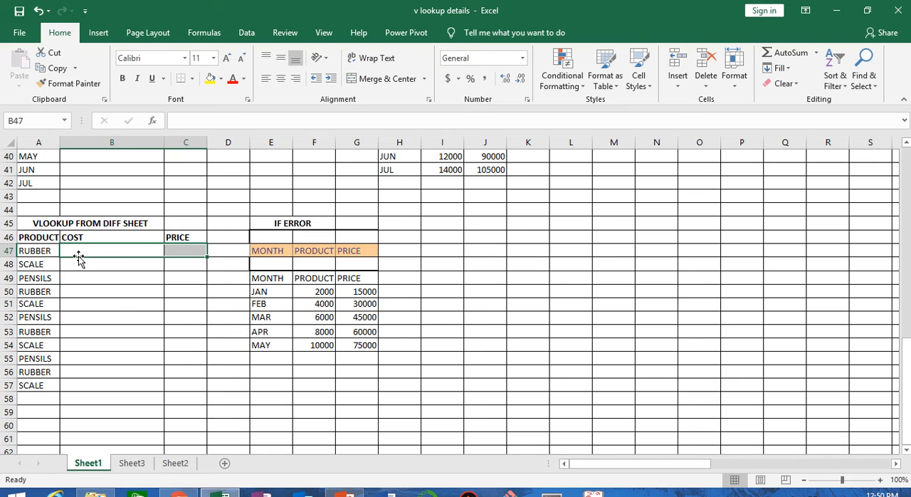
{"action": "type", "text": "=v"}
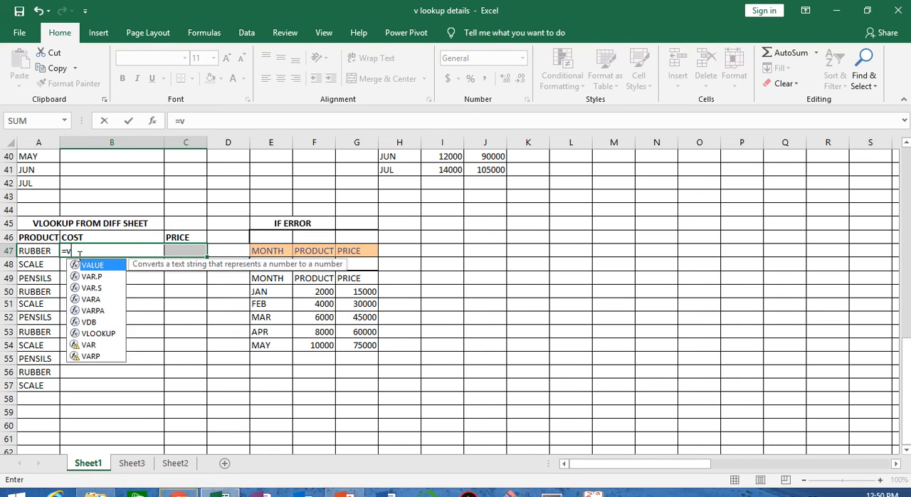
{"action": "type", "text": "loo"}
{"action": "key", "text": "Tab"}
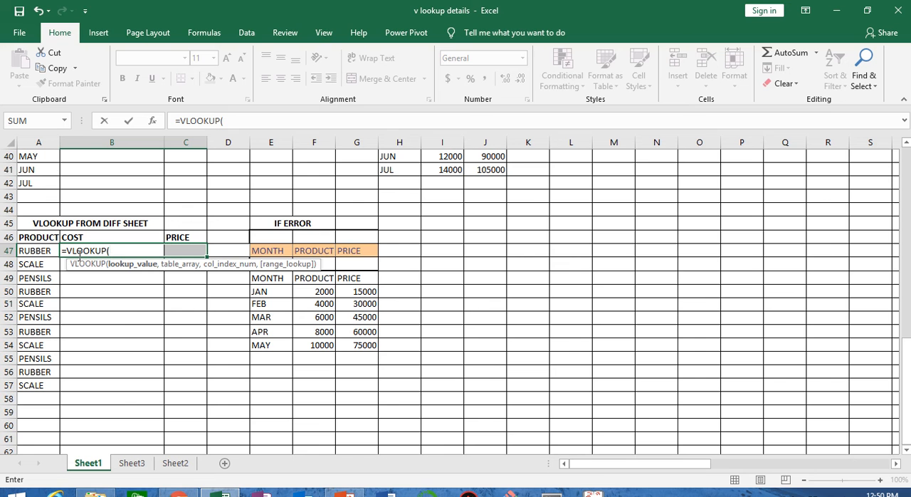
{"action": "left_click", "coordinate": [28, 250]}
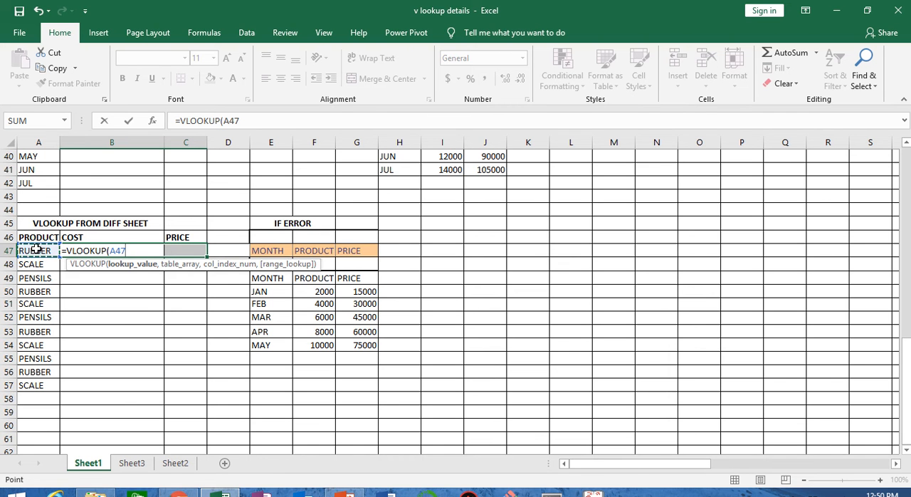
{"action": "type", "text": ","}
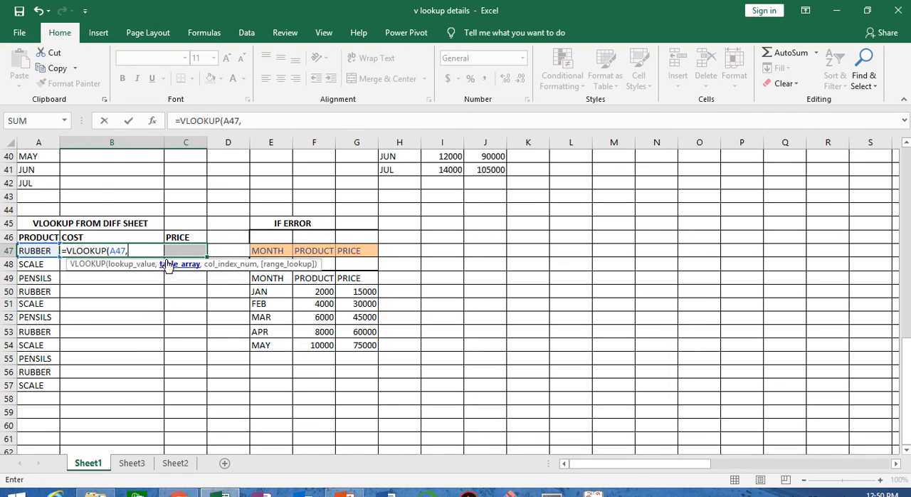
Use the product table A1:C4 on Sheet2 as the table array, locked as the absolute reference $A$1:$C$4.
{"action": "left_click", "coordinate": [175, 462]}
{"action": "left_click_drag", "start_coordinate": [36, 160], "coordinate": [108, 194]}
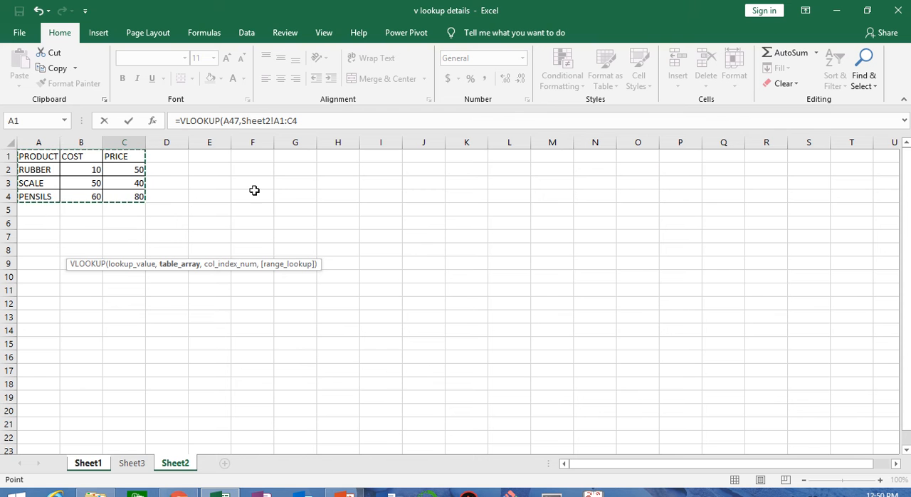
{"action": "key", "text": "F4"}
{"action": "left_click", "coordinate": [331, 121]}
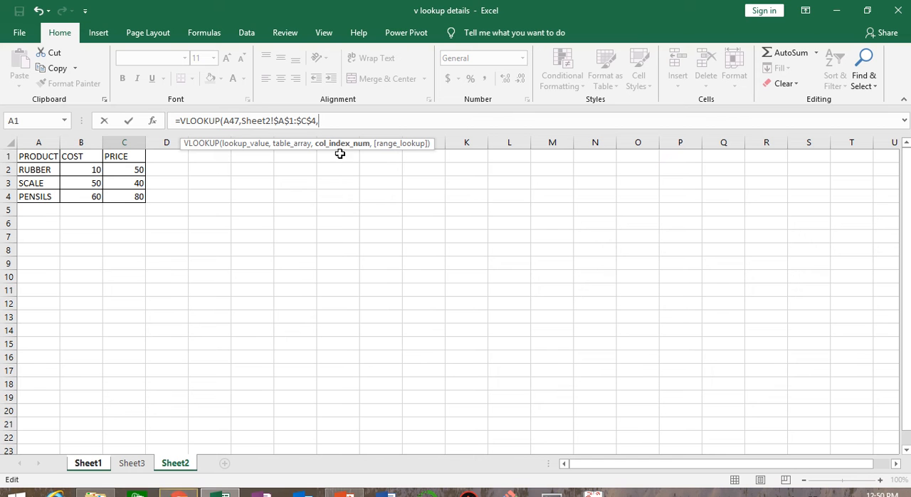
Complete the VLOOKUP with columns {2,3} and match type 0 as an array formula, and fill it down to row 57.
{"action": "type", "text": ","}
{"action": "type", "text": "{2,3},"}
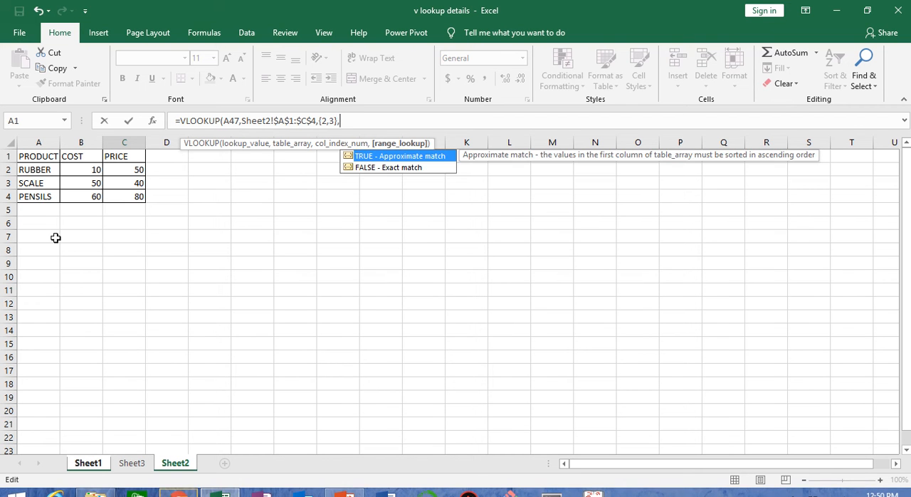
{"action": "type", "text": "0"}
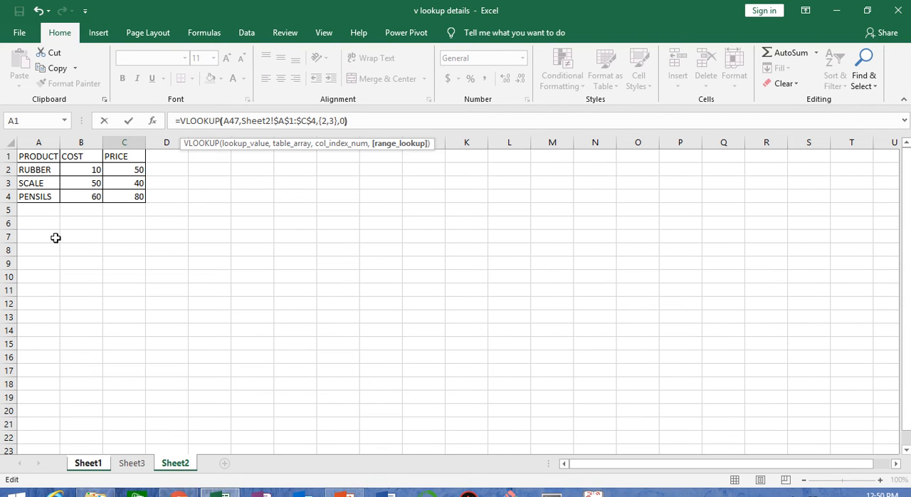
{"action": "type", "text": ")"}
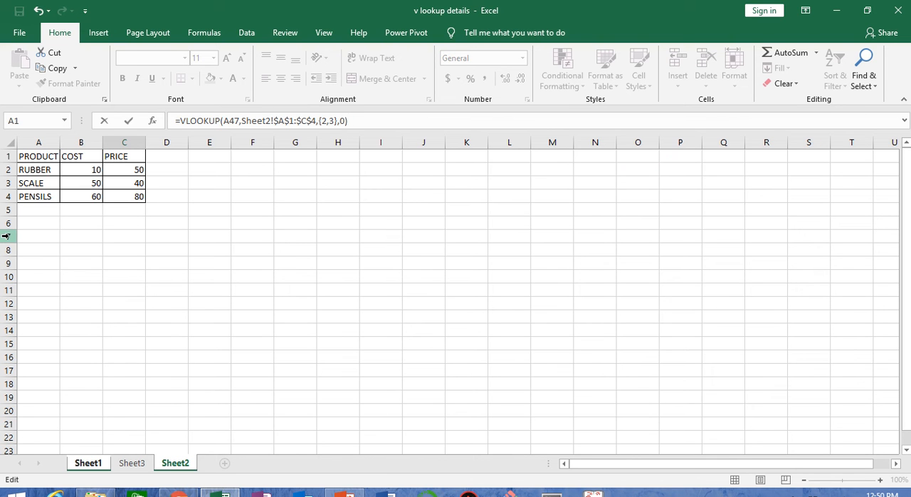
{"action": "key", "text": "ctrl+shift+Return"}
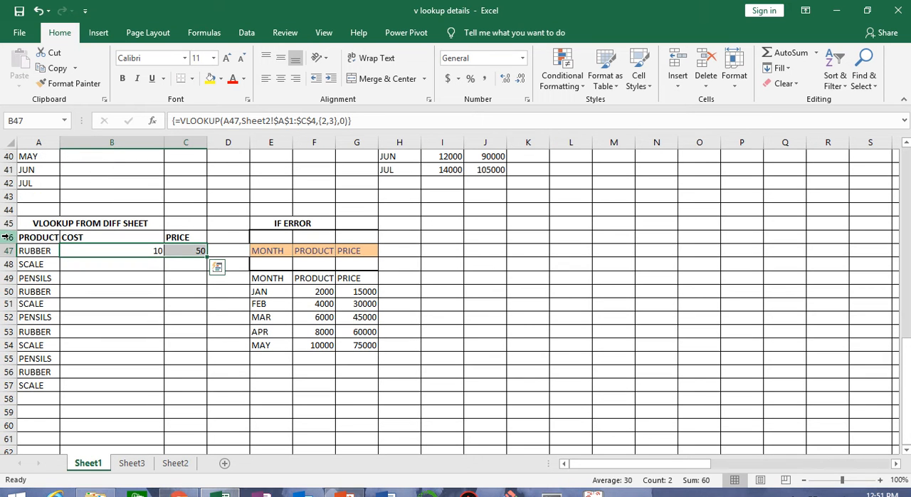
{"action": "double_click", "coordinate": [206, 257]}
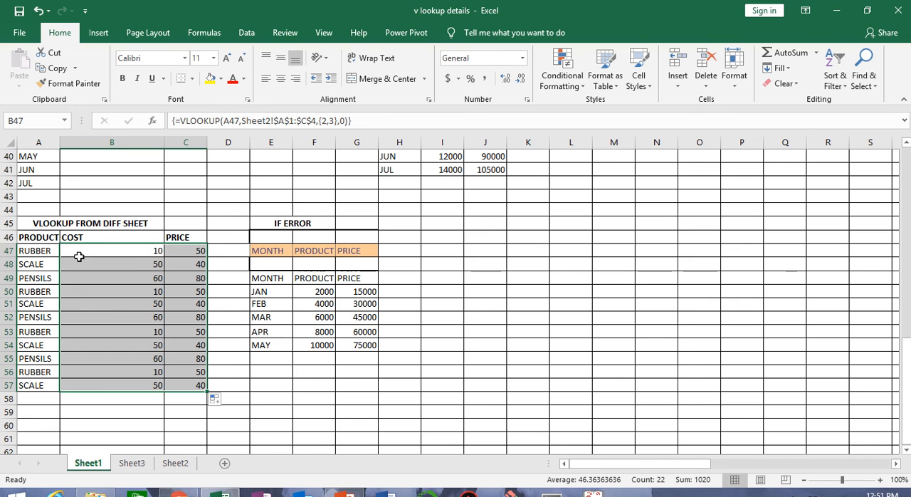
Check the RUBBER cost and price in B2 and C2 on Sheet2, and return to Sheet1.
{"action": "left_click", "coordinate": [170, 461]}
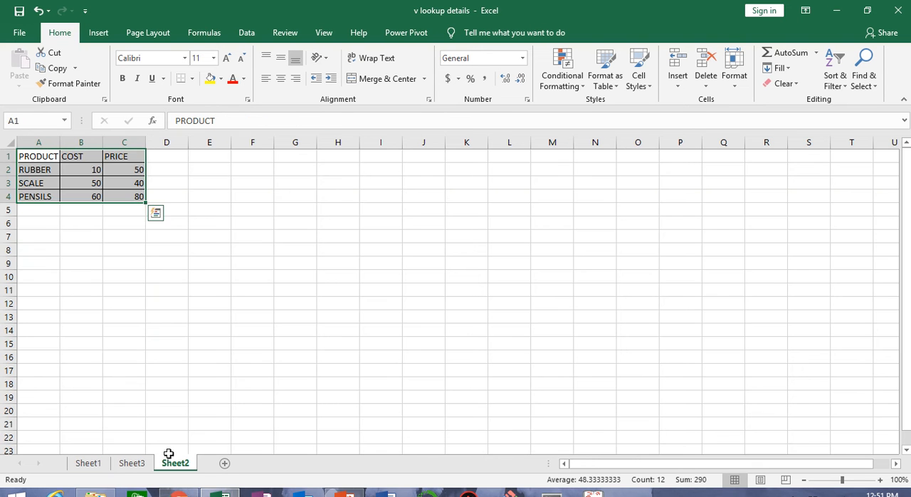
{"action": "left_click", "coordinate": [82, 171]}
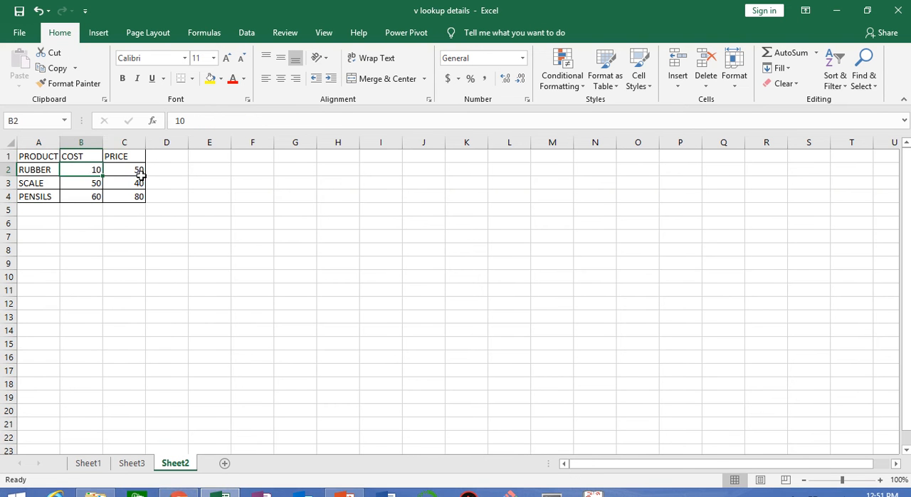
{"action": "left_click", "coordinate": [140, 173]}
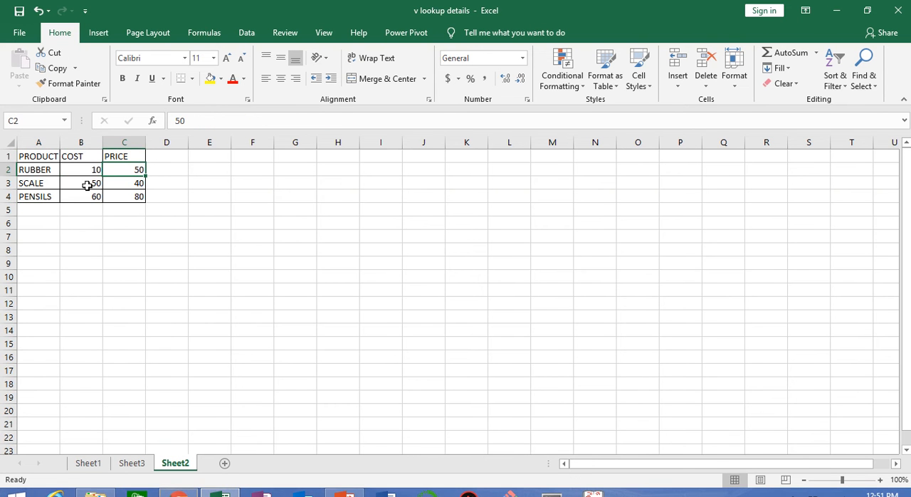
{"action": "left_click", "coordinate": [92, 464]}
Check the looked-up cost and price for the PENSILS rows 49, 52 and 55.
{"action": "left_click", "coordinate": [67, 277]}
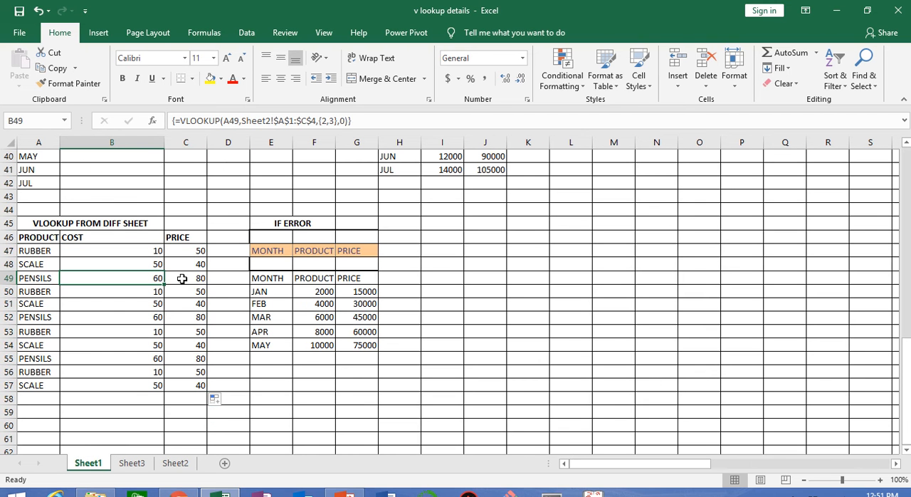
{"action": "left_click", "coordinate": [191, 277]}
{"action": "left_click", "coordinate": [185, 318]}
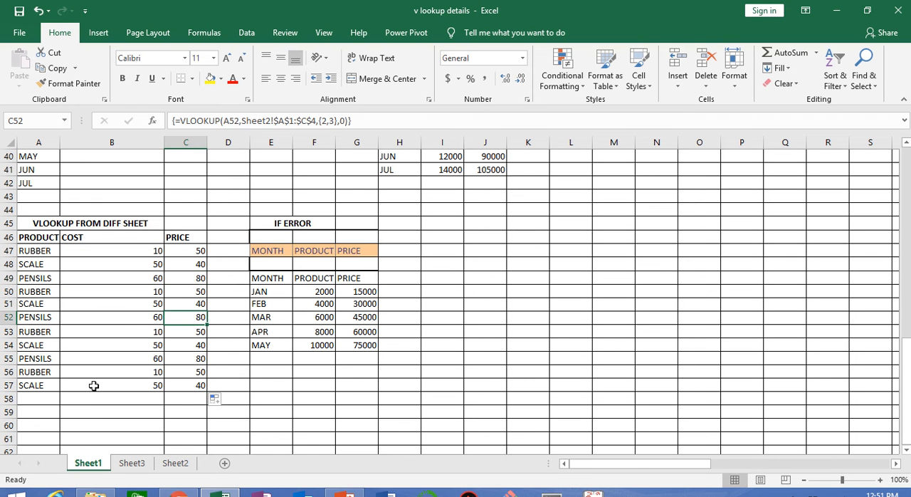
{"action": "left_click", "coordinate": [78, 357]}
{"action": "left_click", "coordinate": [187, 355]}
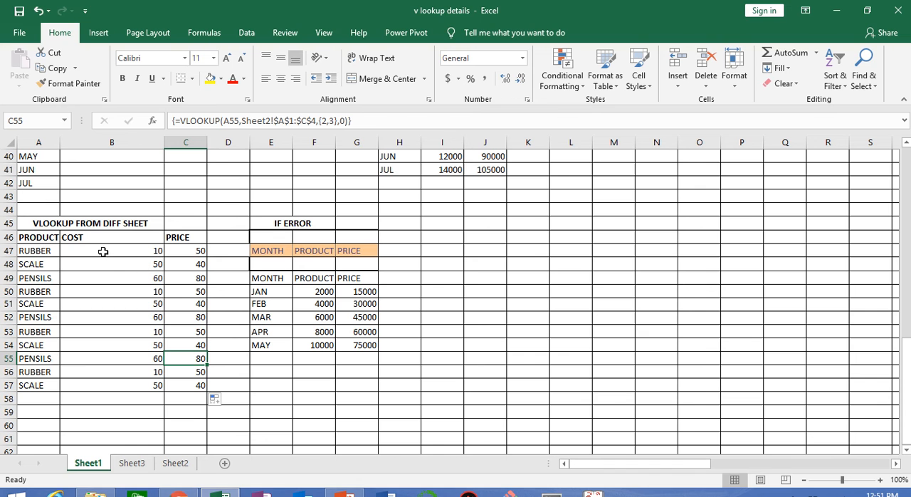
Check the looked-up cost and price for RUBBER in rows 50 and 53 and SCALE in rows 51 and 48.
{"action": "left_click", "coordinate": [136, 291]}
{"action": "left_click", "coordinate": [181, 292]}
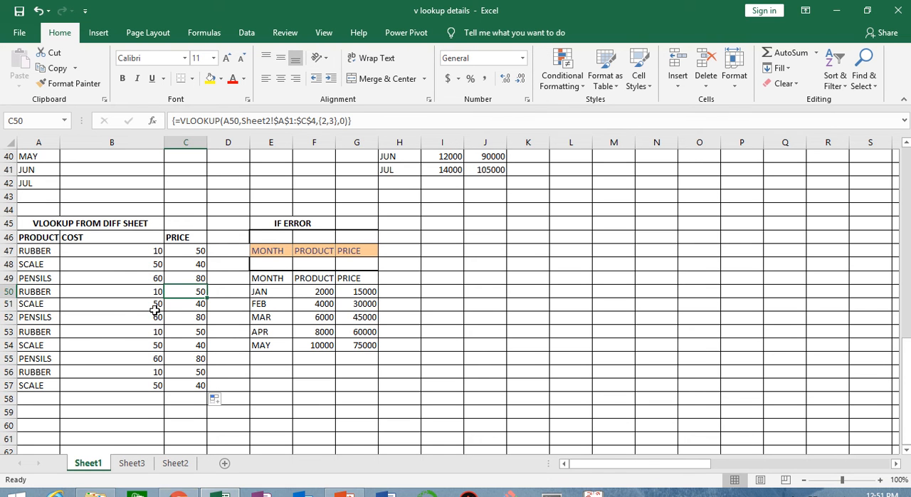
{"action": "left_click", "coordinate": [105, 332]}
{"action": "left_click", "coordinate": [183, 330]}
{"action": "left_click", "coordinate": [113, 304]}
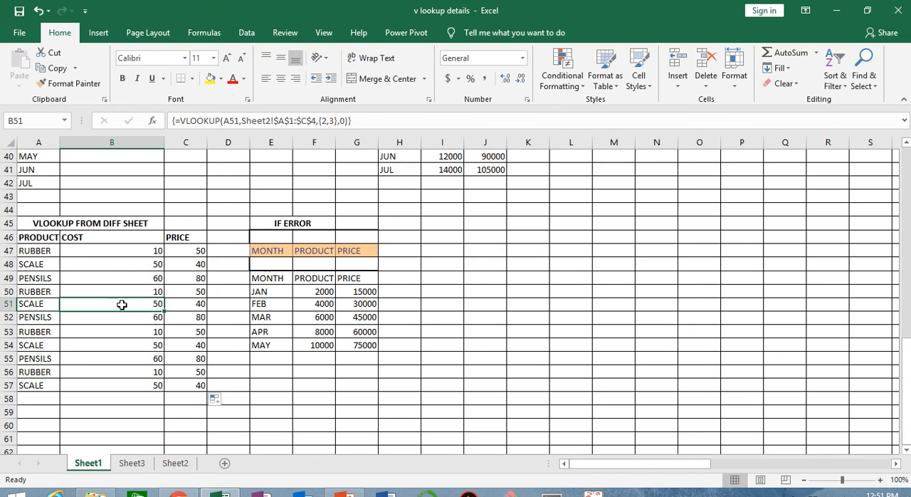
{"action": "left_click", "coordinate": [181, 305]}
{"action": "left_click", "coordinate": [129, 262]}
{"action": "left_click", "coordinate": [179, 268]}
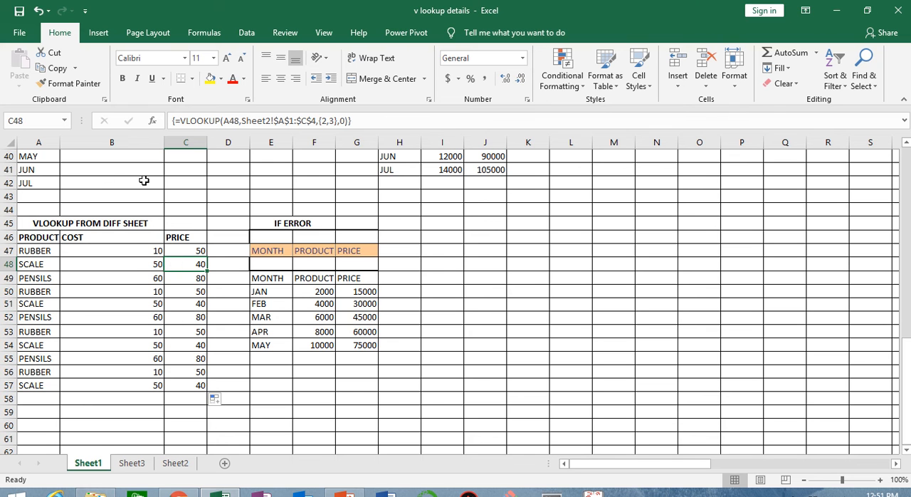
{"action": "left_click", "coordinate": [533, 347]}
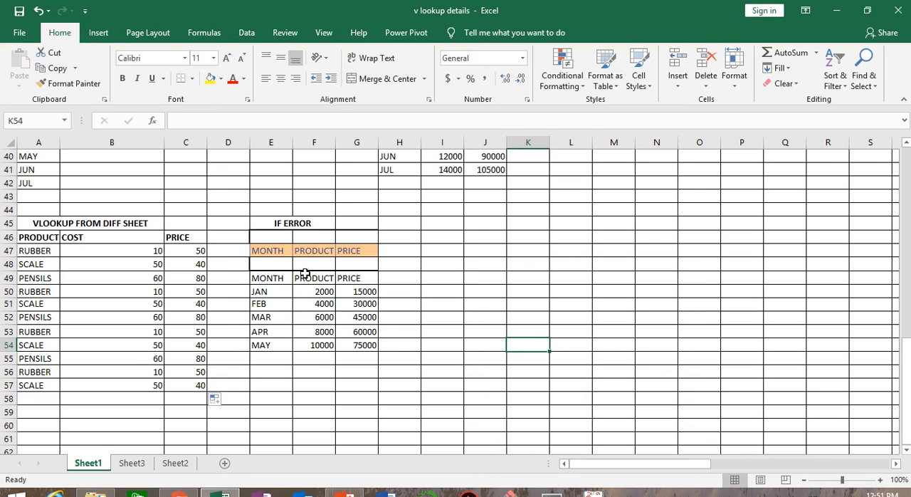
Start a VLOOKUP across F46:G46 under IF ERROR, with lookup value E46 and table array E49:G54.
{"action": "left_click", "coordinate": [311, 239]}
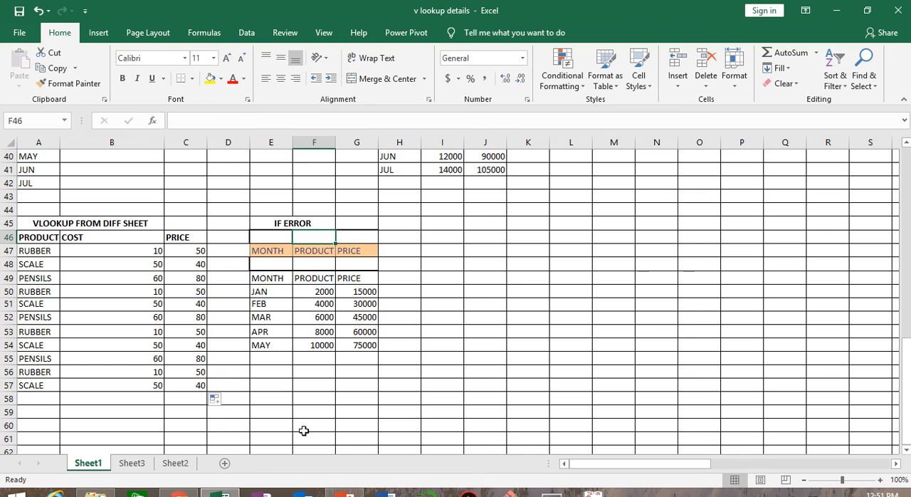
{"action": "key", "text": "shift+Right"}
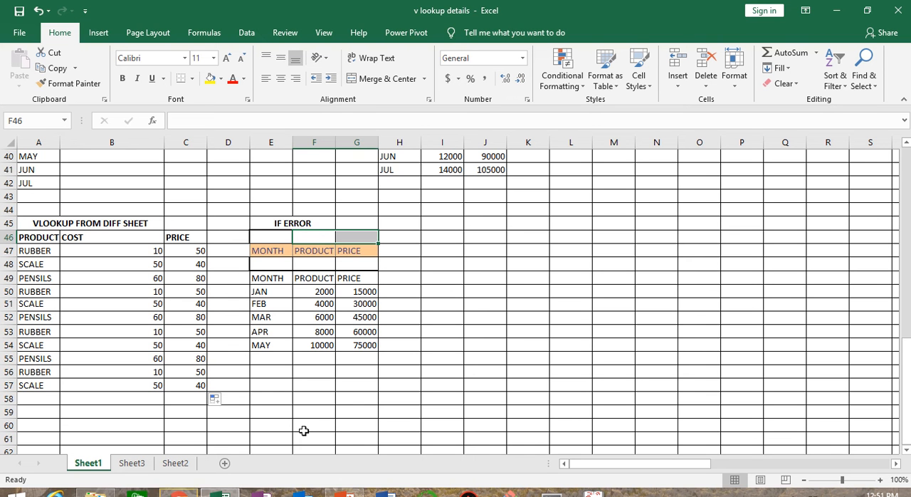
{"action": "type", "text": "=vlo"}
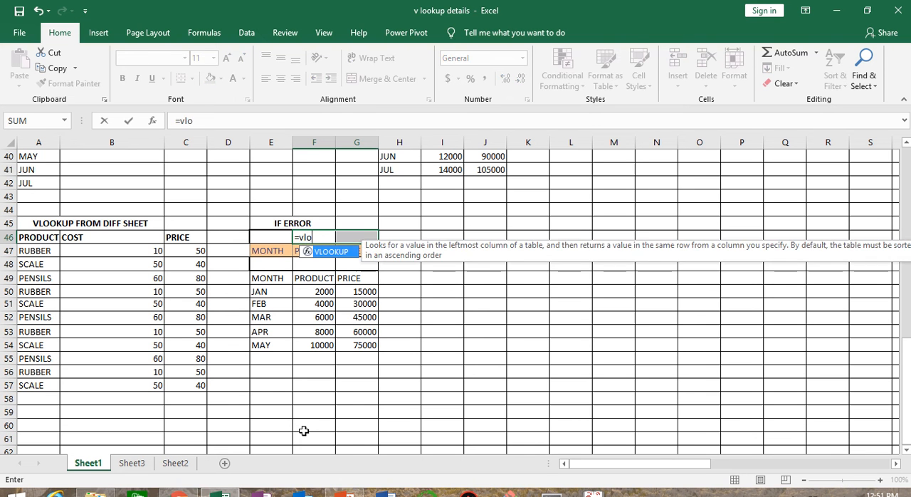
{"action": "key", "text": "Tab"}
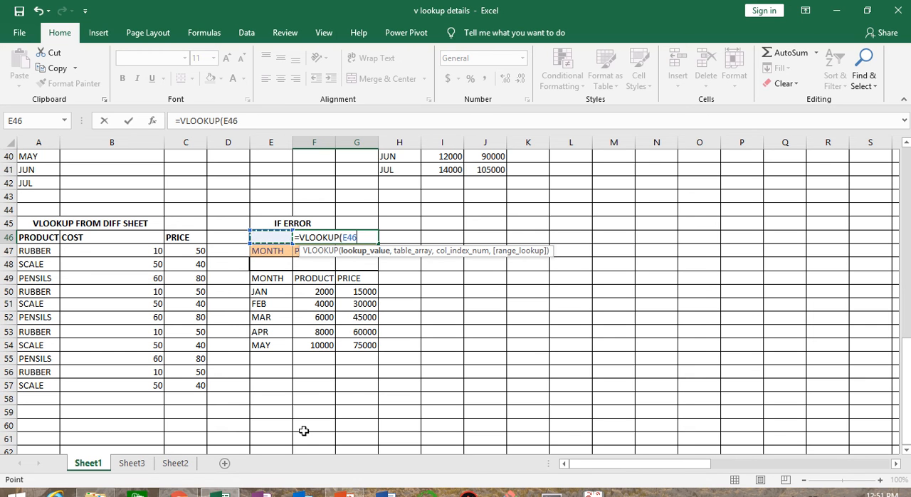
{"action": "type", "text": ","}
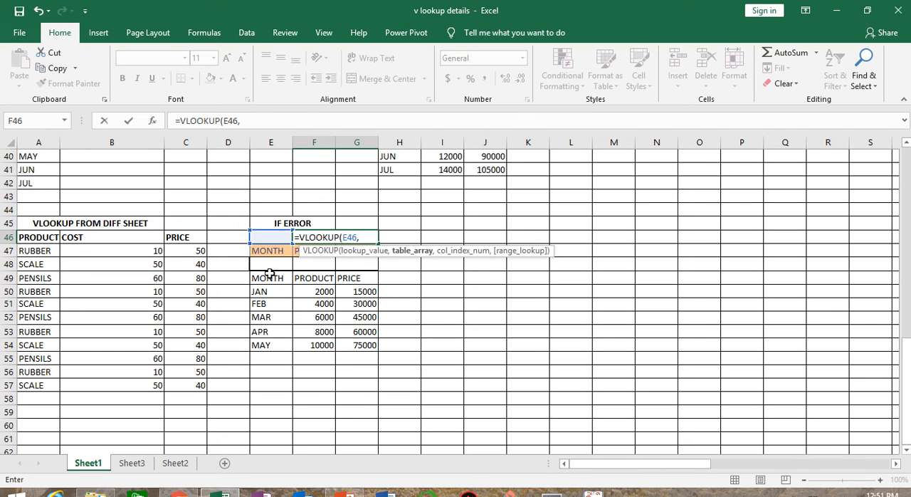
{"action": "left_click_drag", "start_coordinate": [269, 277], "coordinate": [357, 343]}
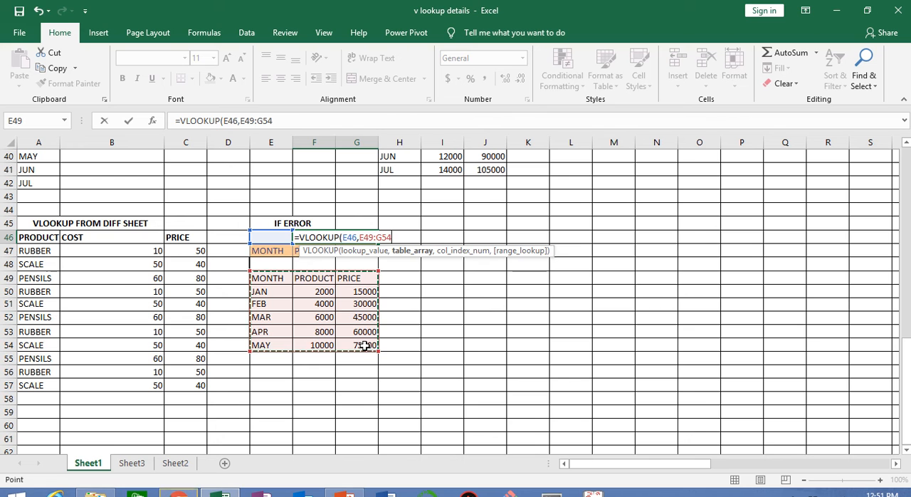
Complete the F46:G46 lookup with columns {2,3} and match type 0, entered as an array formula.
{"action": "type", "text": ",{2,3"}
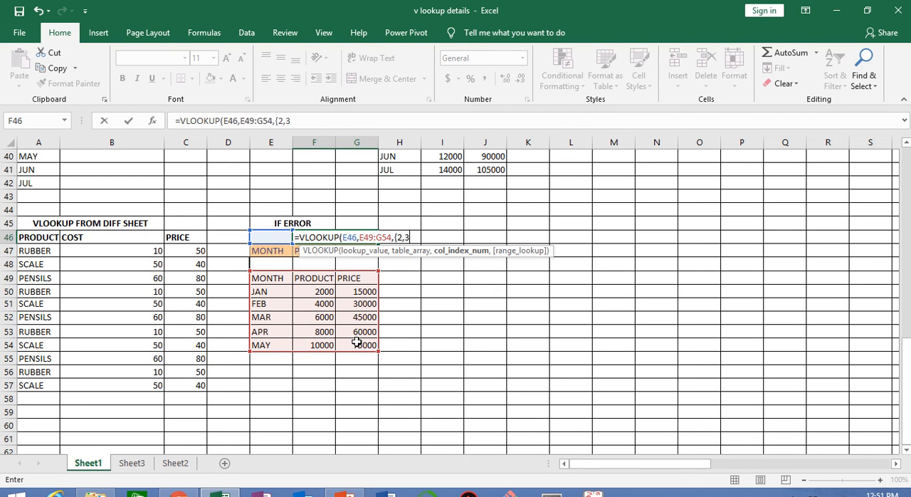
{"action": "type", "text": "},"}
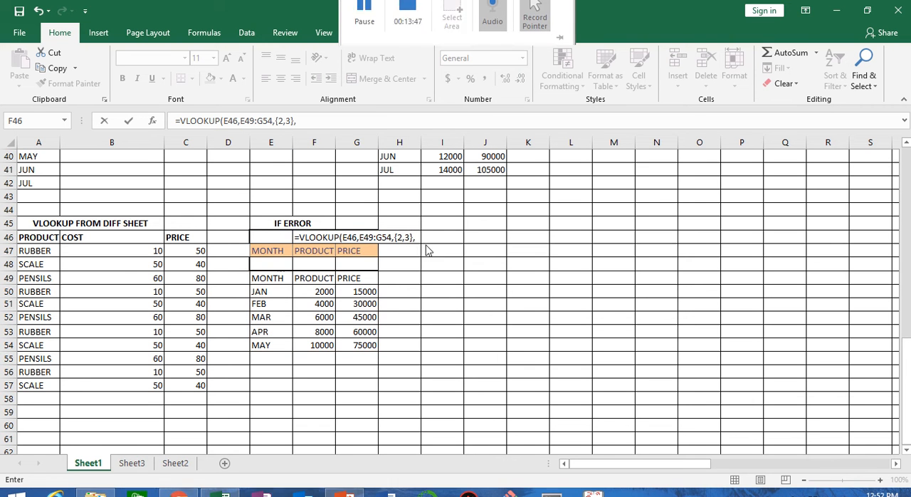
{"action": "type", "text": "0"}
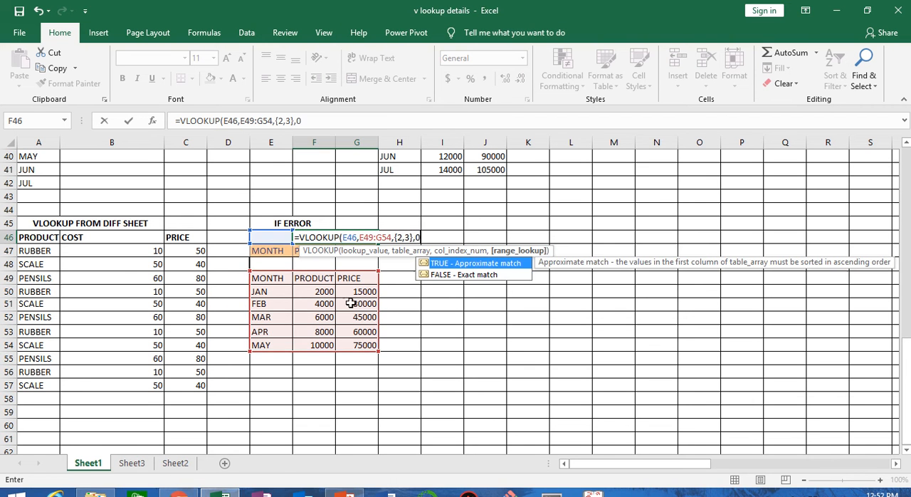
{"action": "type", "text": ")"}
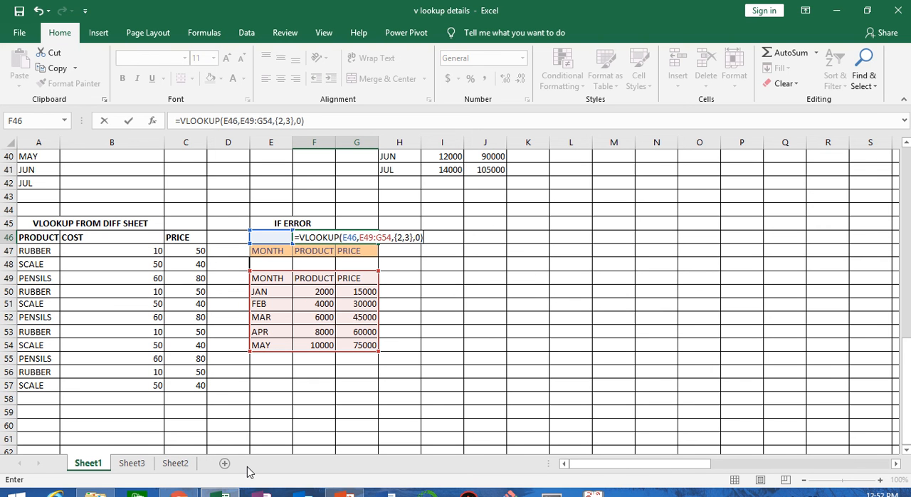
{"action": "key", "text": "ctrl+shift+Return"}
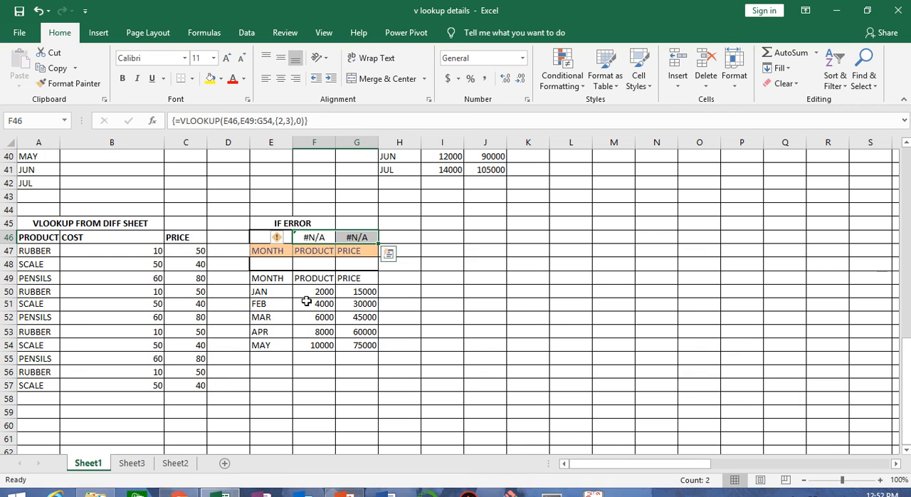
Test the F46:G46 lookup by entering march as the month in E46.
{"action": "left_click", "coordinate": [258, 235]}
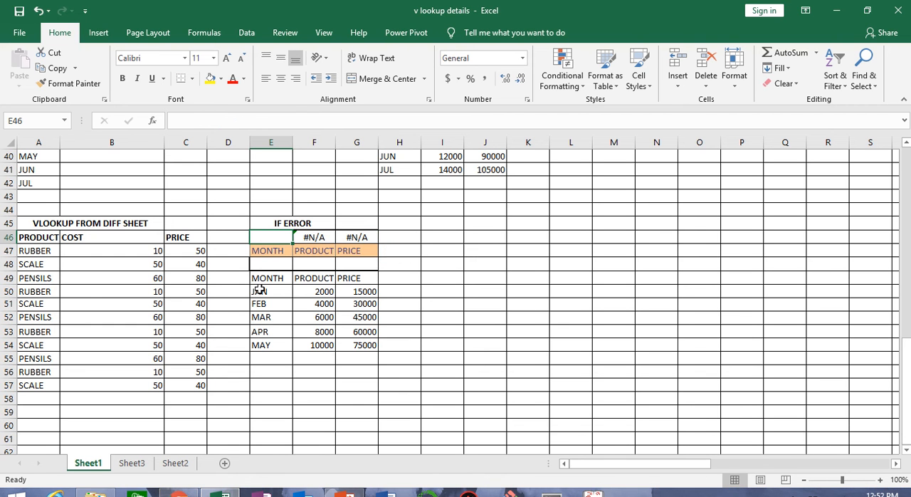
{"action": "type", "text": "marc"}
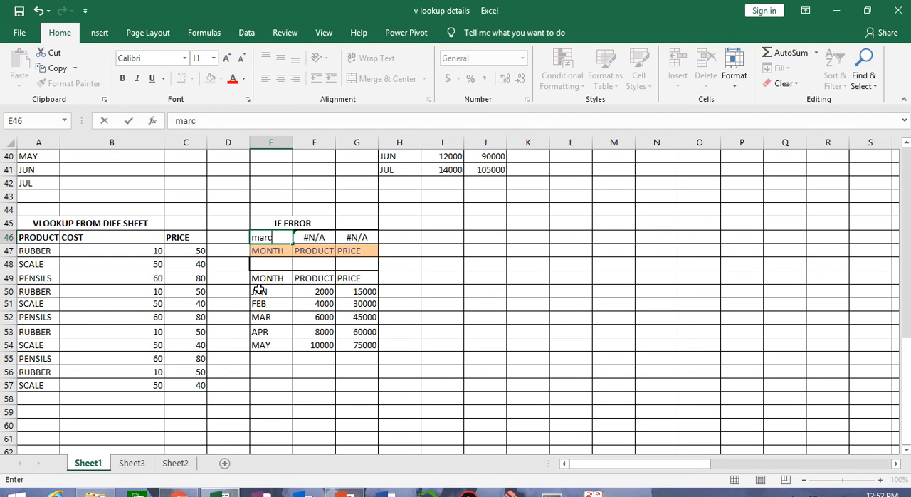
{"action": "type", "text": "h"}
{"action": "key", "text": "Return"}
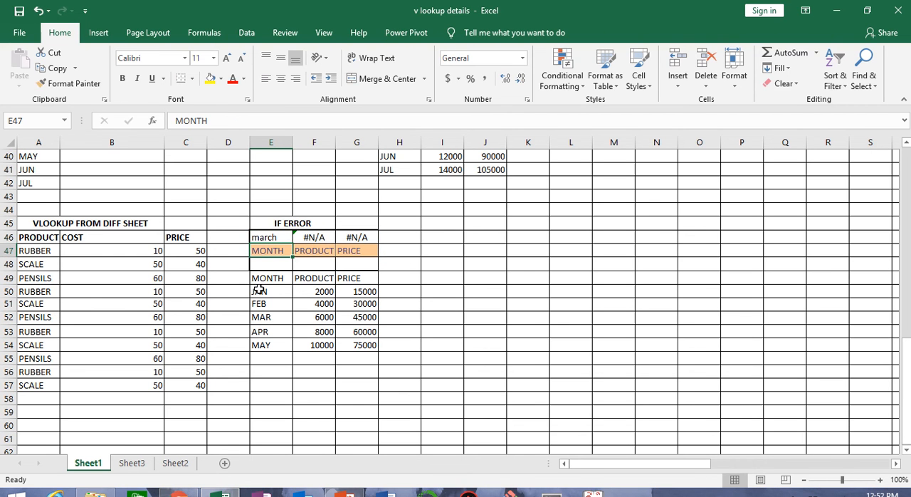
Test the lookup with mar as the month in E46, checking F46 and G46, and clear the entry again.
{"action": "left_click", "coordinate": [279, 237]}
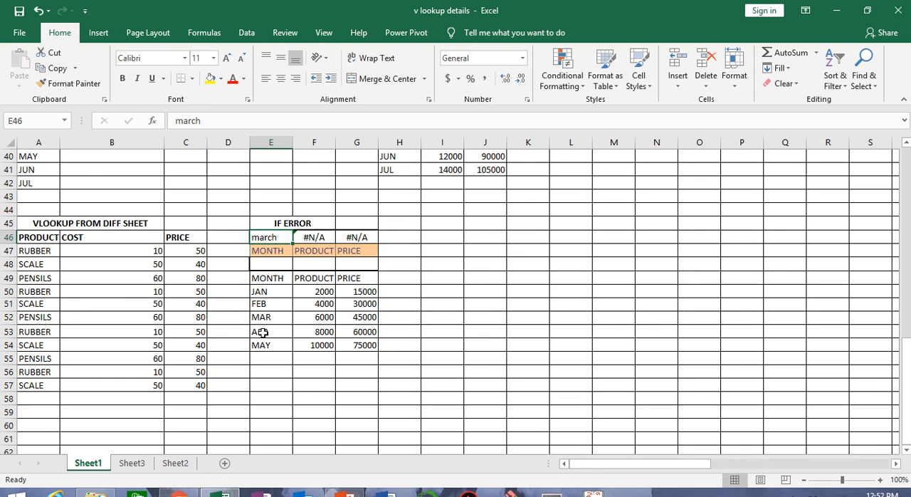
{"action": "type", "text": "mar"}
{"action": "key", "text": "Return"}
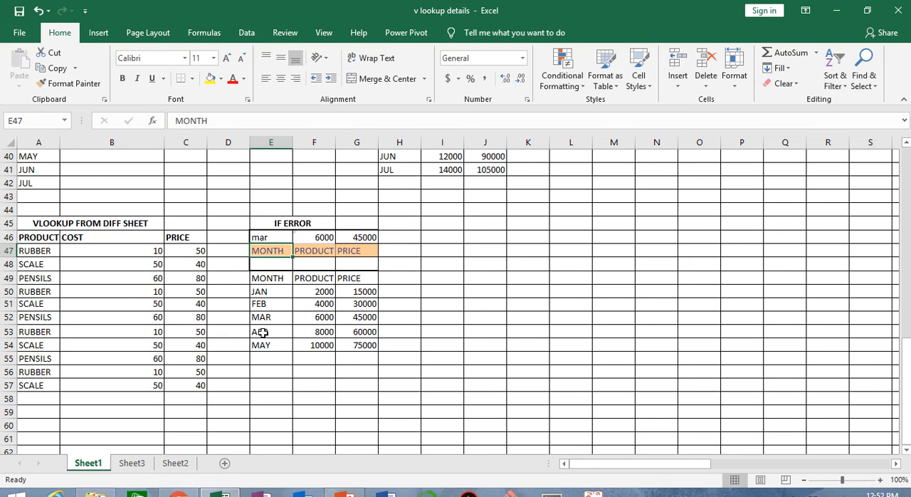
{"action": "left_click", "coordinate": [321, 238]}
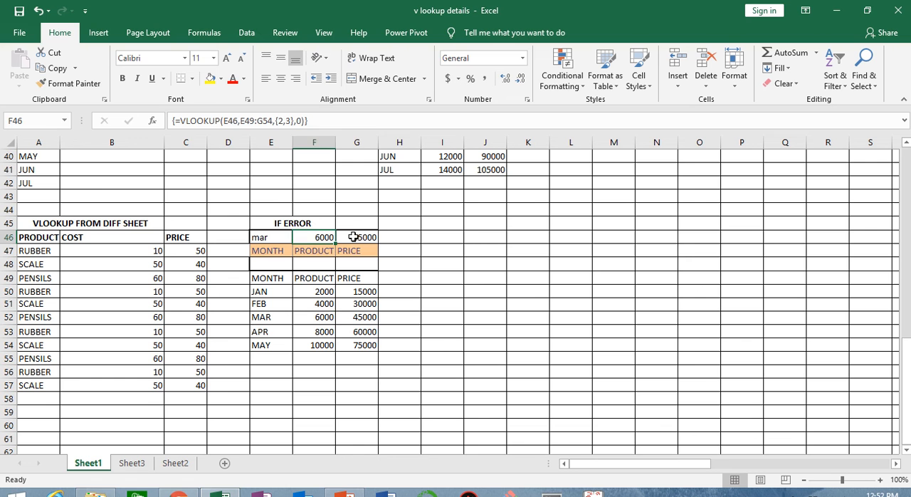
{"action": "left_click", "coordinate": [356, 238]}
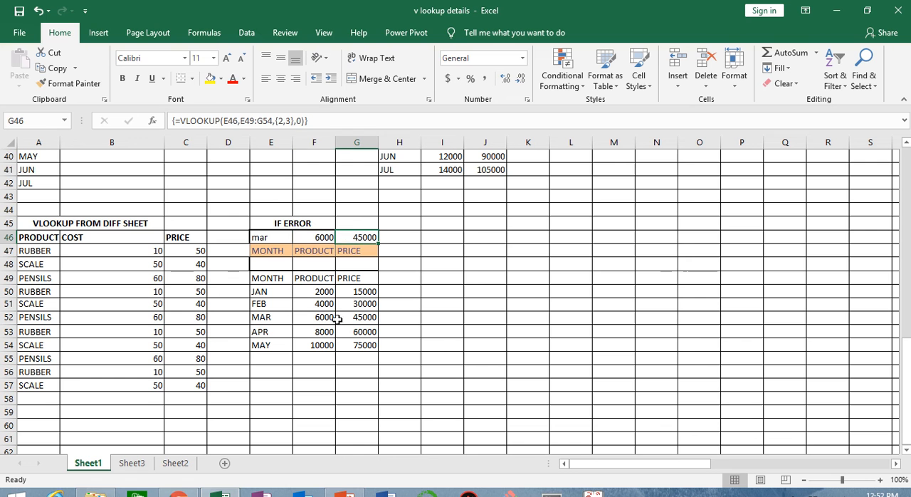
{"action": "left_click", "coordinate": [277, 237]}
{"action": "key", "text": "Delete"}
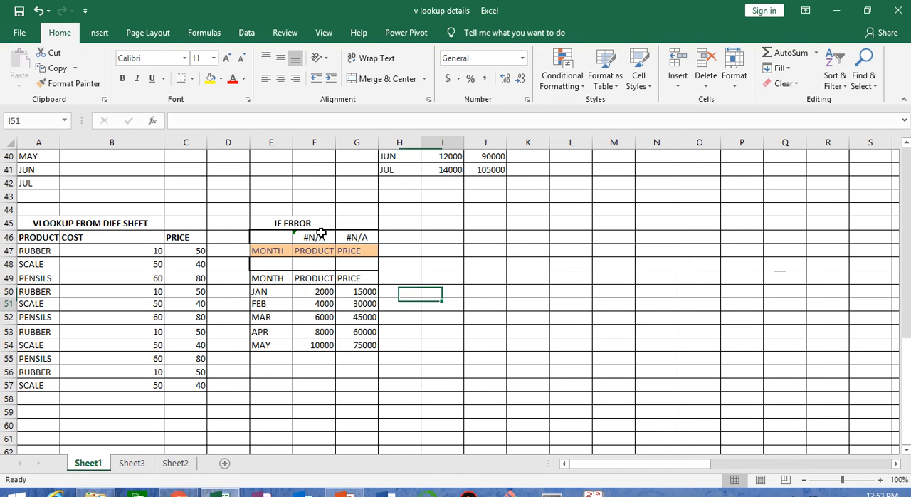
Wrap the F46:G46 VLOOKUP in IFERROR with "" as the error value, entered as an array formula.
{"action": "mouse_move", "coordinate": [320, 236]}
{"action": "left_mouse_down"}
{"action": "mouse_move", "coordinate": [358, 235]}
{"action": "mouse_move", "coordinate": [338, 238]}
{"action": "left_mouse_up"}
{"action": "left_click", "coordinate": [180, 120]}
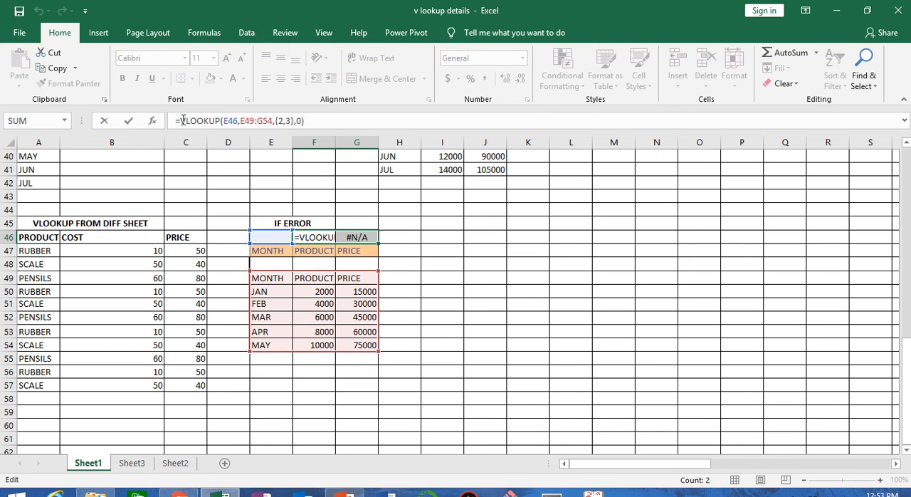
{"action": "type", "text": "if"}
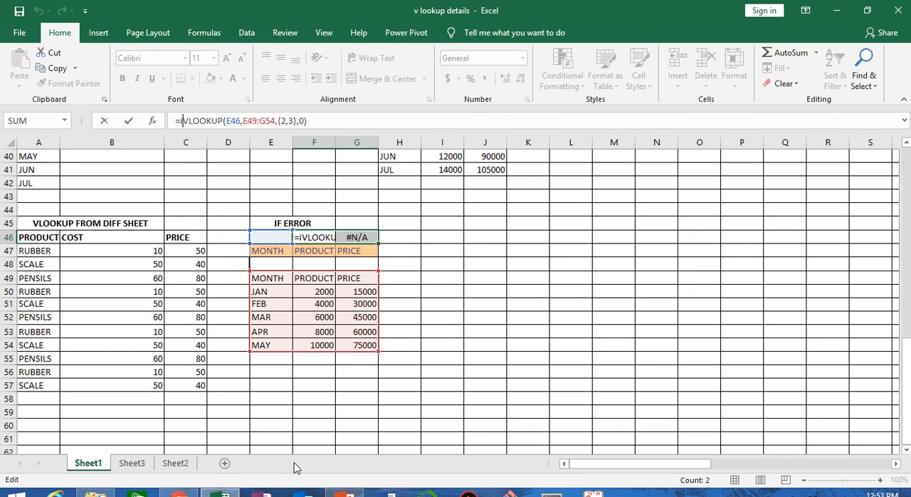
{"action": "key", "text": "Down"}
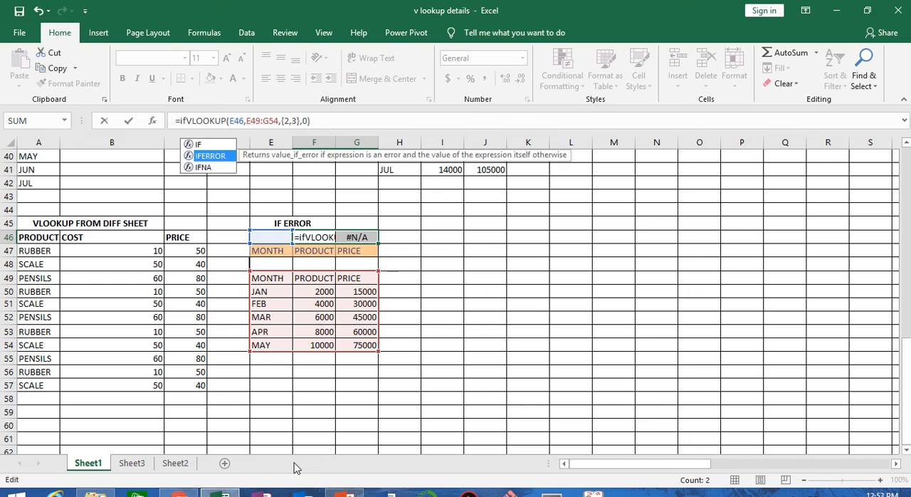
{"action": "key", "text": "Tab"}
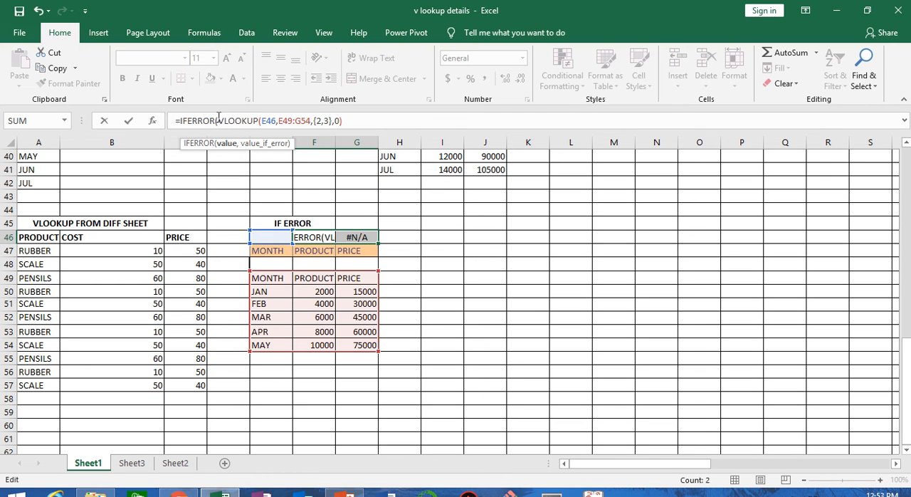
{"action": "mouse_move", "coordinate": [376, 10]}
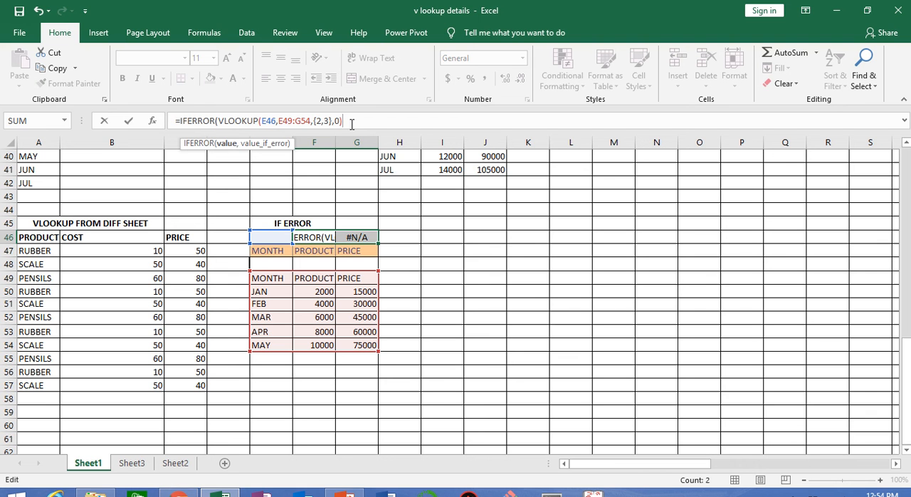
{"action": "type", "text": ","}
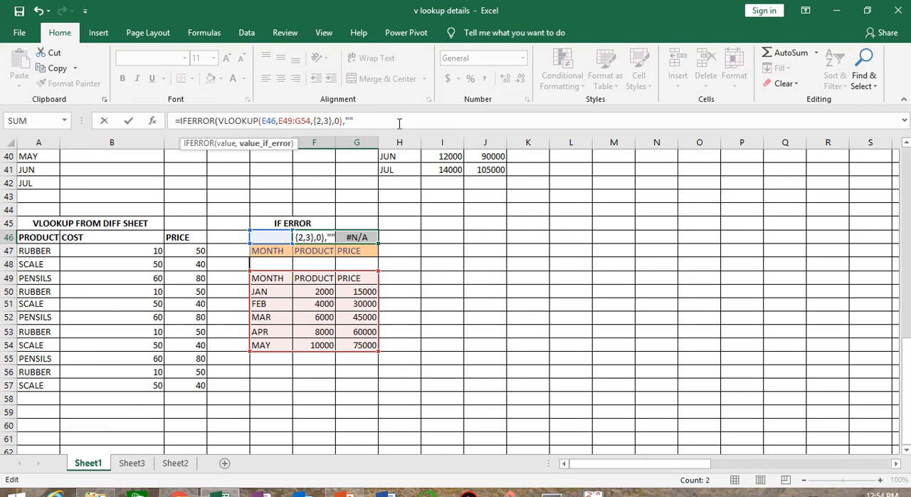
{"action": "type", "text": ")"}
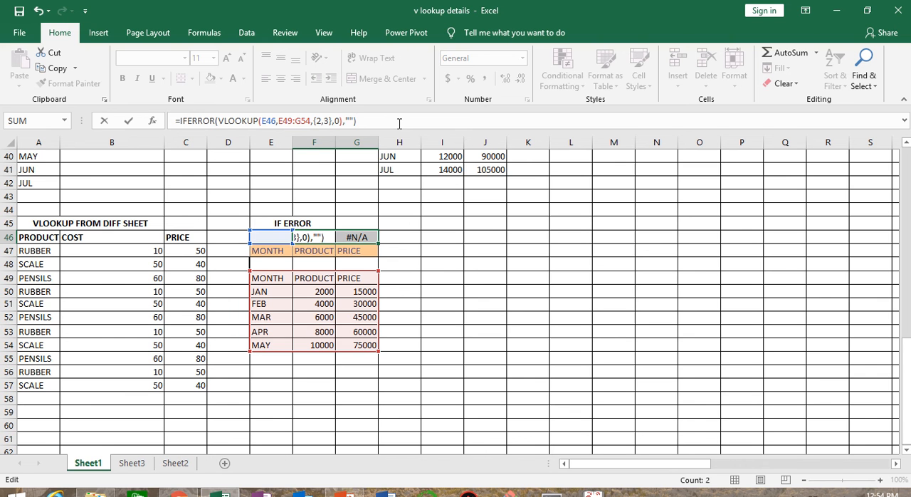
{"action": "key", "text": "ctrl+shift+Return"}
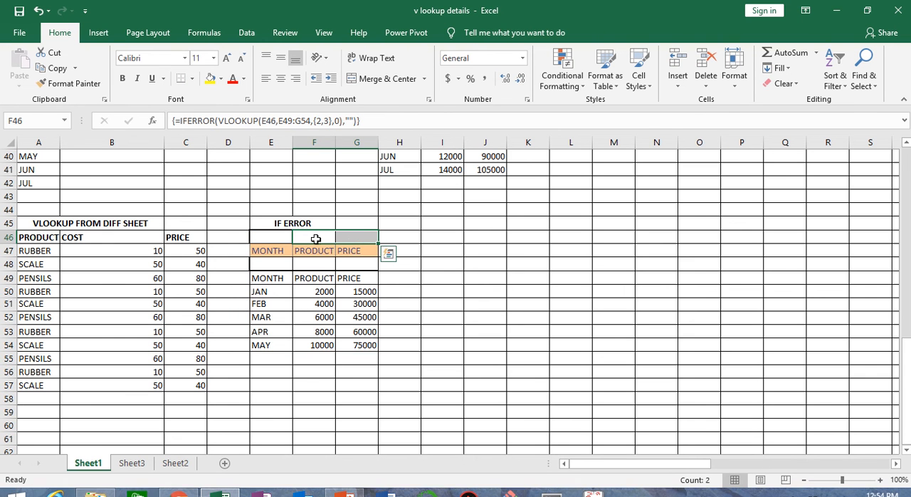
Test the IFERROR lookup with jan as the month in E46 and clear that cell again.
{"action": "left_click", "coordinate": [271, 238]}
{"action": "type", "text": "jan"}
{"action": "key", "text": "Return"}
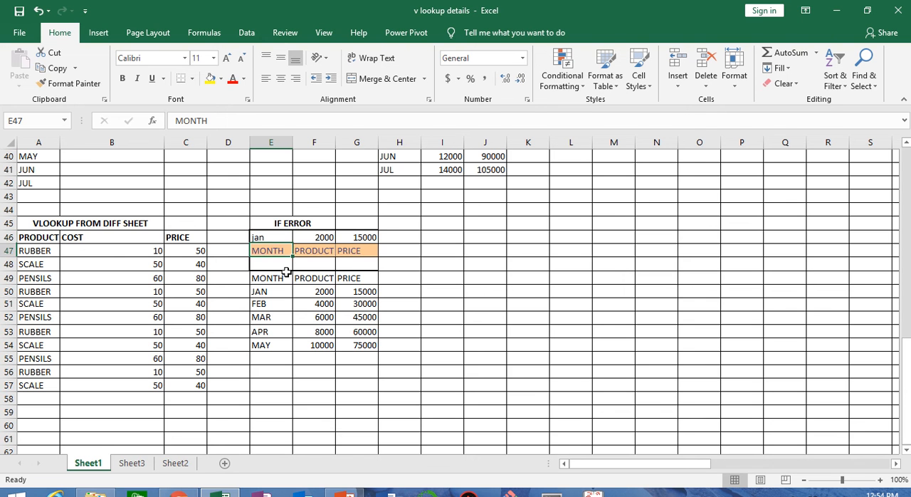
{"action": "left_click", "coordinate": [278, 235]}
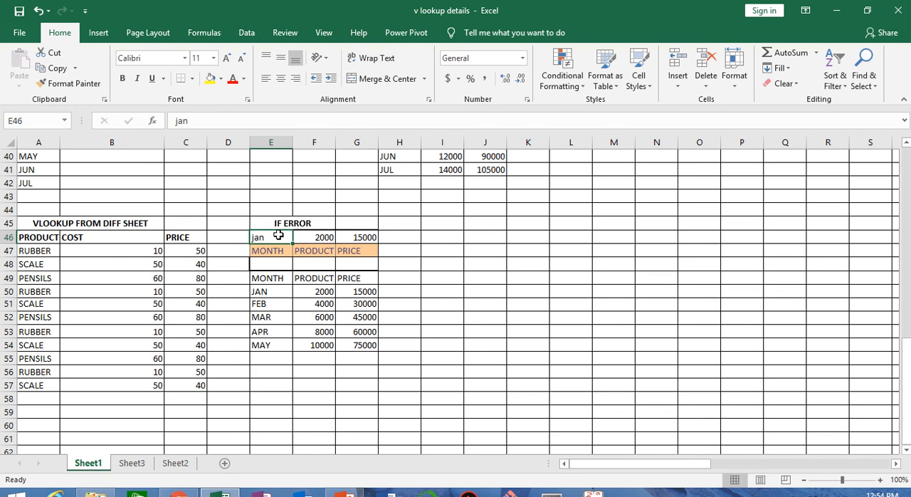
{"action": "key", "text": "Delete"}
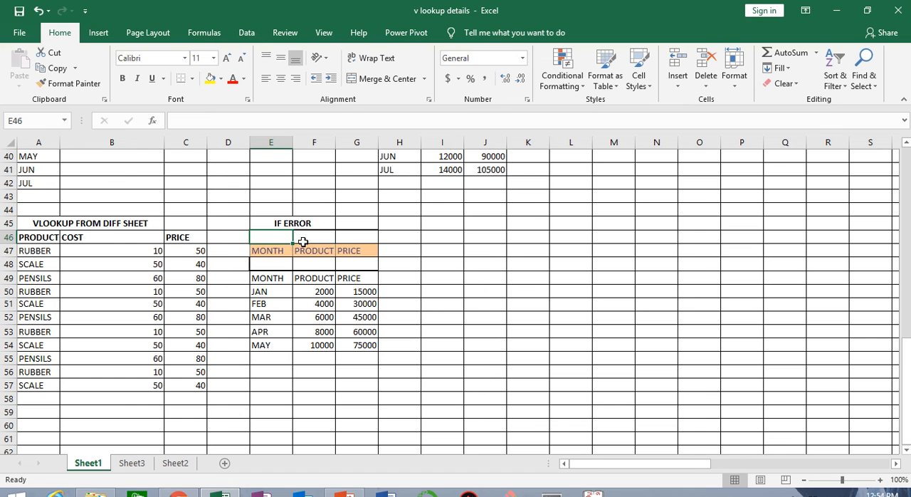
Start a VLOOKUP across the History and Marathi cells AN53:AO53, with AM53 as the lookup value.
{"action": "mouse_move", "coordinate": [369, 25]}
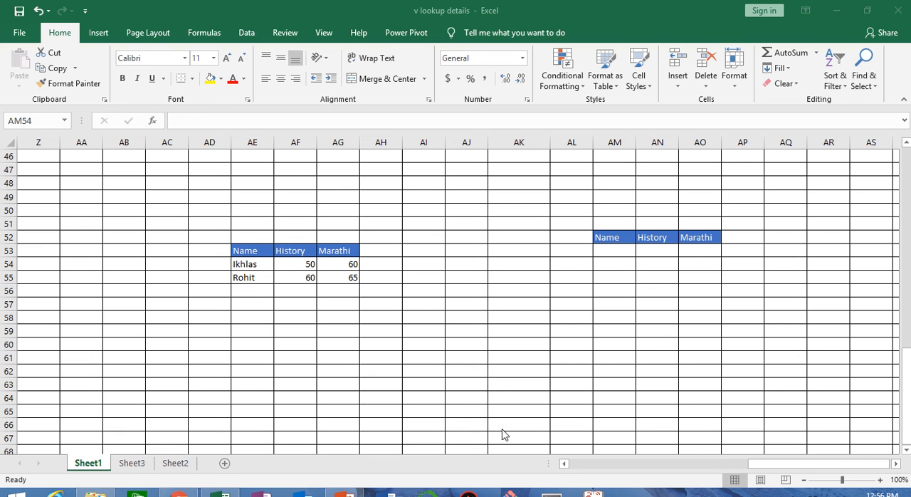
{"action": "left_click", "coordinate": [611, 249]}
{"action": "left_click", "coordinate": [611, 249]}
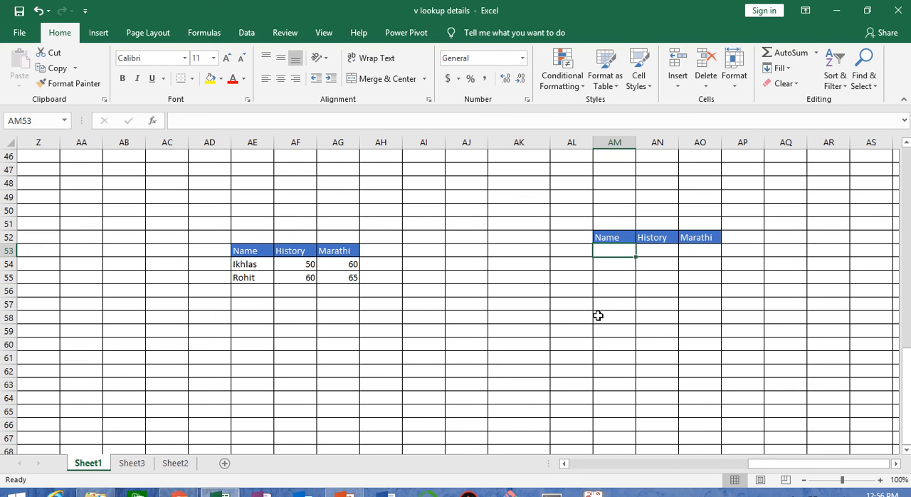
{"action": "key", "text": "Right"}
{"action": "key", "text": "shift+Right"}
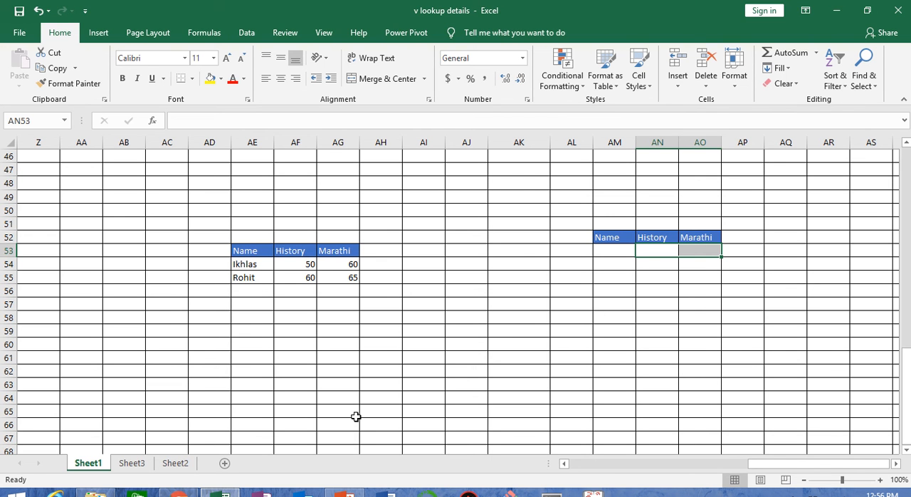
{"action": "type", "text": "=vlok"}
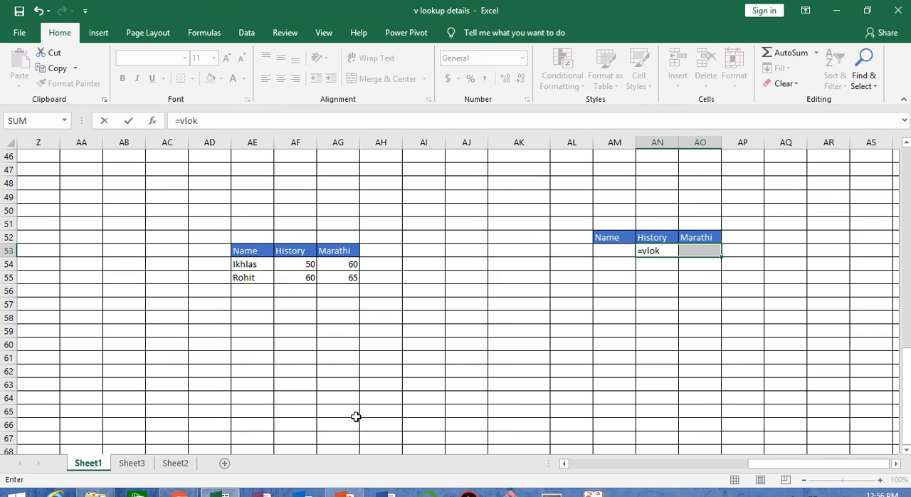
{"action": "key", "text": "BackSpace"}
{"action": "key", "text": "Tab"}
{"action": "key", "text": "Left"}
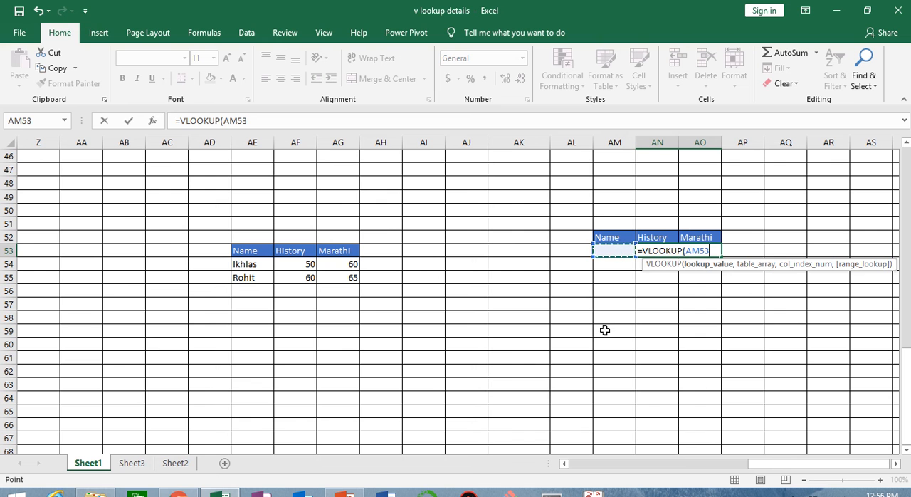
{"action": "type", "text": ","}
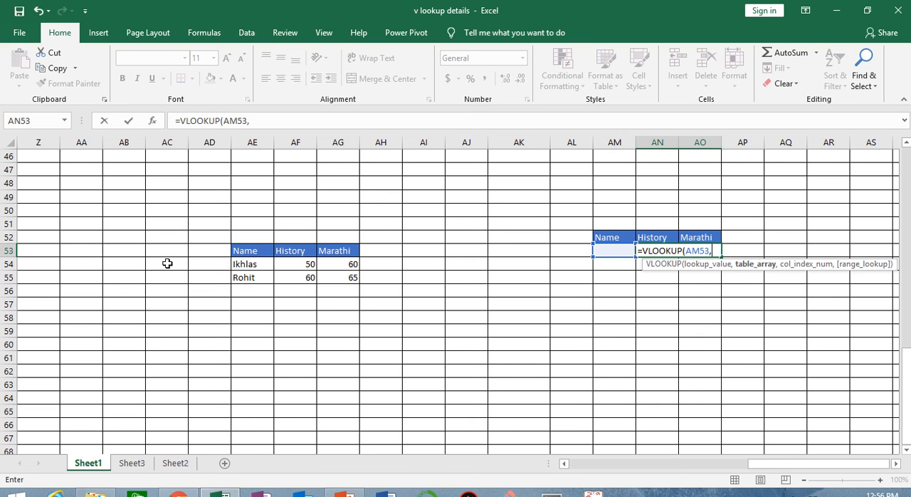
Try to complete the AN53:AO53 lookup with table array AE53:AG55, columns {2,3} and match type 0, entered as an ordinary formula.
{"action": "left_click_drag", "start_coordinate": [240, 249], "coordinate": [347, 277]}
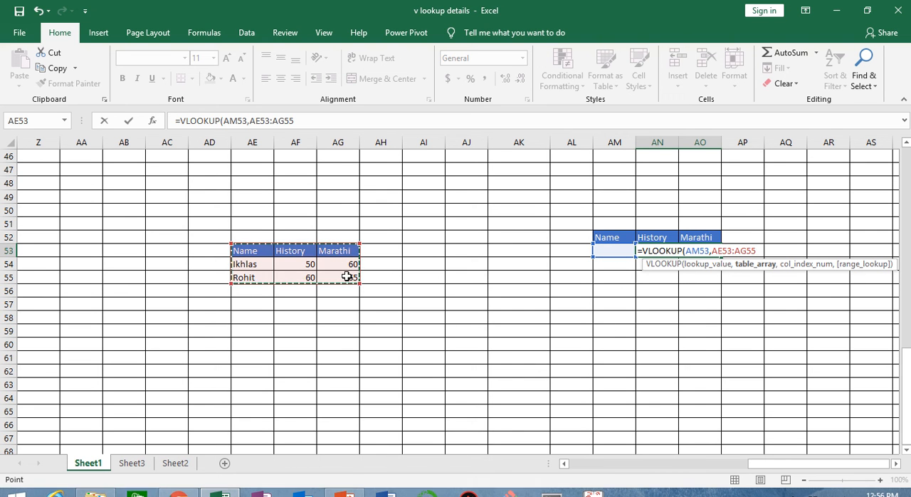
{"action": "type", "text": ",{2,3"}
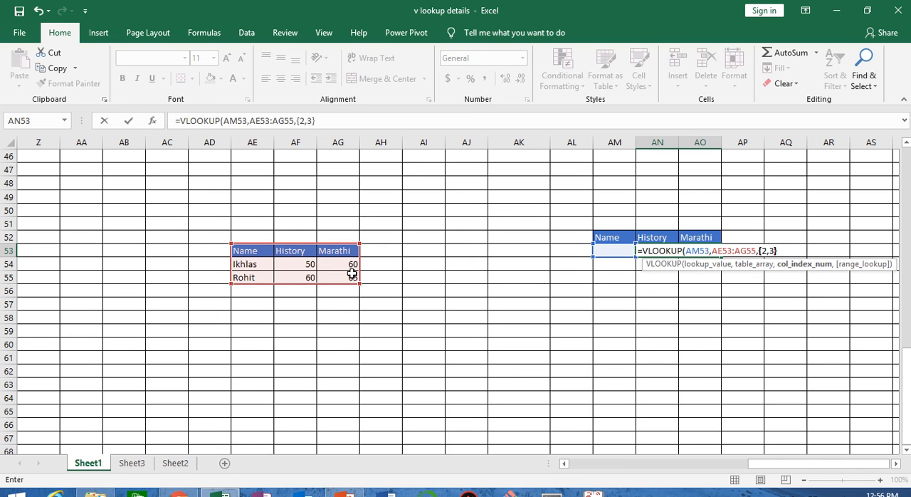
{"action": "type", "text": "},0"}
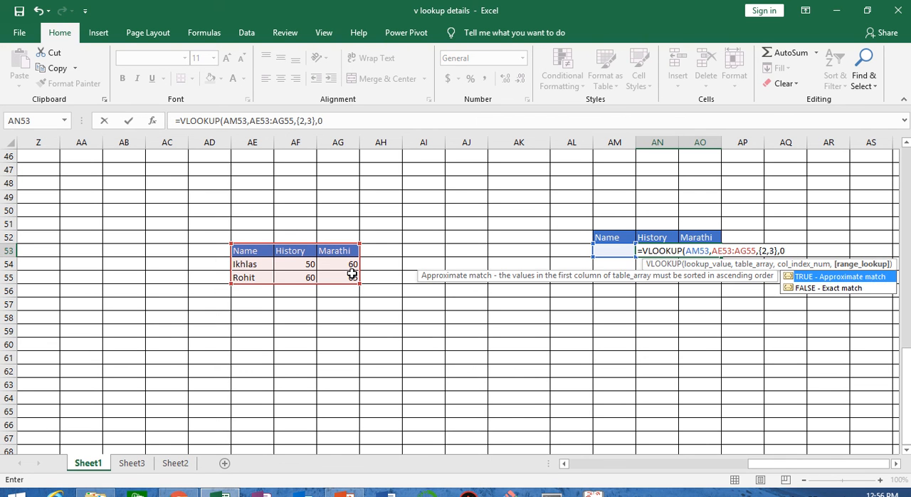
{"action": "type", "text": ")"}
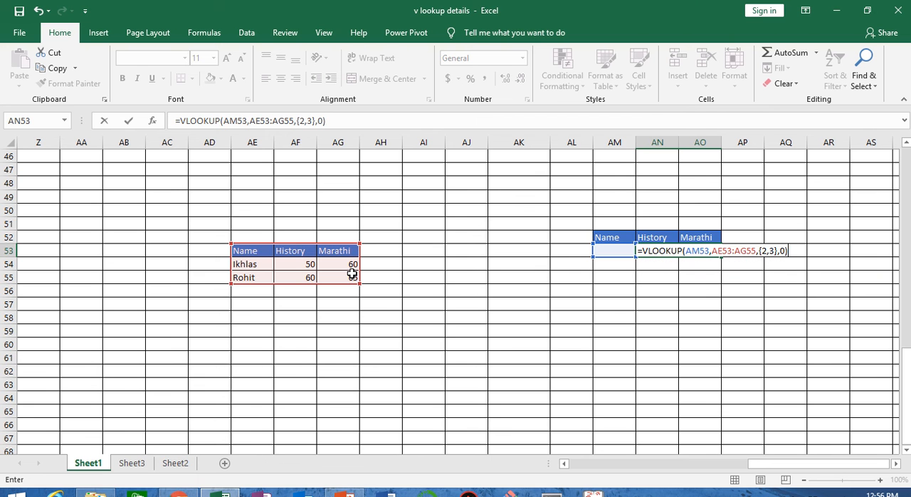
{"action": "key", "text": "Tab"}
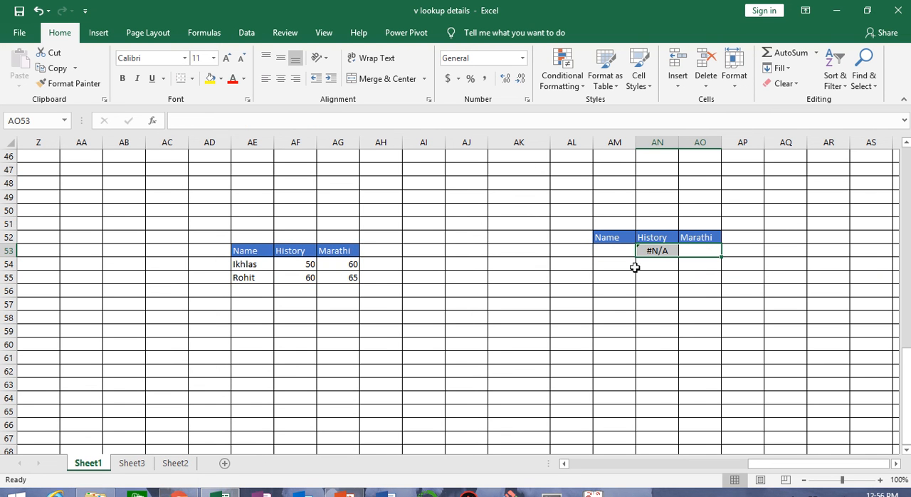
Reopen the formula in AN53, cancel the edit and clear AN53:AO53.
{"action": "double_click", "coordinate": [657, 251]}
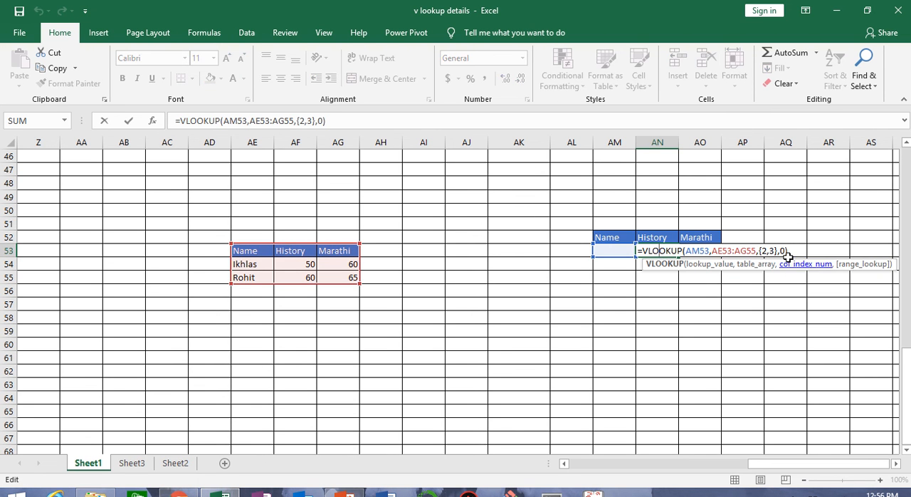
{"action": "key", "text": "Escape"}
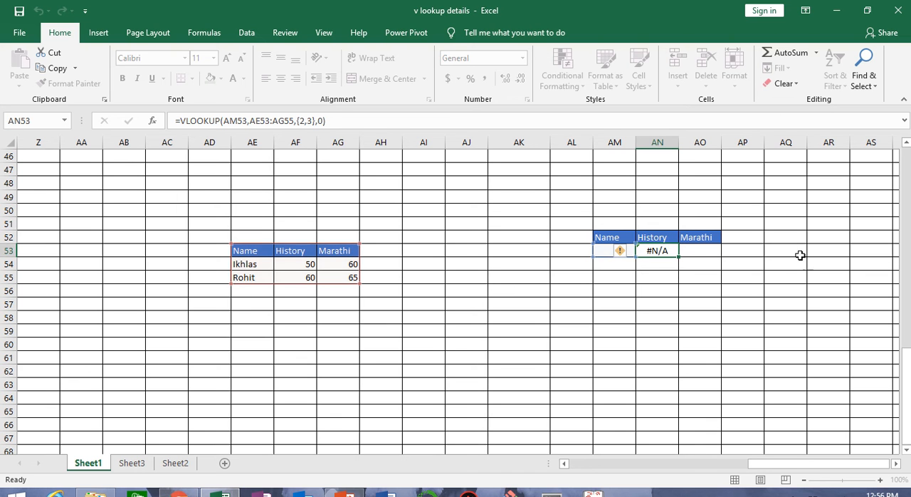
{"action": "left_click_drag", "start_coordinate": [667, 250], "coordinate": [701, 249]}
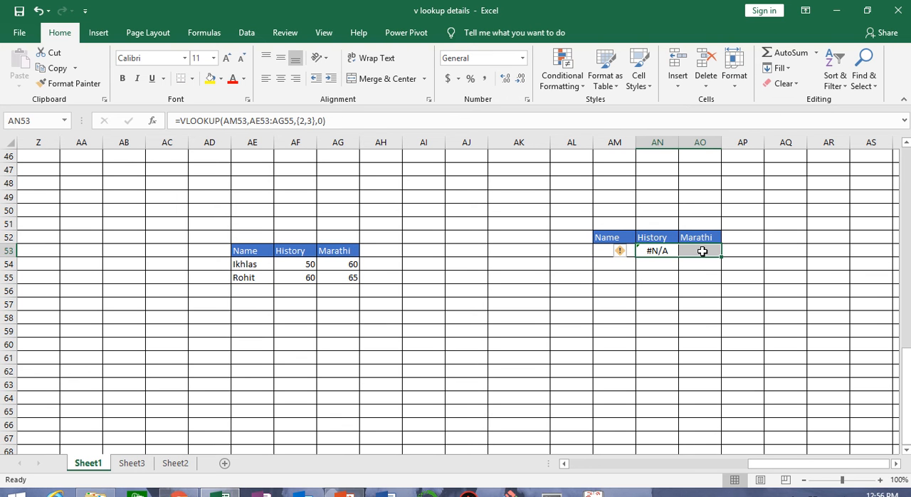
{"action": "left_click", "coordinate": [781, 83]}
{"action": "left_click", "coordinate": [804, 122]}
{"action": "left_click", "coordinate": [657, 288]}
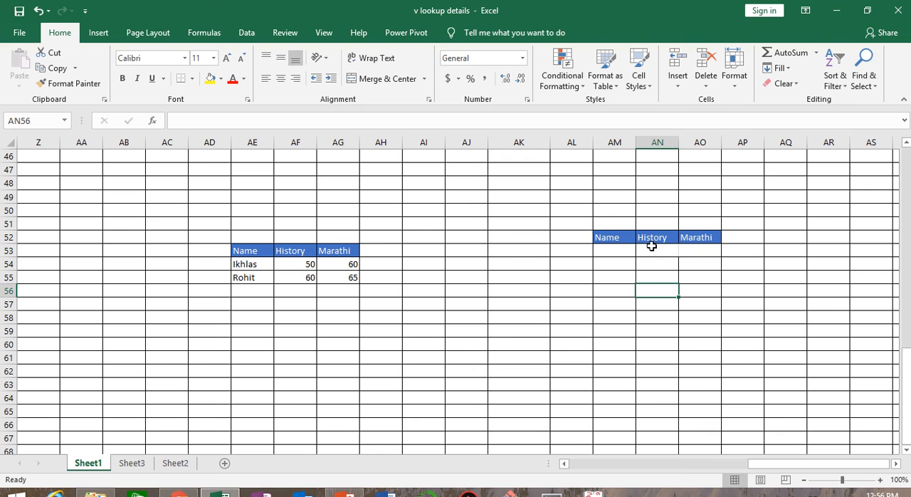
Start a VLOOKUP across AN53:AO53 with AM53 as the lookup value and AE53:AG55 as the table array.
{"action": "left_click_drag", "start_coordinate": [651, 247], "coordinate": [696, 249]}
{"action": "type", "text": "="}
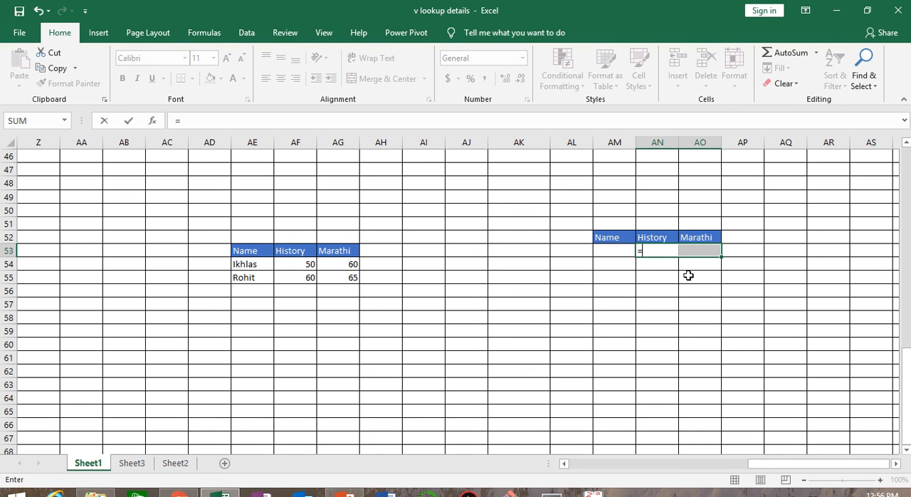
{"action": "type", "text": "vl"}
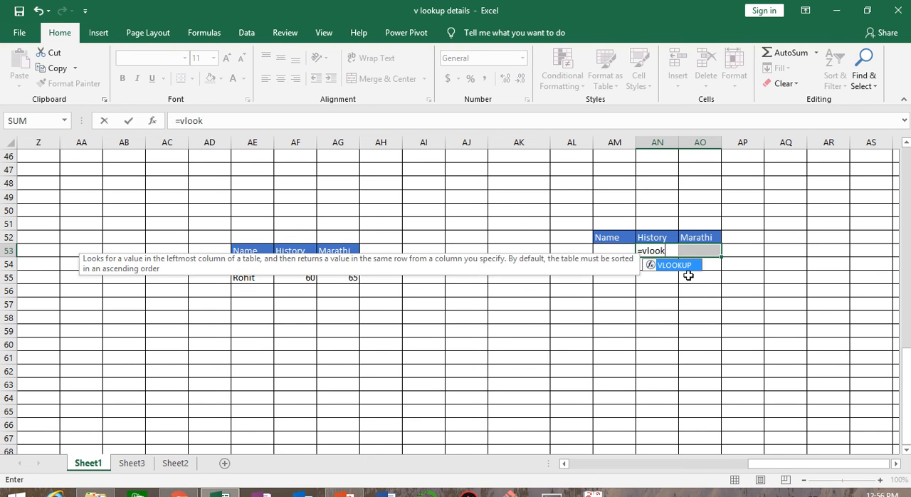
{"action": "type", "text": "ook"}
{"action": "key", "text": "Tab"}
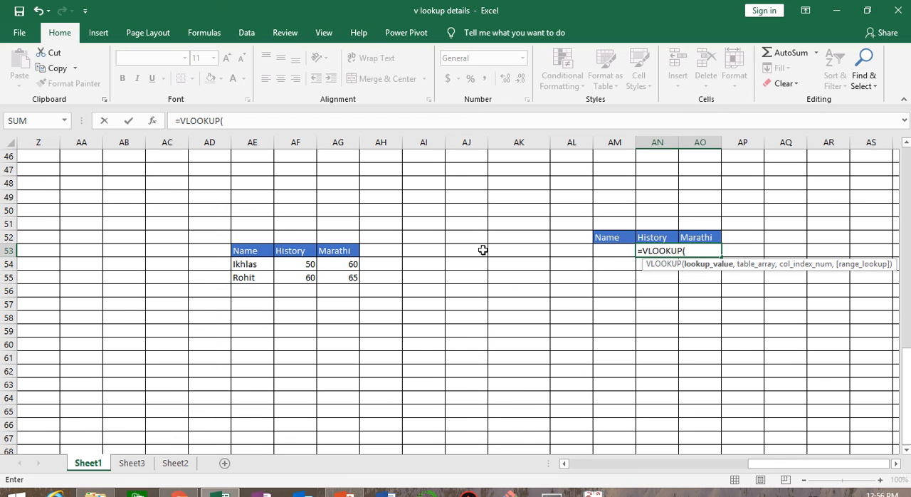
{"action": "left_click", "coordinate": [612, 254]}
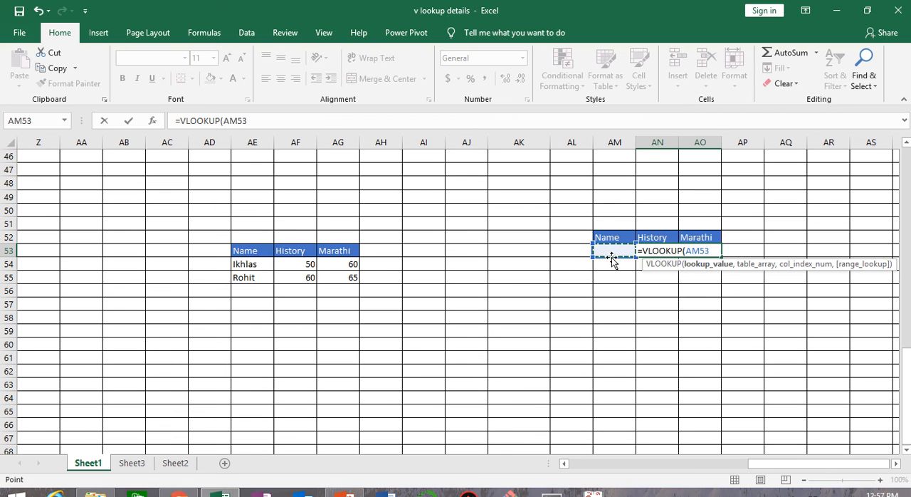
{"action": "type", "text": ","}
{"action": "left_click_drag", "start_coordinate": [247, 254], "coordinate": [354, 276]}
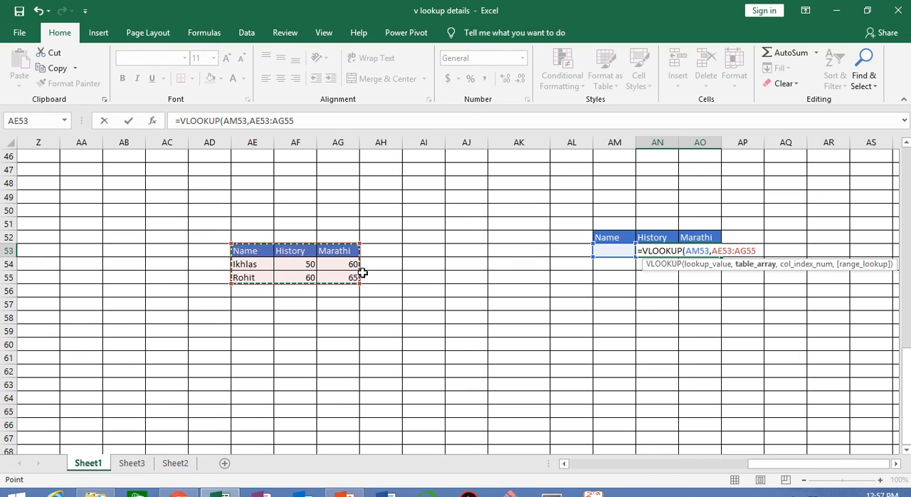
{"action": "type", "text": ","}
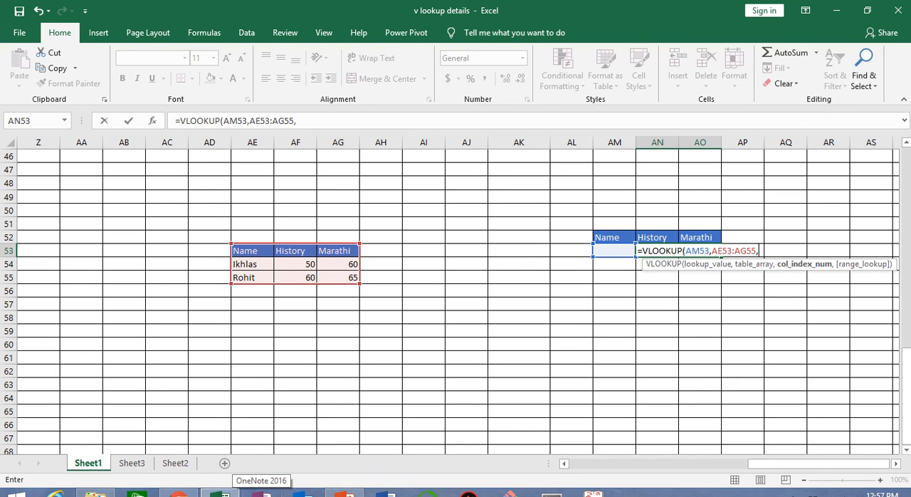
Complete the AN53:AO53 lookup with column indexes {2,3} and match type 0, entering it as an array formula.
{"action": "type", "text": "{2,"}
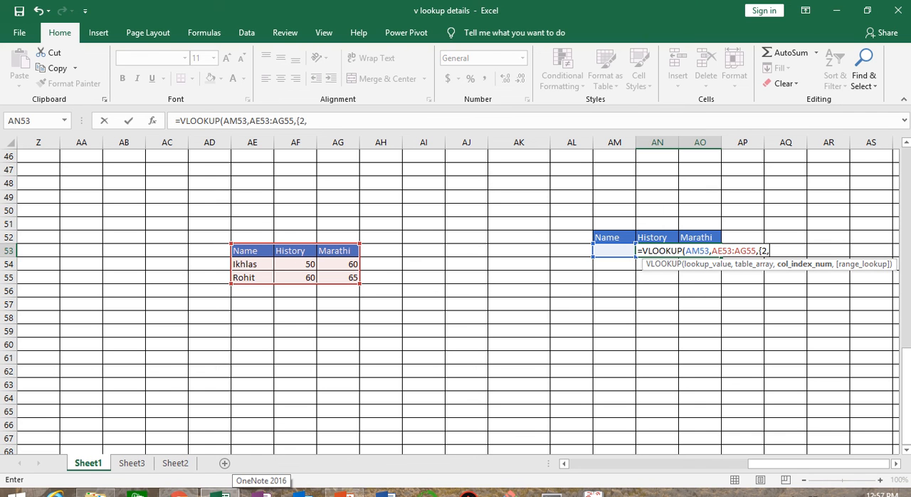
{"action": "type", "text": "3"}
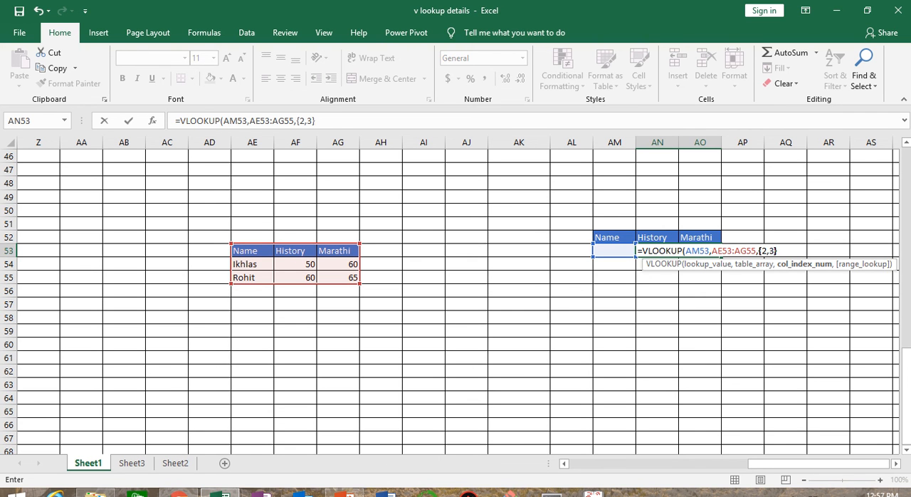
{"action": "type", "text": "},0"}
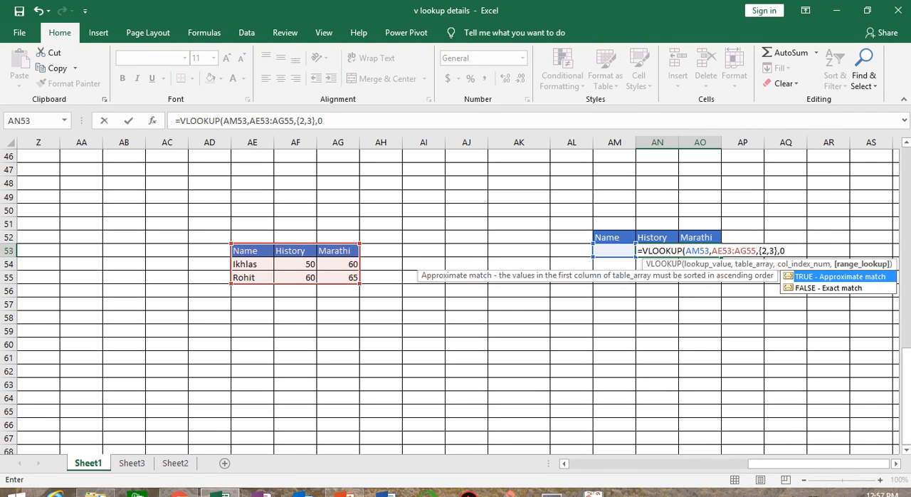
{"action": "type", "text": ")"}
{"action": "key", "text": "ctrl+shift+Return"}
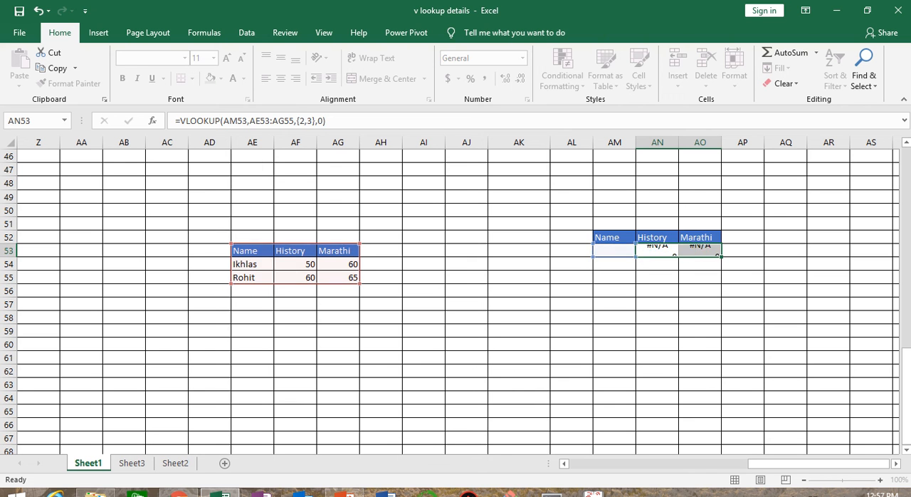
Test the array lookup by entering the first student's name in AM53, and inspect the formula in the History and Marathi result cells.
{"action": "left_click", "coordinate": [595, 256]}
{"action": "type", "text": "ikhlas"}
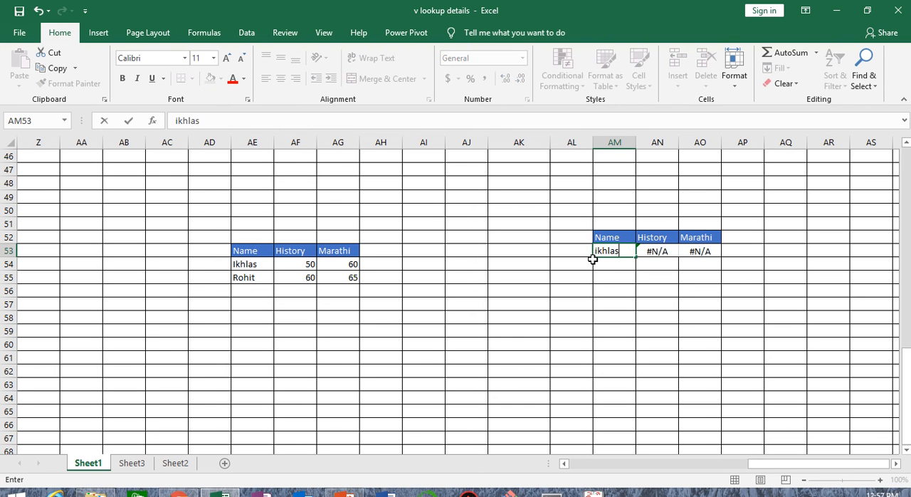
{"action": "key", "text": "Return"}
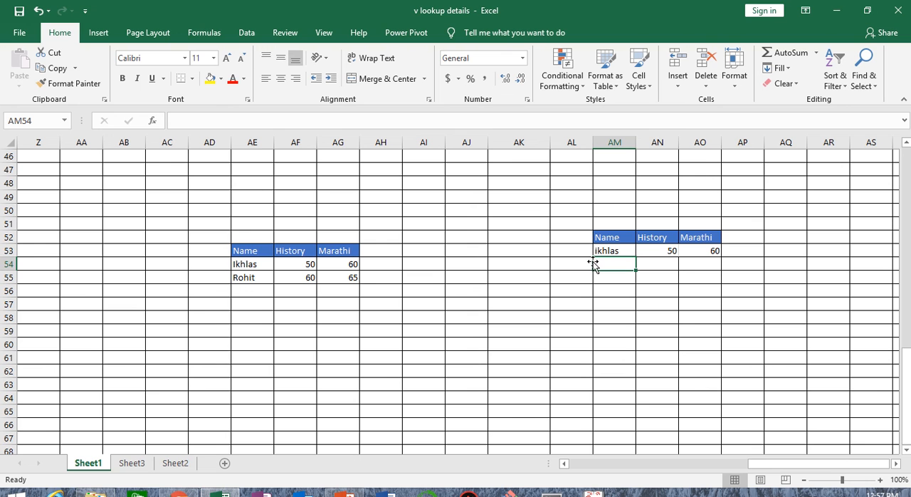
{"action": "left_click", "coordinate": [664, 252]}
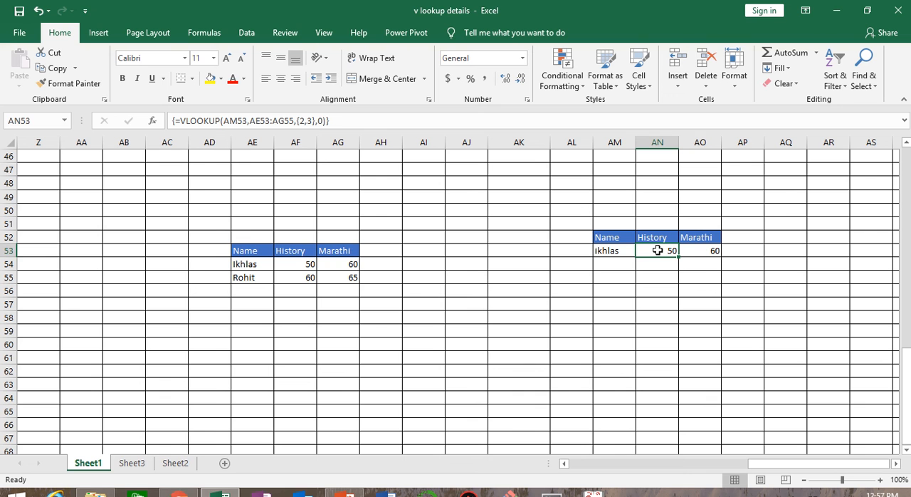
{"action": "left_click_drag", "start_coordinate": [659, 251], "coordinate": [695, 252]}
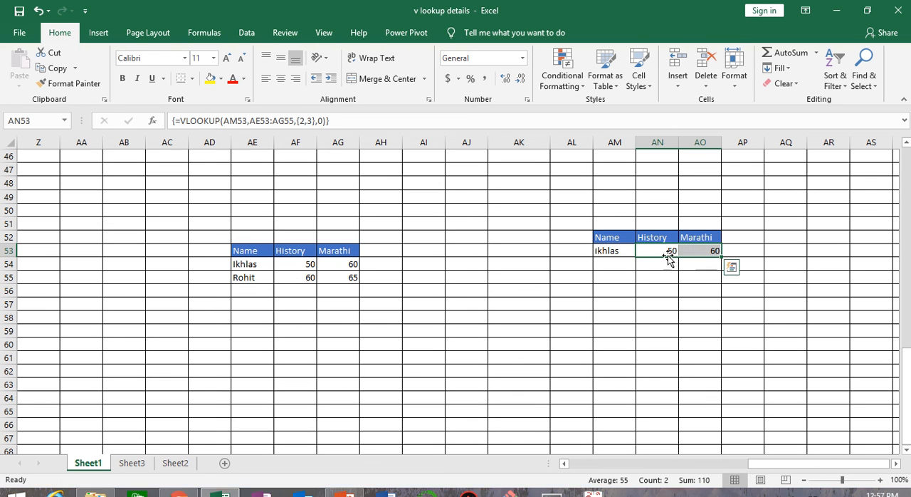
{"action": "left_click", "coordinate": [666, 251]}
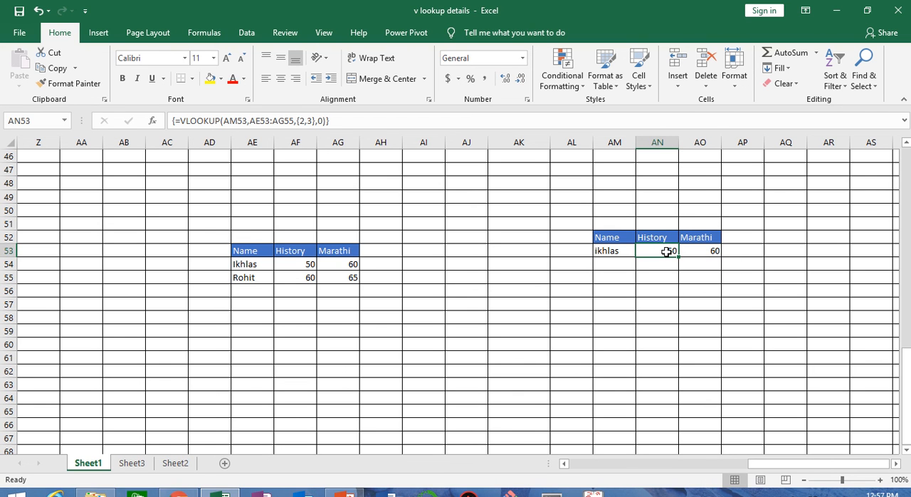
Add a third student in row 56 of the source data, with 100 for both History and Marathi.
{"action": "left_click", "coordinate": [253, 292]}
{"action": "type", "text": "v"}
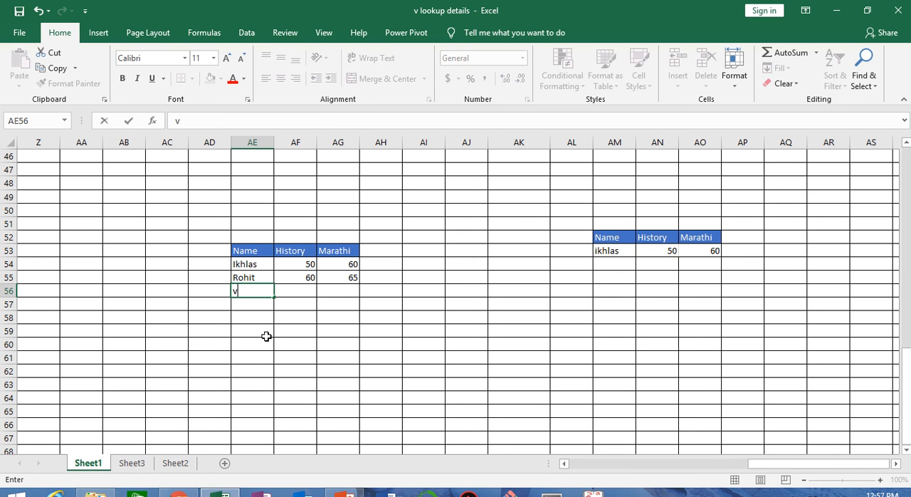
{"action": "type", "text": "ijay"}
{"action": "key", "text": "Tab"}
{"action": "type", "text": "100"}
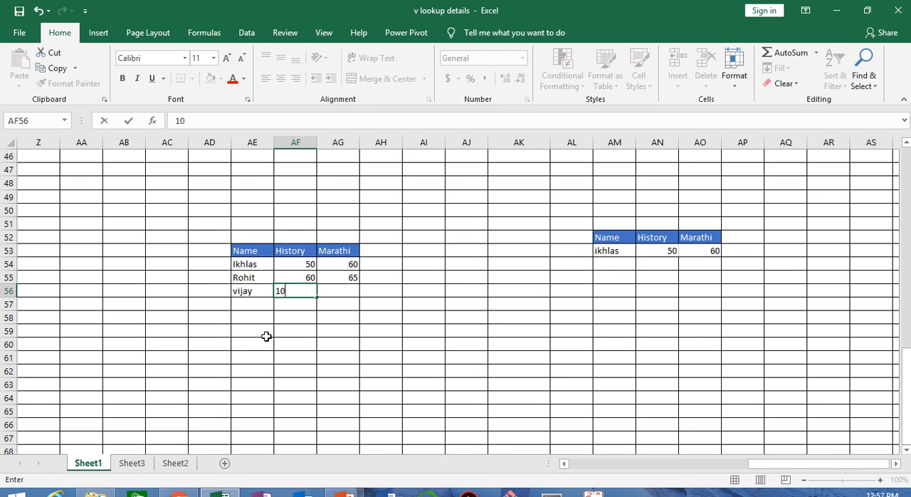
{"action": "key", "text": "Tab"}
{"action": "type", "text": "1"}
{"action": "key", "text": "Tab"}
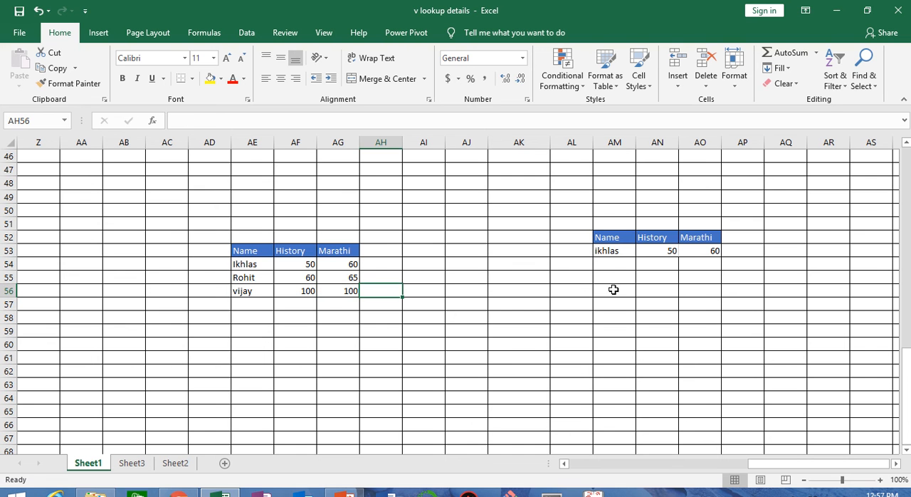
Test the lookup with the newly added student's name in AM53.
{"action": "left_click", "coordinate": [616, 254]}
{"action": "type", "text": "v"}
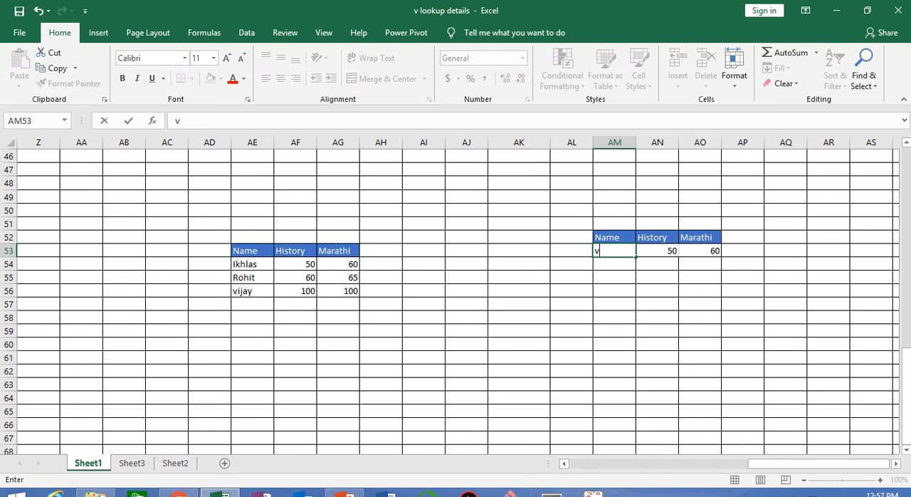
{"action": "type", "text": "ijay"}
{"action": "key", "text": "Return"}
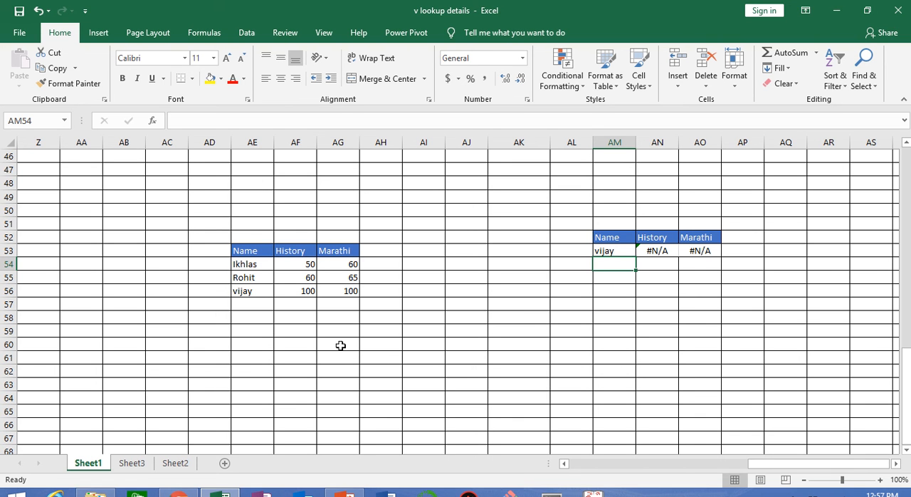
Clear the contents of the lookup row AM53:AP53.
{"action": "left_click", "coordinate": [623, 250]}
{"action": "left_click_drag", "start_coordinate": [623, 250], "coordinate": [741, 251]}
{"action": "left_click", "coordinate": [785, 83]}
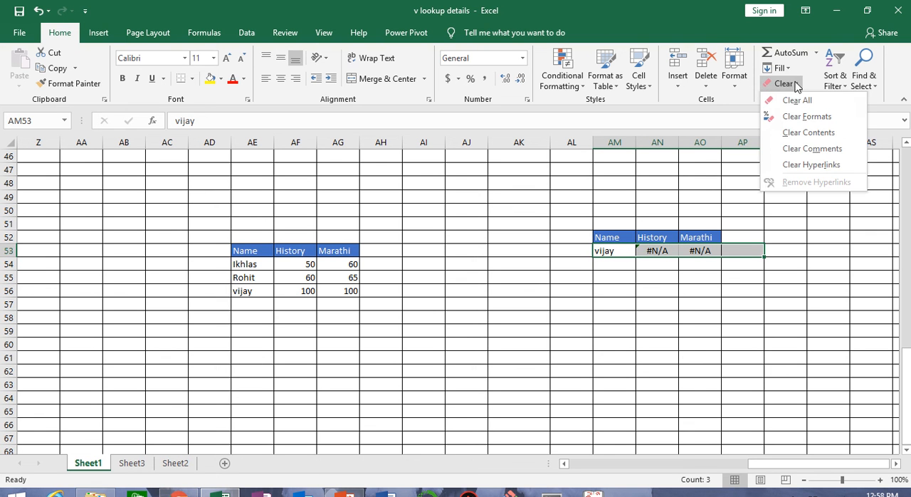
{"action": "left_click", "coordinate": [807, 133]}
{"action": "left_click", "coordinate": [680, 316]}
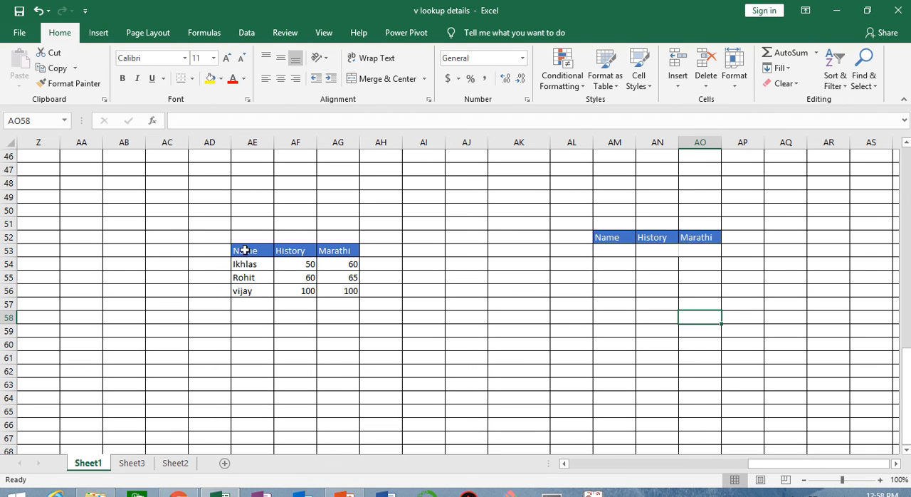
Convert the marks range AE53:AG56 into a table with headers.
{"action": "left_click_drag", "start_coordinate": [246, 251], "coordinate": [348, 299]}
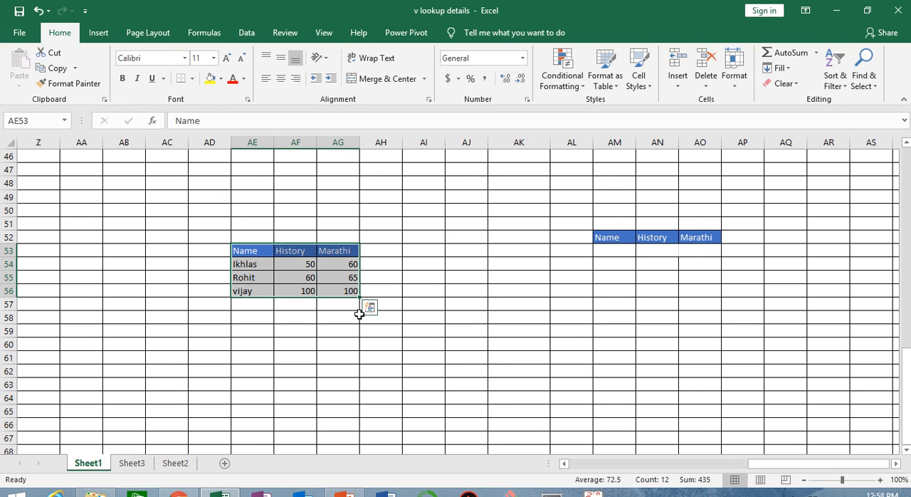
{"action": "left_click", "coordinate": [99, 36]}
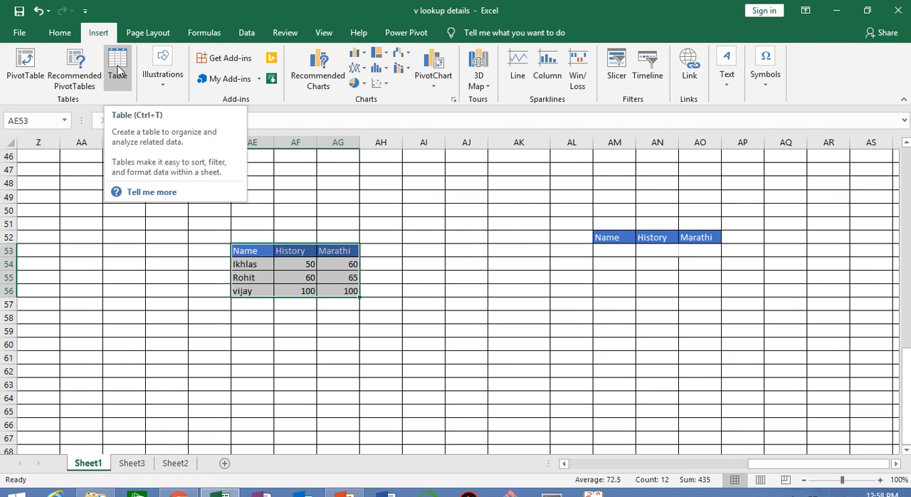
{"action": "left_click", "coordinate": [118, 69]}
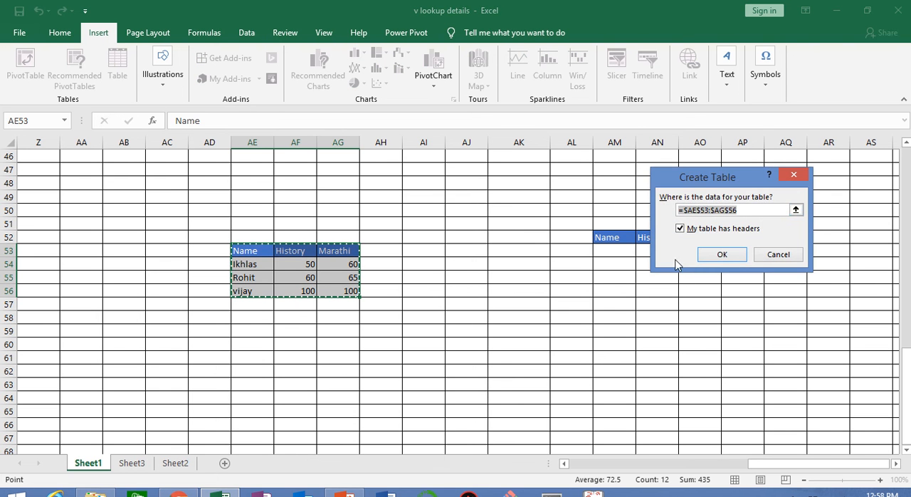
{"action": "left_click_drag", "start_coordinate": [703, 183], "coordinate": [431, 207]}
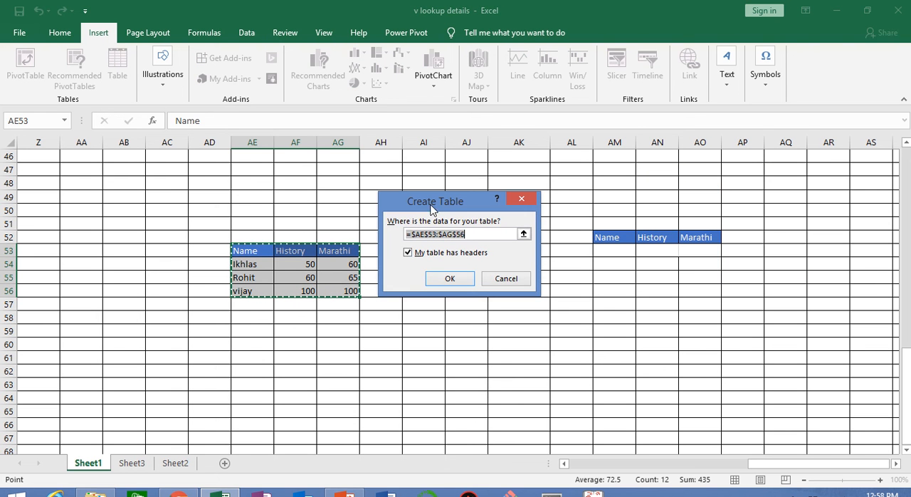
{"action": "left_click", "coordinate": [451, 279]}
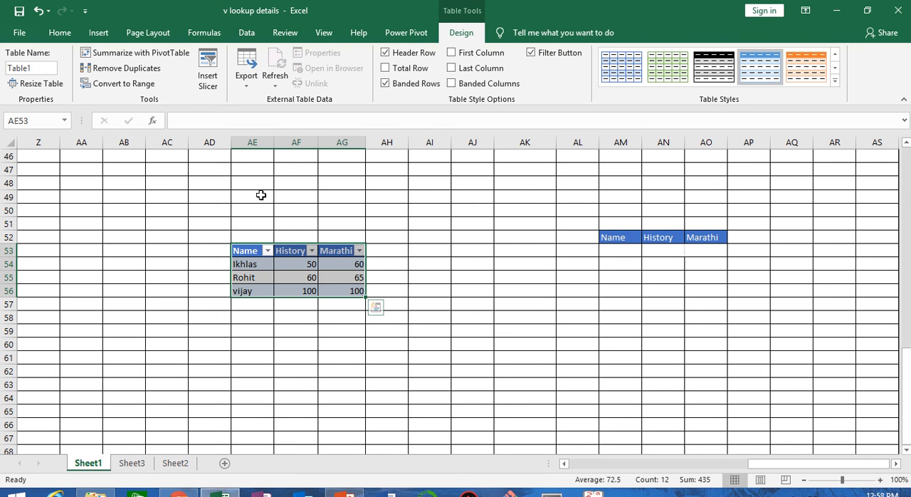
{"action": "mouse_move", "coordinate": [443, 7]}
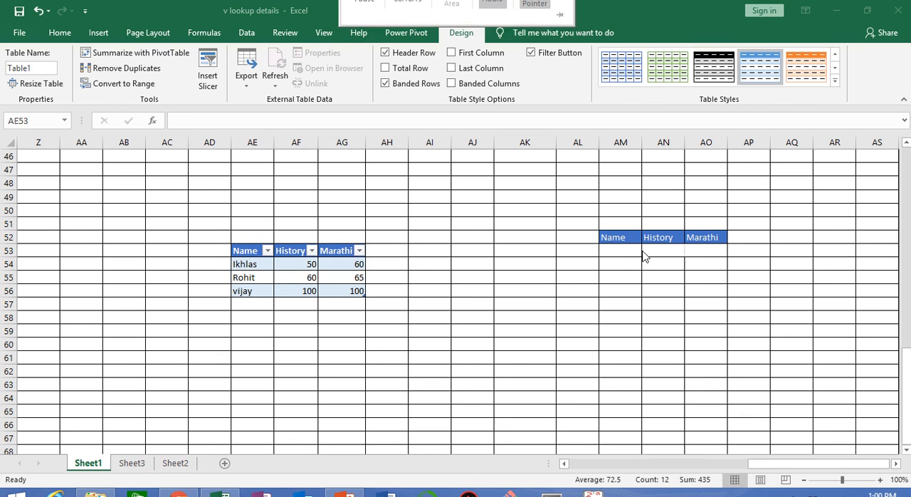
{"action": "key", "text": "F2"}
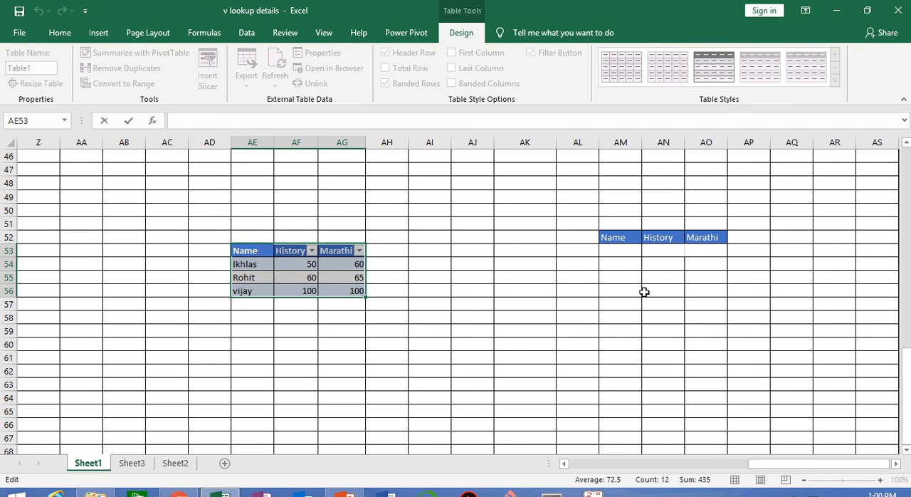
{"action": "key", "text": "Escape"}
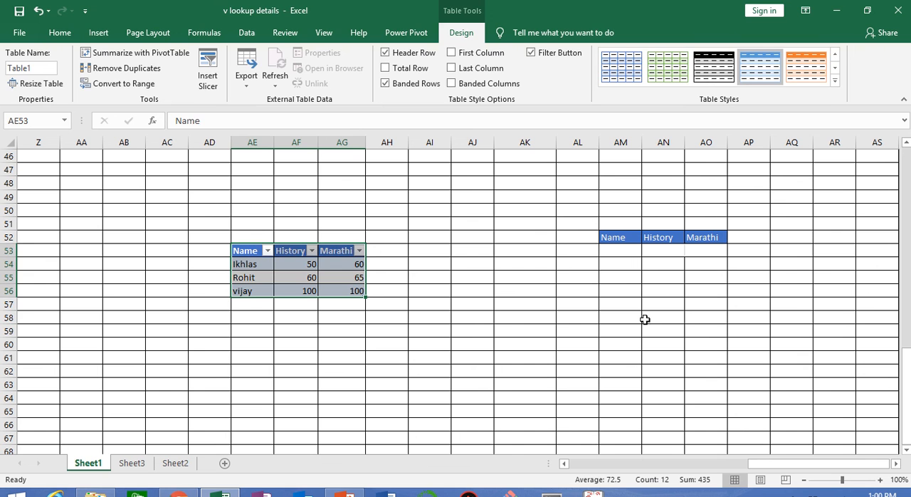
Try starting a VLOOKUP across AN53:AO53 with AM53 as the lookup value and AE53:AG56 as the table array.
{"action": "left_click", "coordinate": [625, 254]}
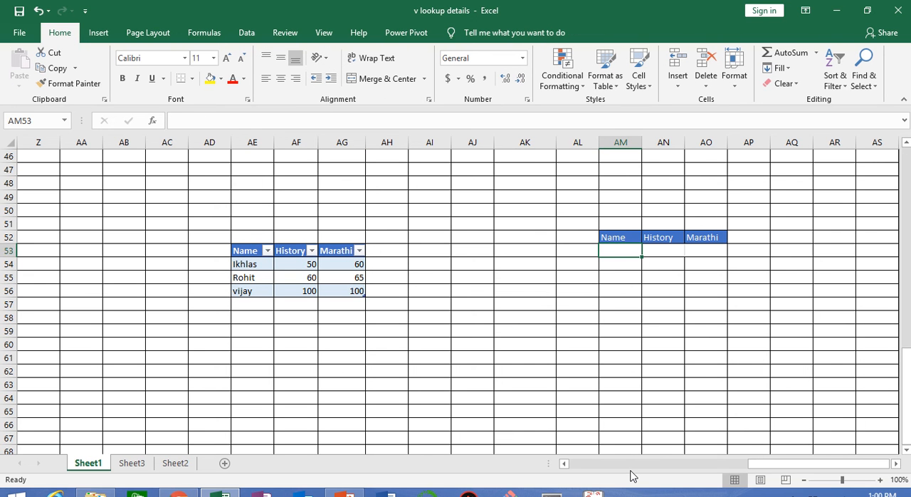
{"action": "key", "text": "Right"}
{"action": "key", "text": "shift+Right"}
{"action": "type", "text": "="}
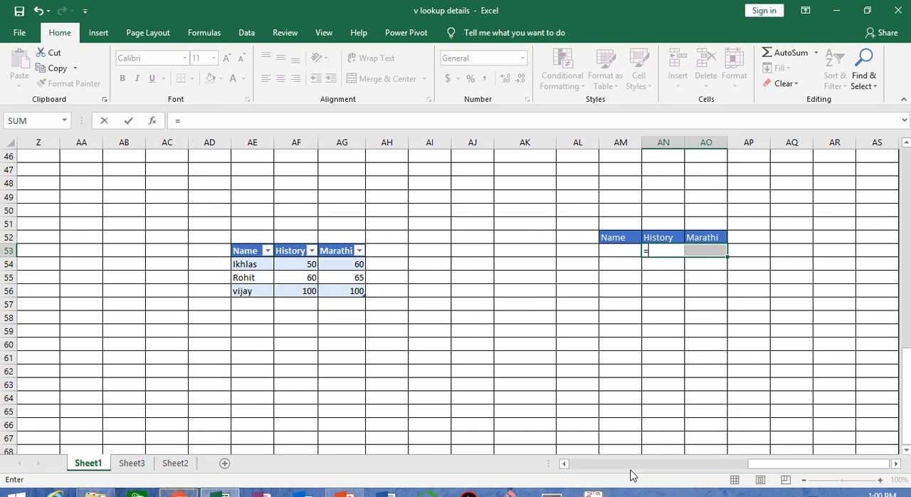
{"action": "type", "text": "vli"}
{"action": "key", "text": "BackSpace"}
{"action": "key", "text": "Tab"}
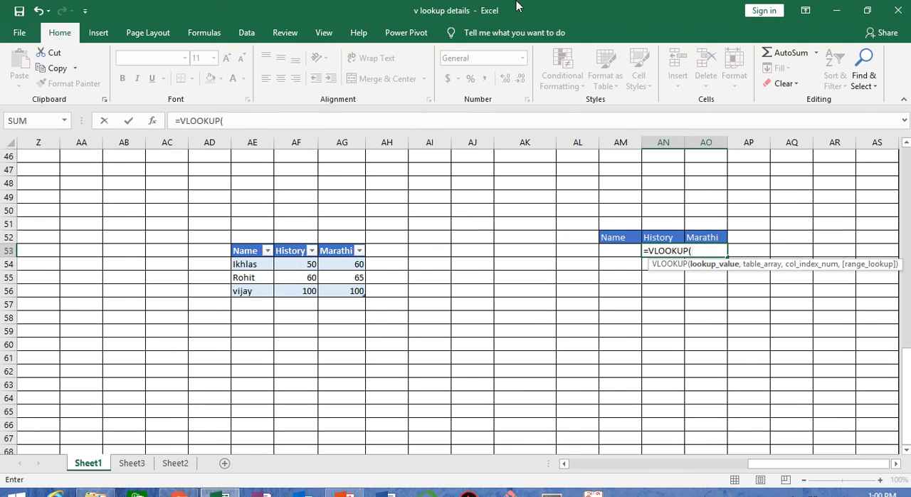
{"action": "left_click", "coordinate": [621, 250]}
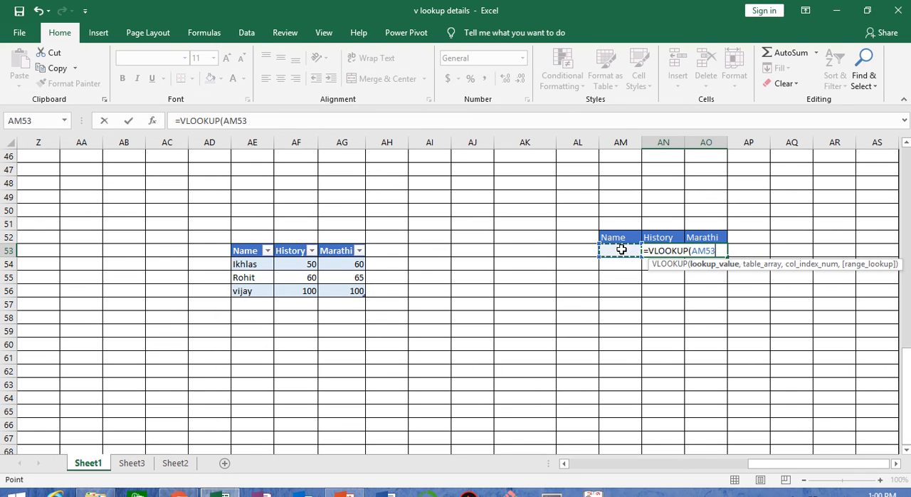
{"action": "type", "text": ","}
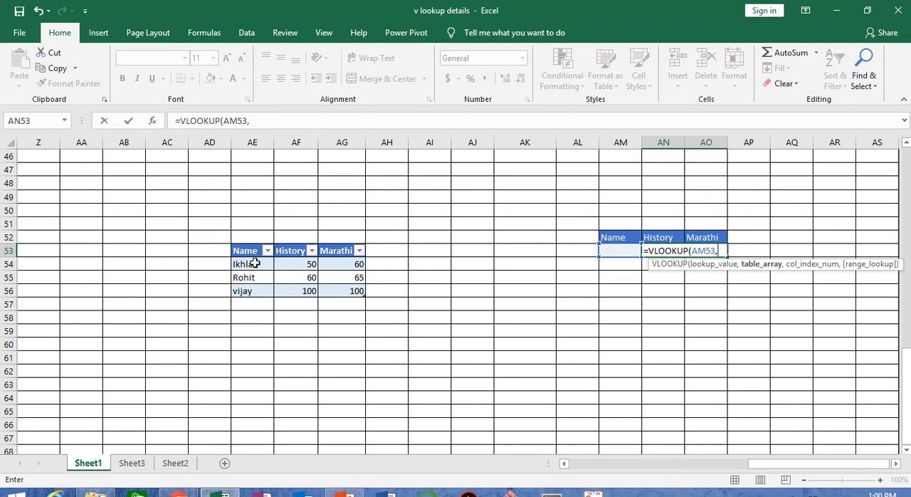
{"action": "left_click_drag", "start_coordinate": [255, 252], "coordinate": [338, 290]}
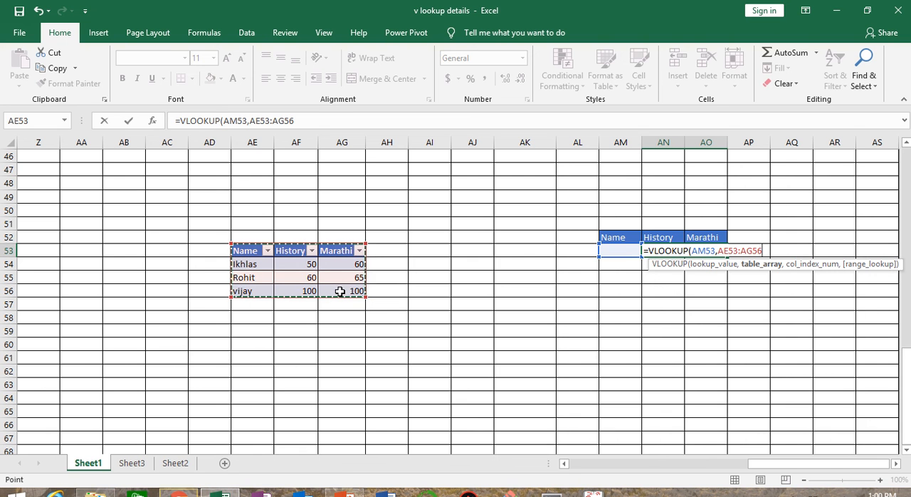
{"action": "type", "text": ",{2,3"}
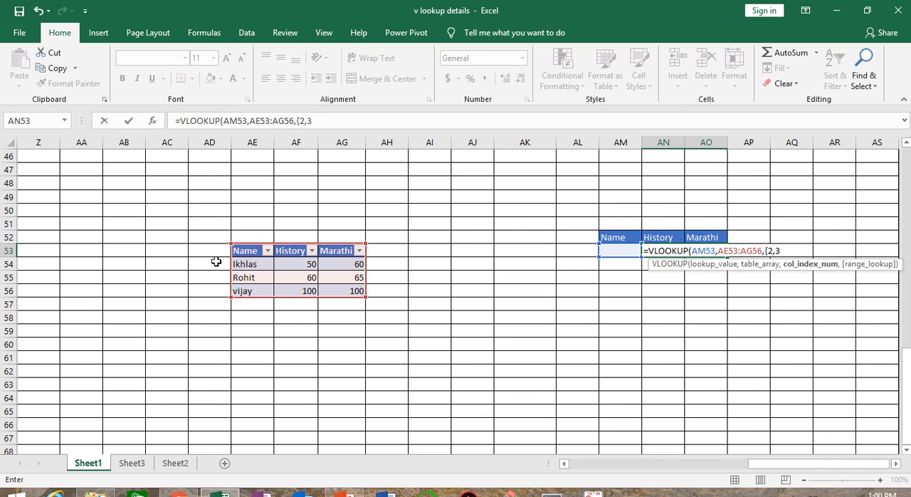
Complete the VLOOKUP with column indexes {2,3} and match type 0, entering it as an ordinary formula.
{"action": "type", "text": "},0"}
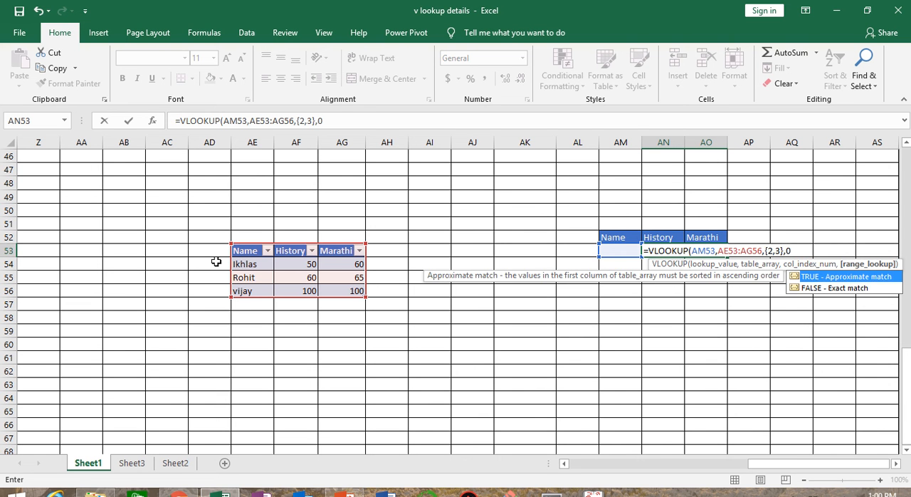
{"action": "type", "text": ")"}
{"action": "key", "text": "Return"}
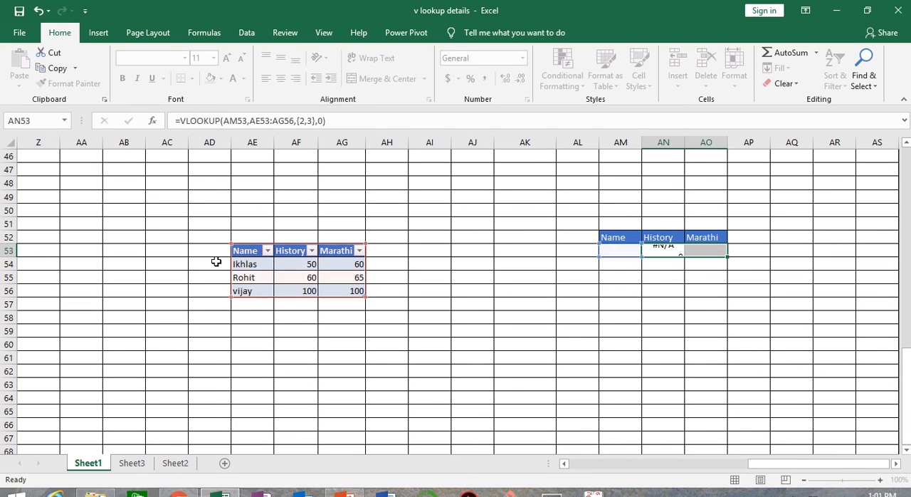
Clear everything from the History and Marathi result cells AN53:AO53.
{"action": "left_click", "coordinate": [682, 287]}
{"action": "left_click_drag", "start_coordinate": [661, 254], "coordinate": [701, 250]}
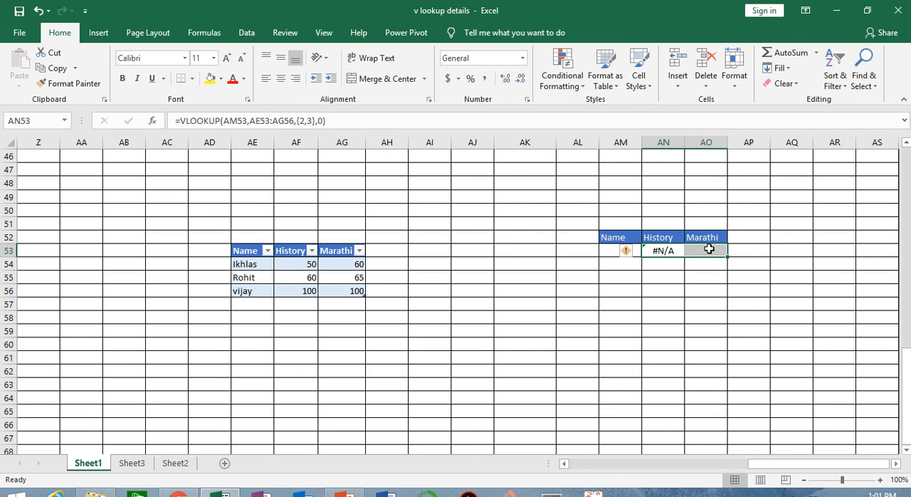
{"action": "left_click", "coordinate": [783, 83]}
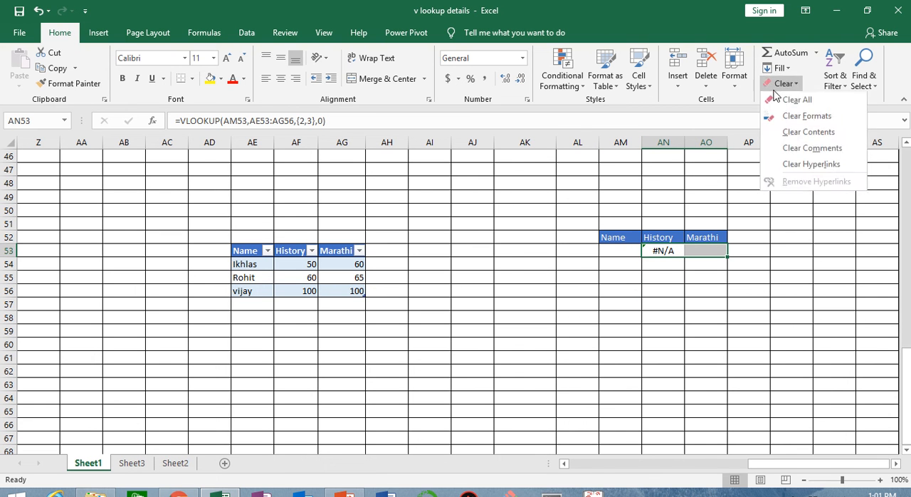
{"action": "left_click", "coordinate": [786, 96]}
Begin a VLOOKUP across AN53:AO53 using lookup value AM53 and the full marks table AE53:AG56 as its table array.
{"action": "type", "text": "=vlo"}
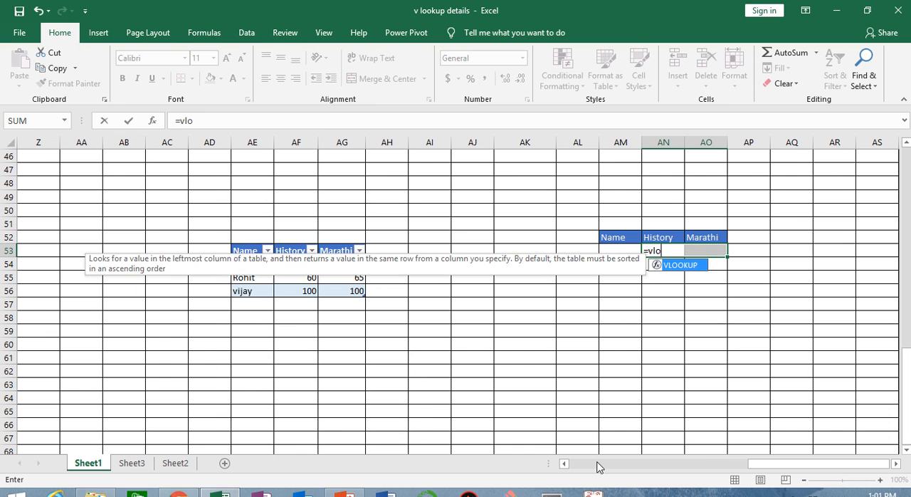
{"action": "key", "text": "Tab"}
{"action": "key", "text": "Left"}
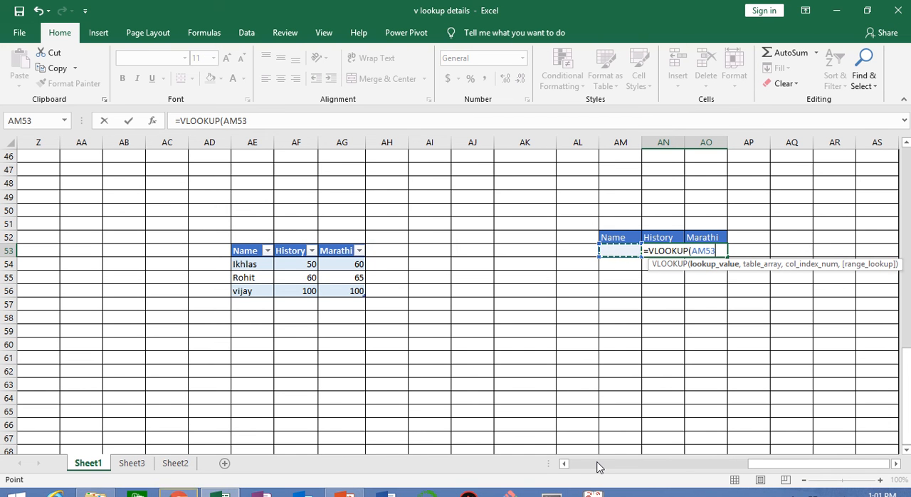
{"action": "type", "text": ","}
{"action": "key", "text": "Left"}
{"action": "key", "text": "Left"}
{"action": "key", "text": "Left"}
{"action": "key", "text": "Left"}
{"action": "key", "text": "Left"}
{"action": "key", "text": "Left"}
{"action": "key", "text": "Left"}
{"action": "key", "text": "Left"}
{"action": "key", "text": "Left"}
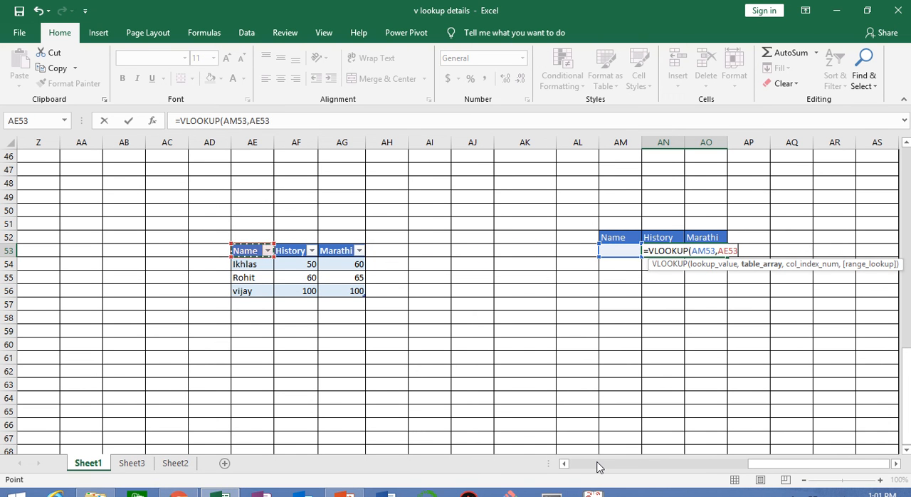
{"action": "key", "text": "shift+Down"}
{"action": "key", "text": "shift+Down"}
{"action": "key", "text": "shift+Down"}
{"action": "key", "text": "shift+Right"}
{"action": "key", "text": "shift+Right"}
{"action": "type", "text": ","}
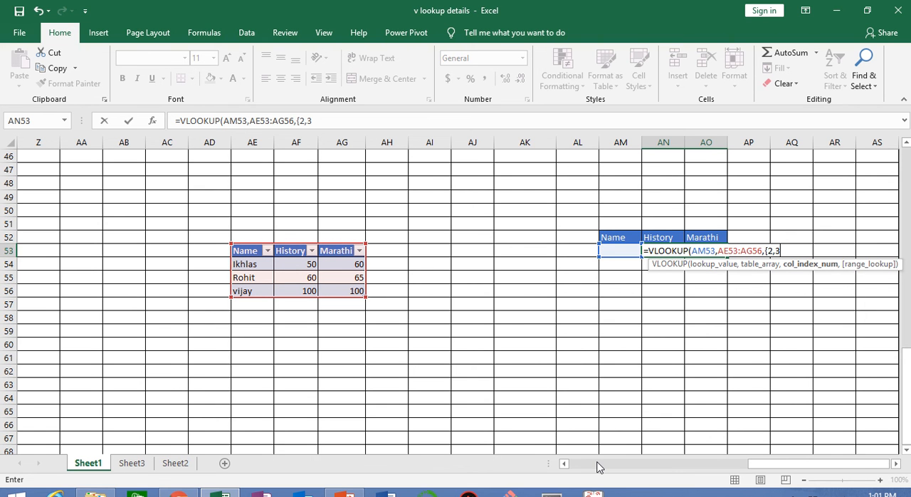
{"action": "type", "text": "{2,3},"}
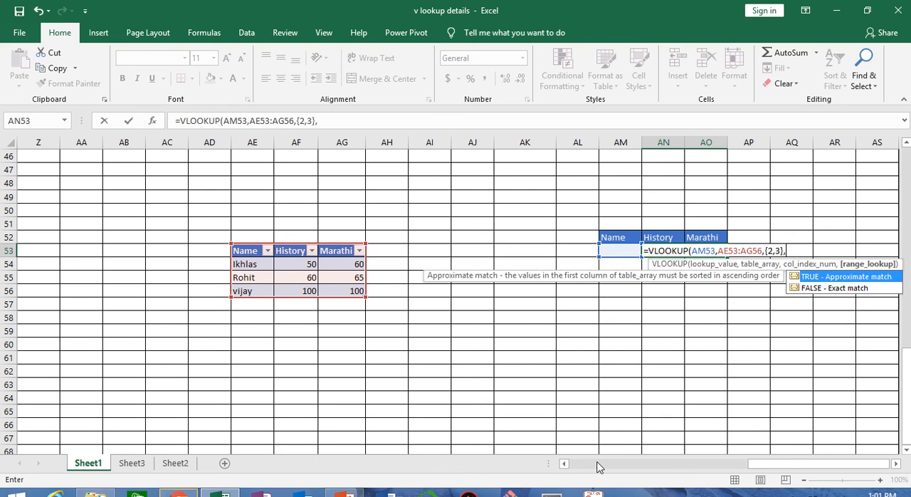
{"action": "type", "text": "0)"}
Finish the VLOOKUP with column indexes {2,3} and exact match 0, entering it as an array formula in AN53:AO53.
{"action": "key", "text": "ctrl+shift+Return"}
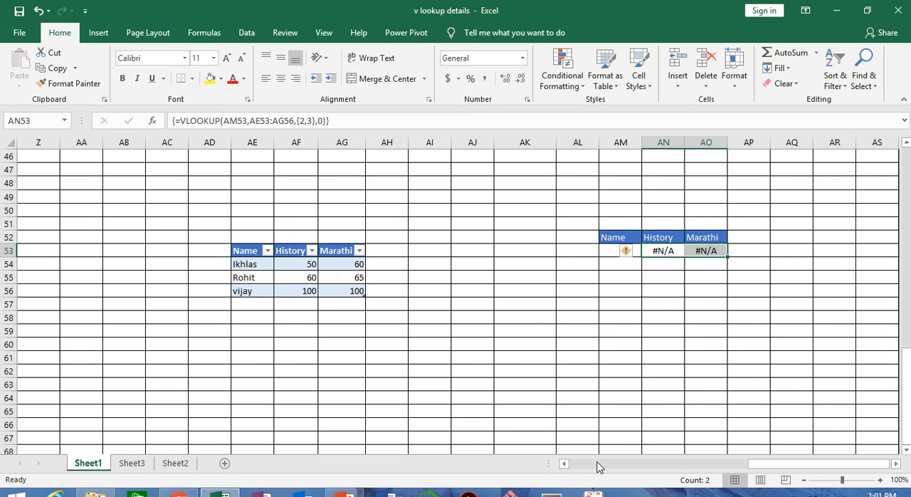
Test the array lookup by entering the third student's name in AM53.
{"action": "left_click", "coordinate": [606, 251]}
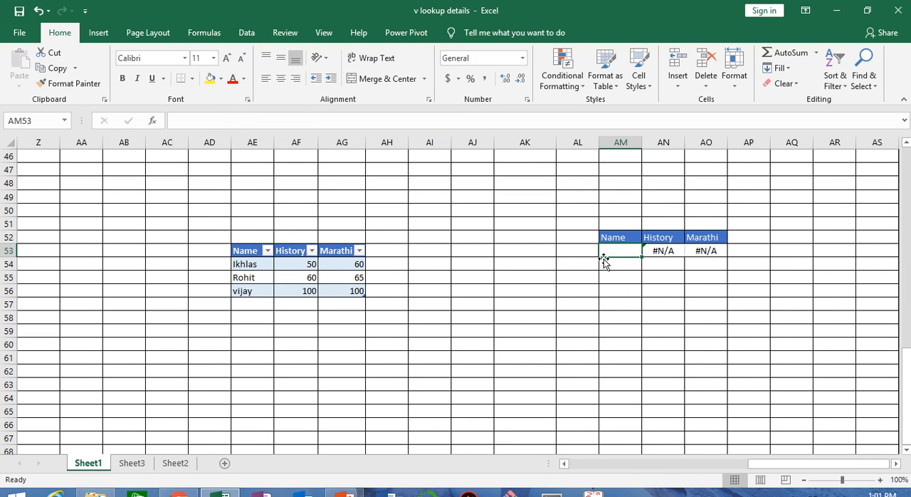
{"action": "type", "text": "v"}
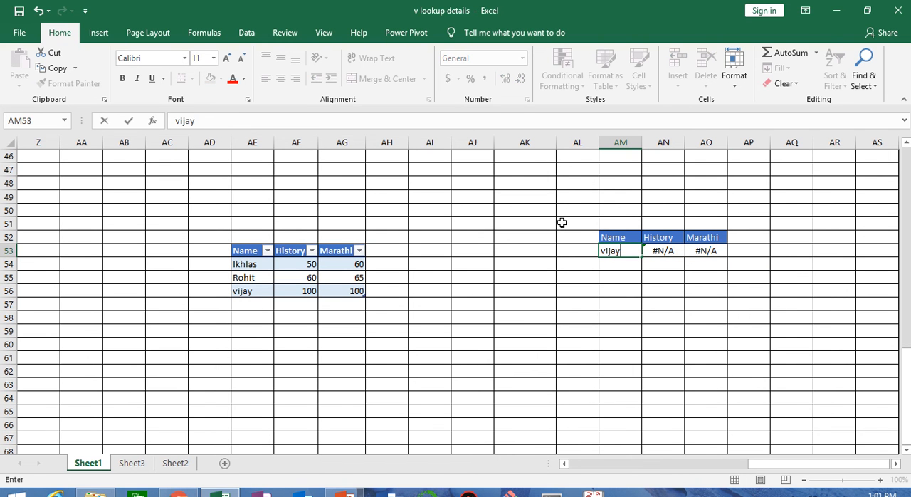
{"action": "type", "text": "ijay"}
{"action": "key", "text": "Return"}
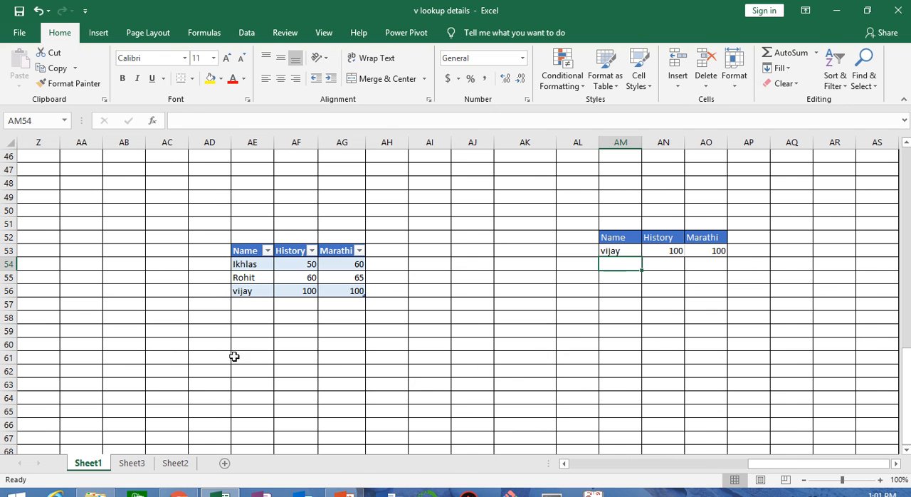
Add a fourth student in row 57 of the marks table with 50 for History and 75 for Marathi, plus a blank row below.
{"action": "left_click", "coordinate": [259, 306]}
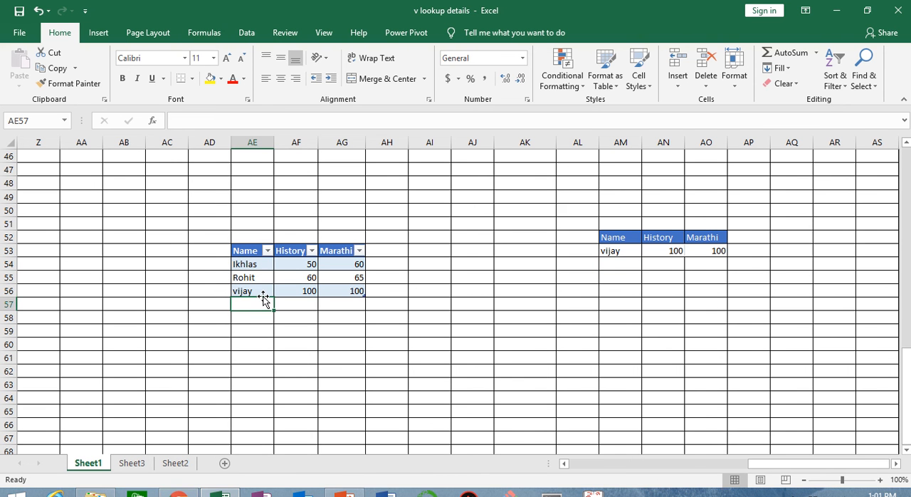
{"action": "type", "text": "mahesh"}
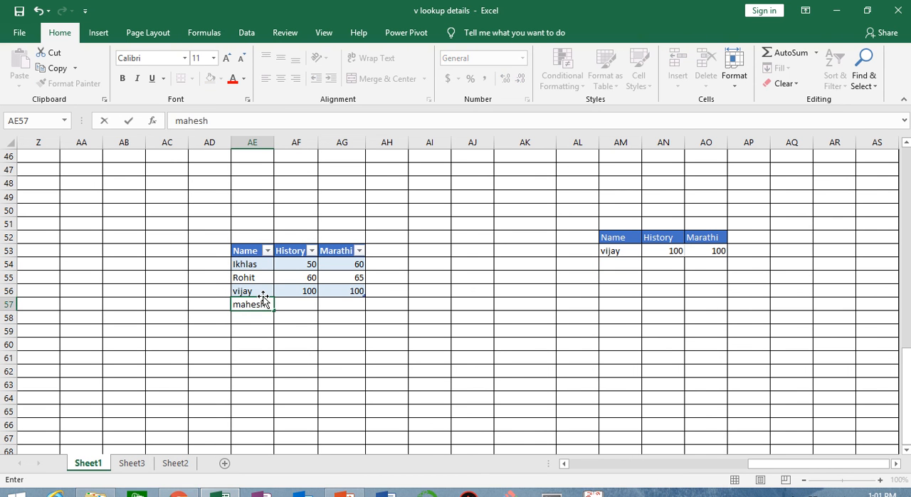
{"action": "key", "text": "Tab"}
{"action": "type", "text": "50"}
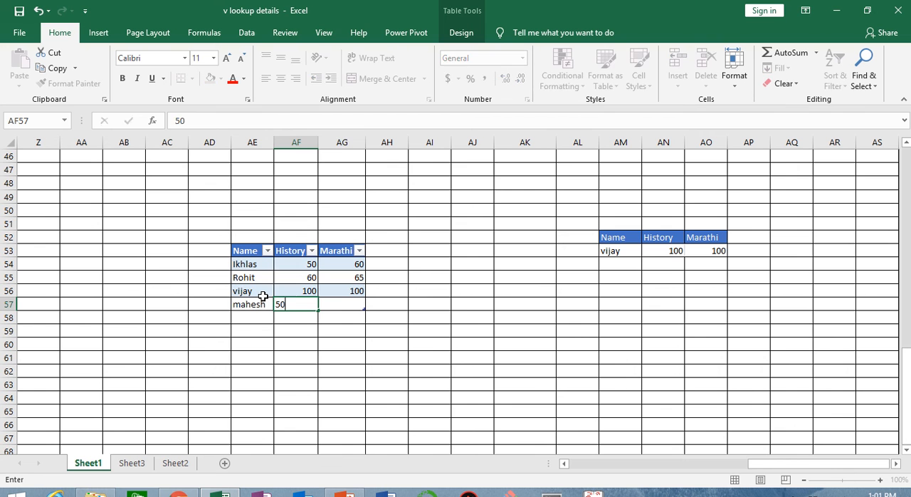
{"action": "key", "text": "Tab"}
{"action": "type", "text": "75"}
{"action": "key", "text": "Tab"}
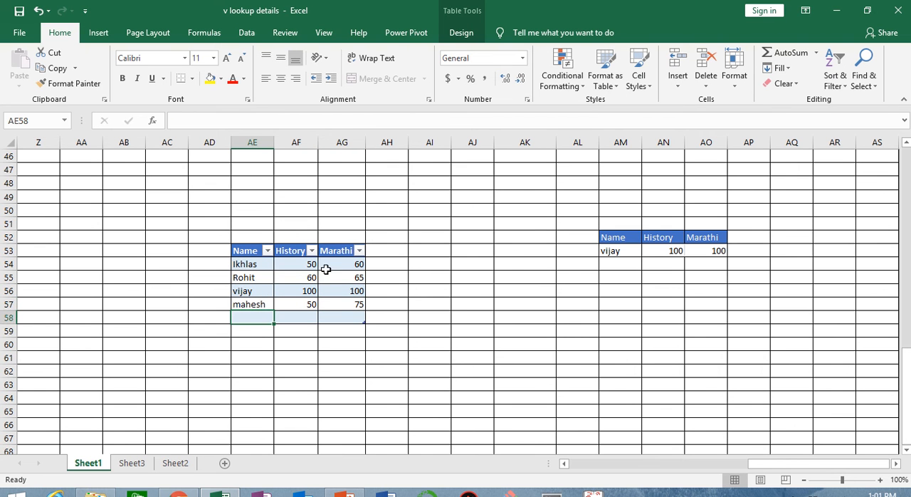
Look up the fourth student's marks by entering that name in AM53.
{"action": "left_click", "coordinate": [610, 254]}
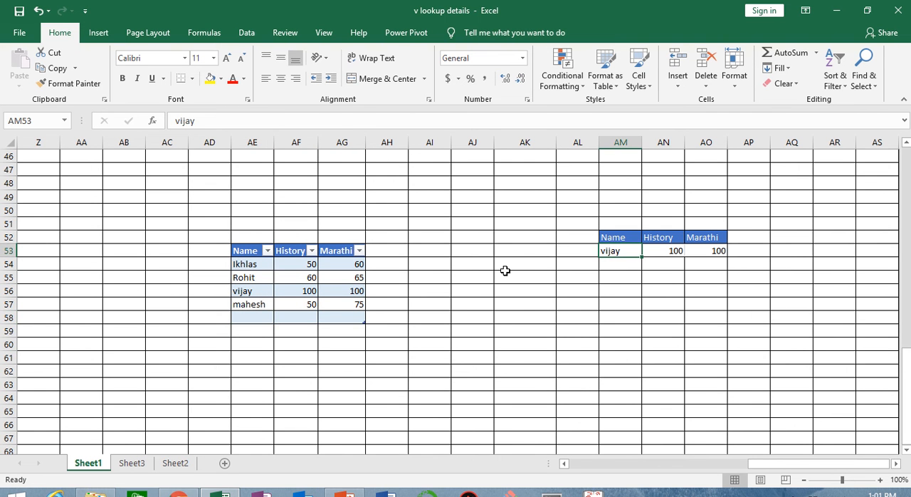
{"action": "type", "text": "mahesh"}
{"action": "key", "text": "Return"}
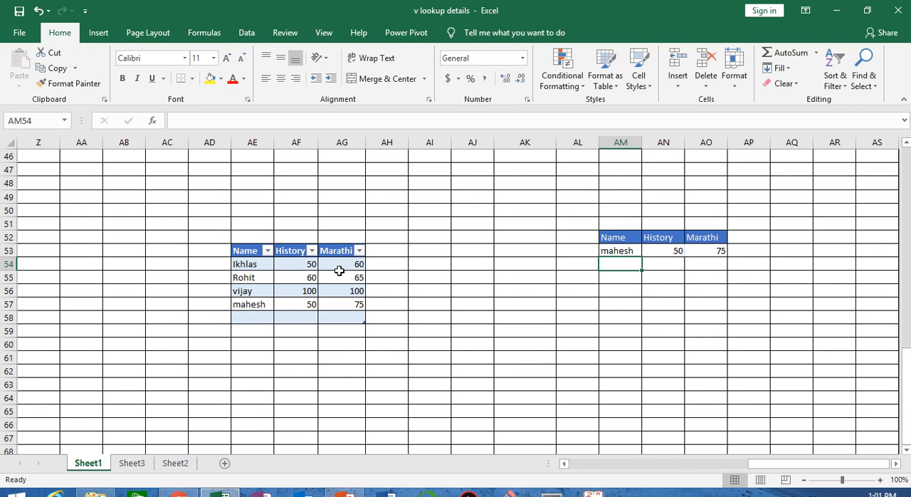
Examine the "VLOOKUP FROM MULTIPLE TABLE" section and its separate source tables of student marks.
{"action": "left_click", "coordinate": [98, 32]}
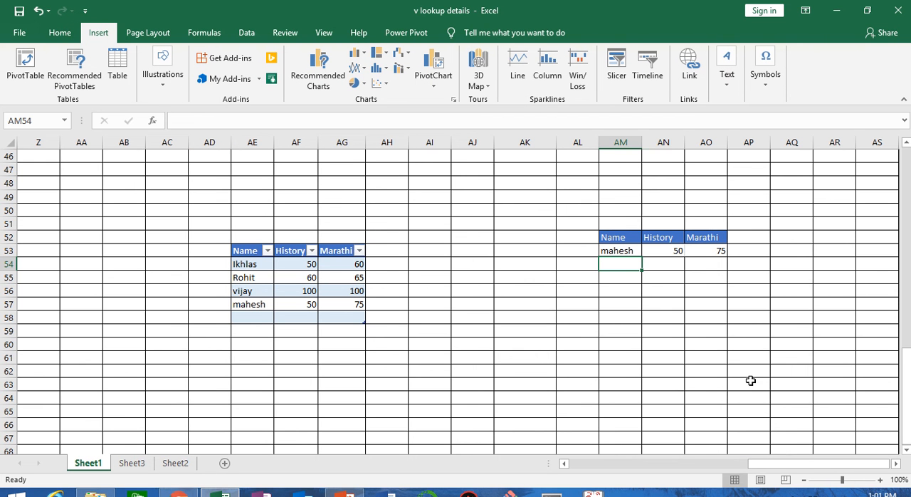
{"action": "scroll", "coordinate": [750, 374], "scroll_direction": "up", "scroll_amount": 4}
{"action": "scroll", "coordinate": [750, 377], "scroll_direction": "up", "scroll_amount": 1}
{"action": "scroll", "coordinate": [228, 434], "scroll_direction": "down", "scroll_amount": 1}
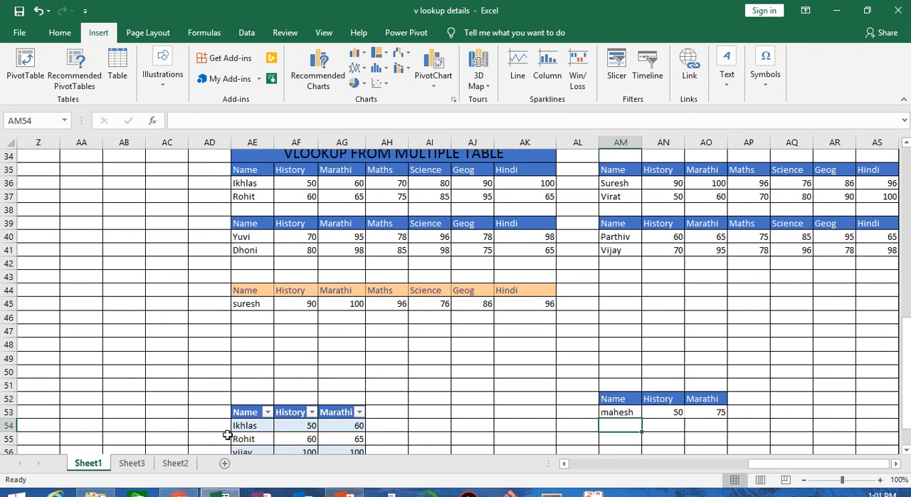
{"action": "left_click_drag", "start_coordinate": [196, 360], "coordinate": [742, 432]}
{"action": "left_click", "coordinate": [534, 332]}
{"action": "scroll", "coordinate": [534, 340], "scroll_direction": "up", "scroll_amount": 2}
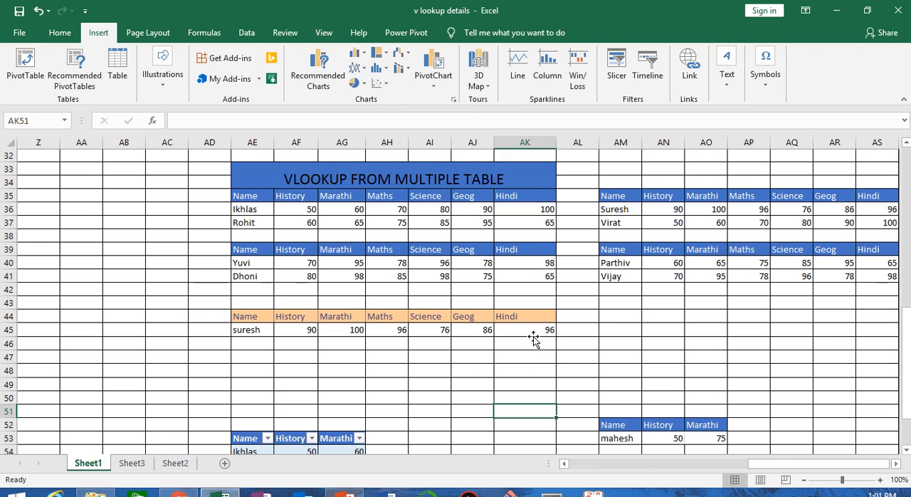
{"action": "left_click", "coordinate": [896, 464]}
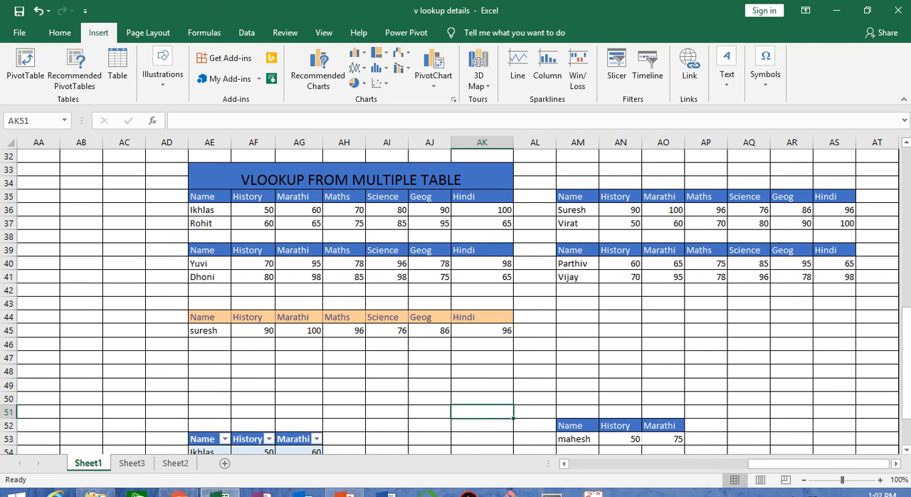
{"action": "mouse_move", "coordinate": [221, 493]}
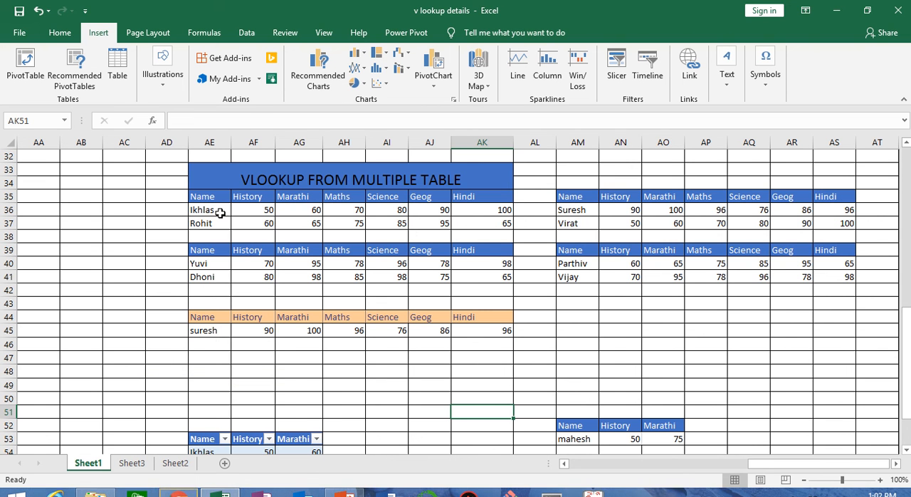
{"action": "left_click_drag", "start_coordinate": [211, 210], "coordinate": [498, 226]}
{"action": "left_click_drag", "start_coordinate": [618, 212], "coordinate": [847, 224]}
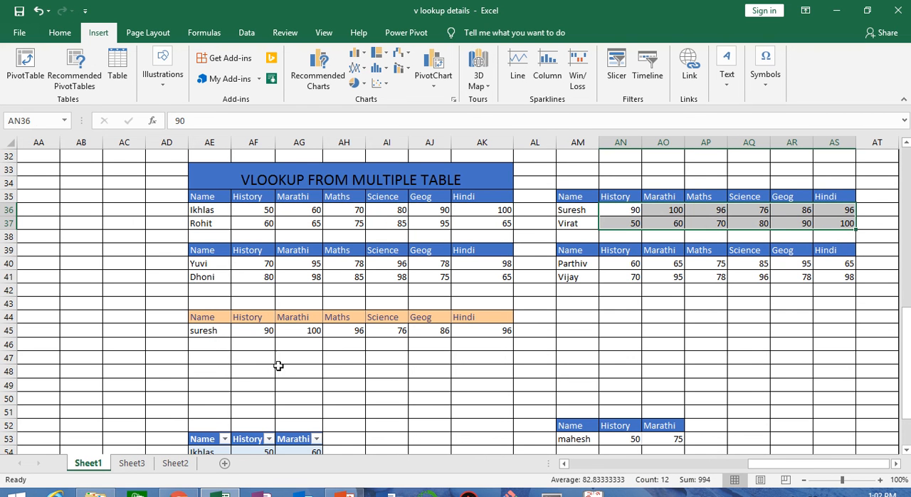
Clear the contents of the multiple-table lookup row AE45:AK45 and select its History cell AF45.
{"action": "left_click_drag", "start_coordinate": [210, 331], "coordinate": [473, 329]}
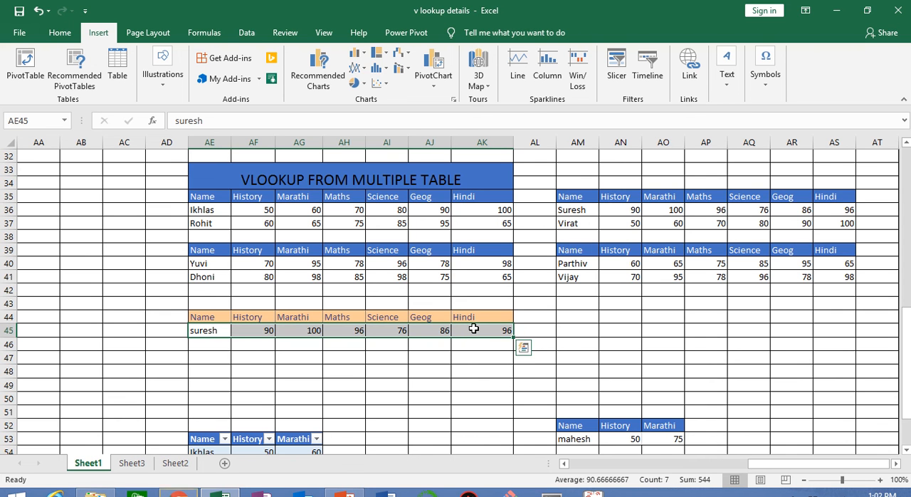
{"action": "key", "text": "Delete"}
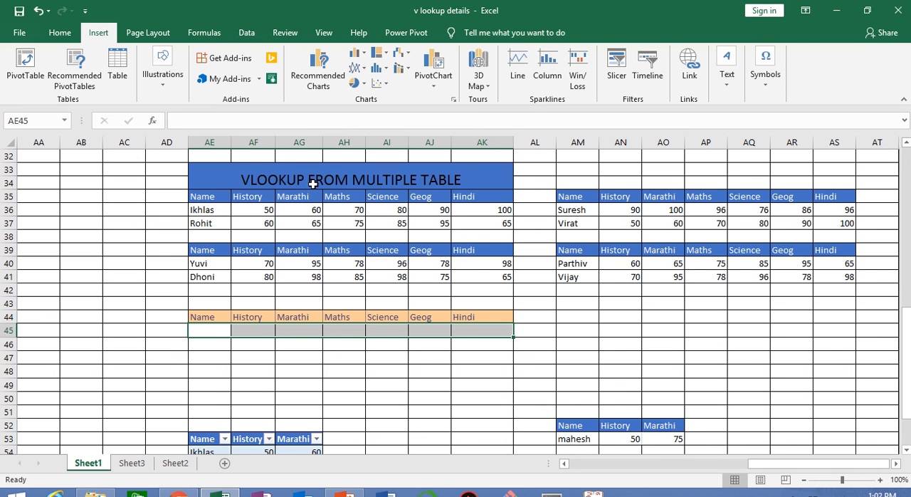
{"action": "left_click", "coordinate": [258, 330]}
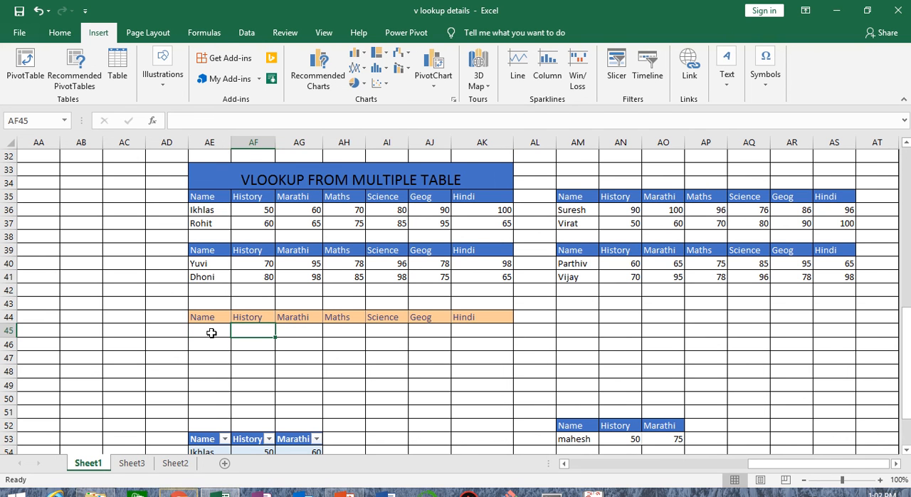
{"action": "key", "text": "shift+Right"}
{"action": "key", "text": "shift+Right"}
{"action": "key", "text": "shift+Right"}
{"action": "key", "text": "shift+Right"}
{"action": "key", "text": "shift+Right"}
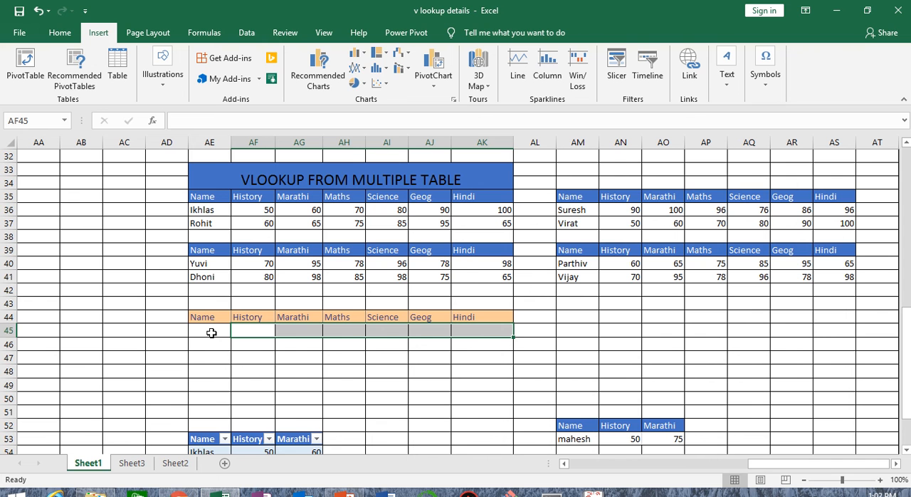
{"action": "type", "text": "=vlook"}
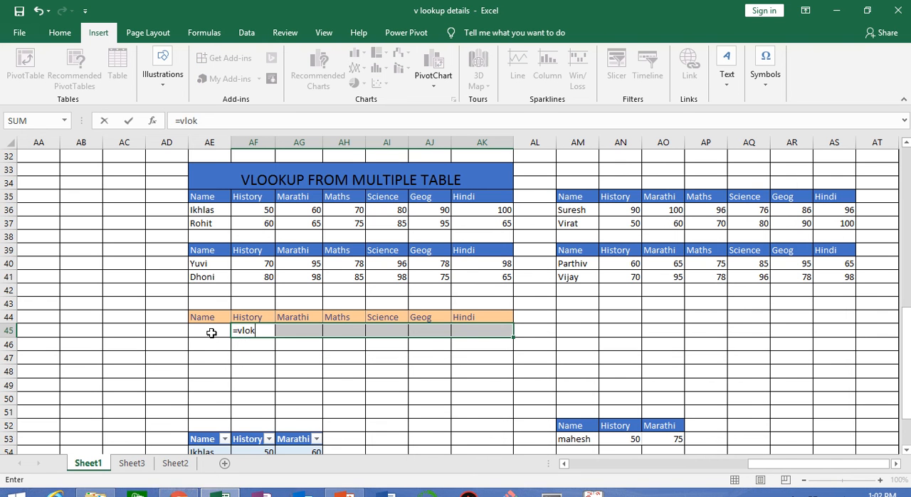
{"action": "key", "text": "Return"}
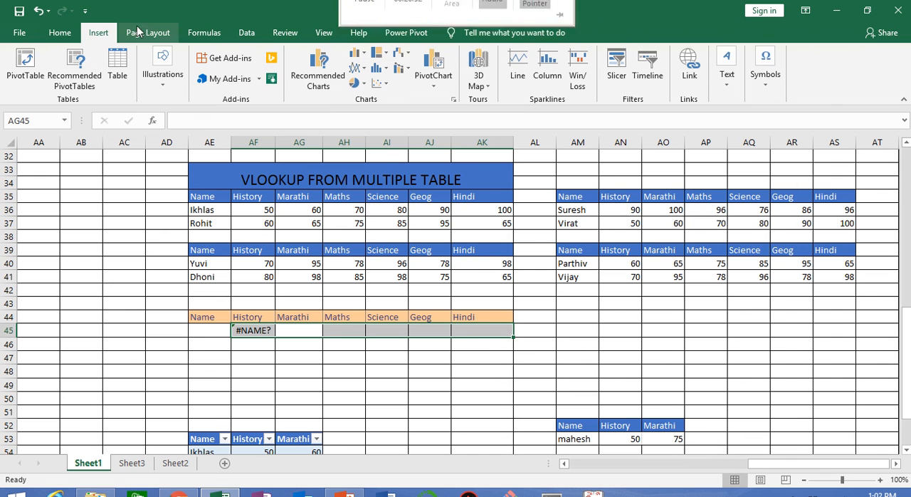
{"action": "left_click", "coordinate": [62, 36]}
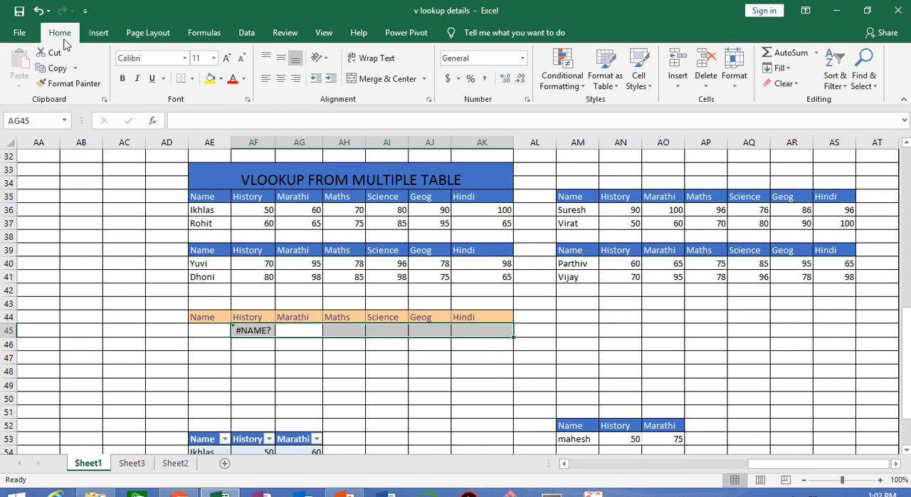
{"action": "left_click", "coordinate": [790, 83]}
{"action": "left_click", "coordinate": [793, 99]}
{"action": "type", "text": "="}
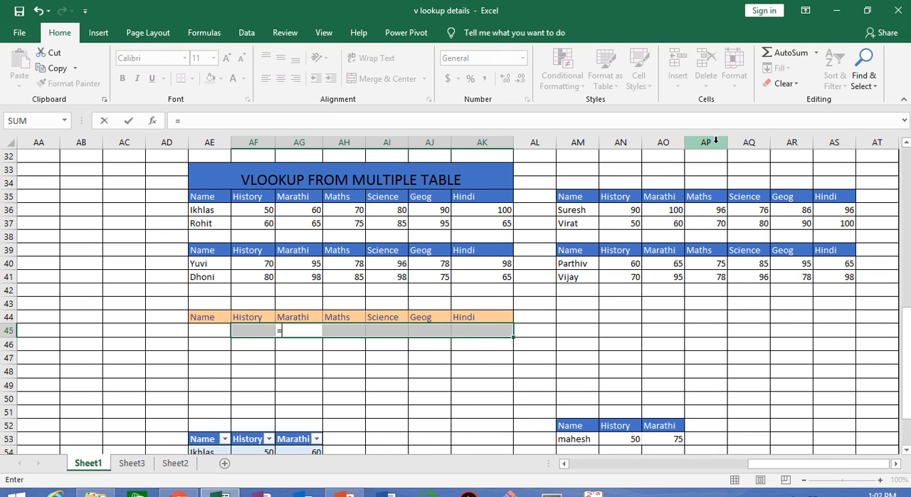
{"action": "key", "text": "Escape"}
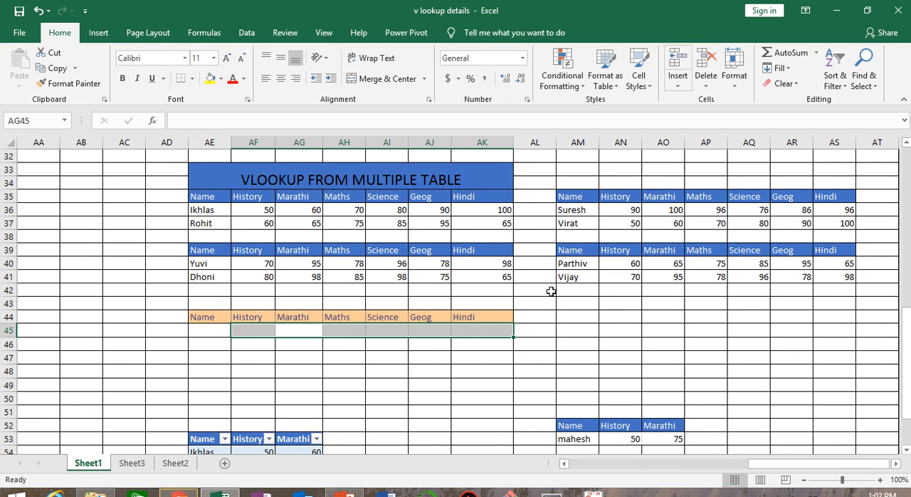
{"action": "left_click", "coordinate": [400, 396]}
Start a VLOOKUP formula across AF45:AK45 with the name cell AE45 as its lookup value.
{"action": "left_click_drag", "start_coordinate": [250, 329], "coordinate": [466, 333]}
{"action": "type", "text": "=vlo"}
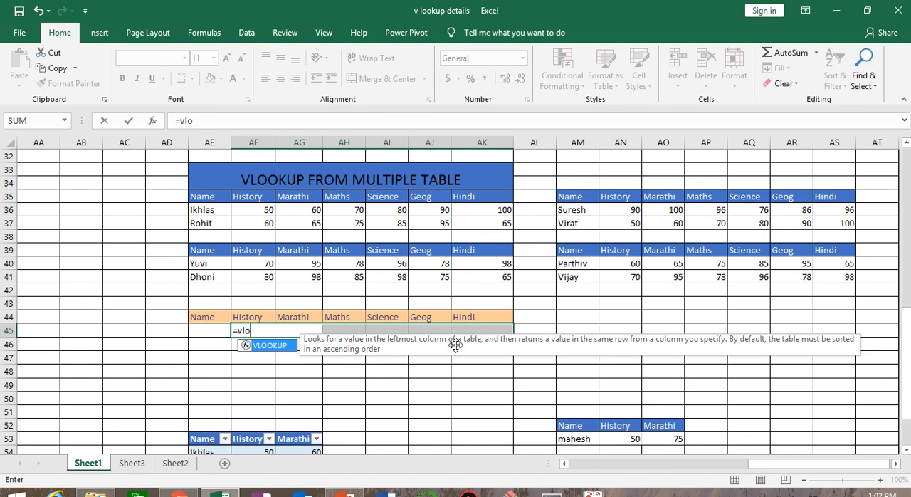
{"action": "key", "text": "Tab"}
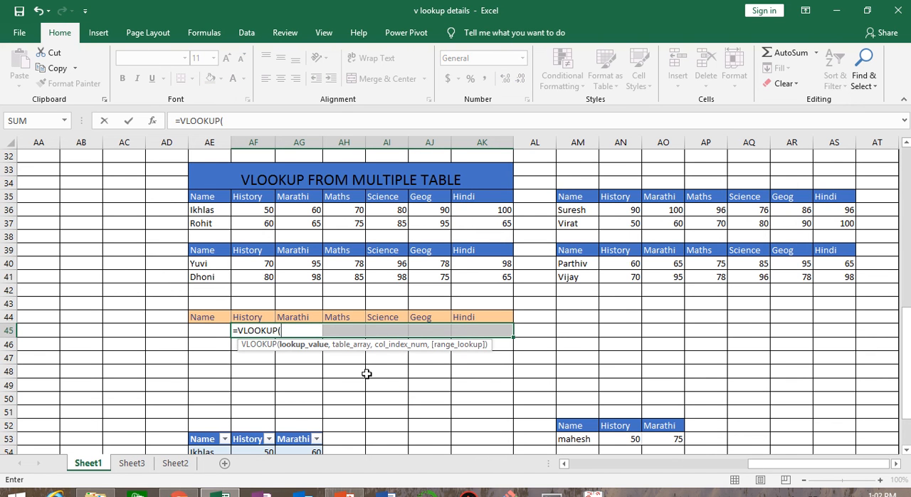
{"action": "left_click", "coordinate": [213, 332]}
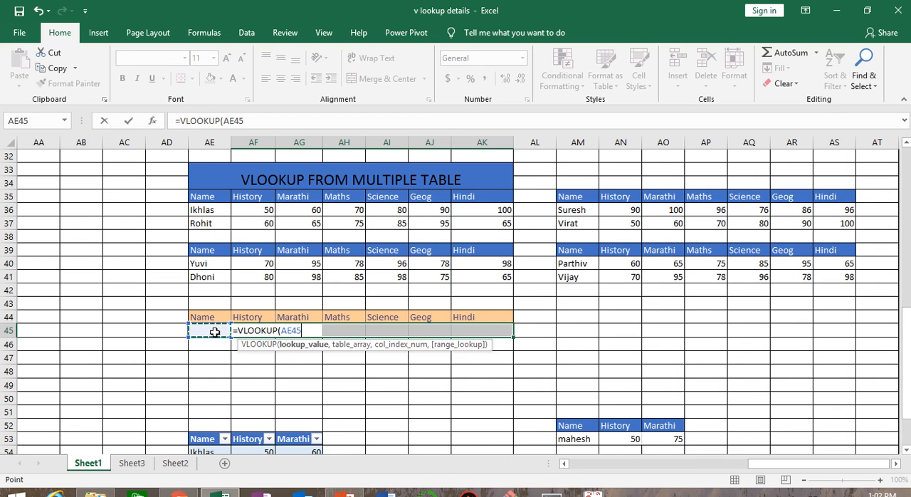
{"action": "type", "text": ",if"}
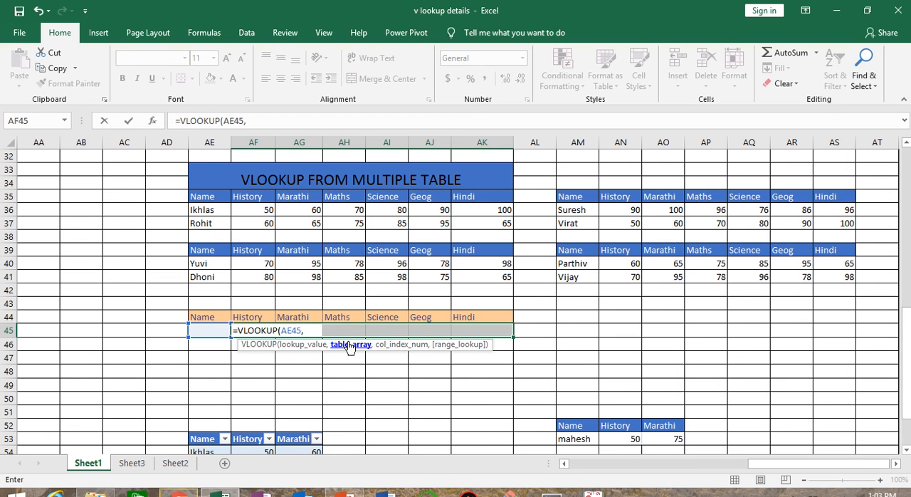
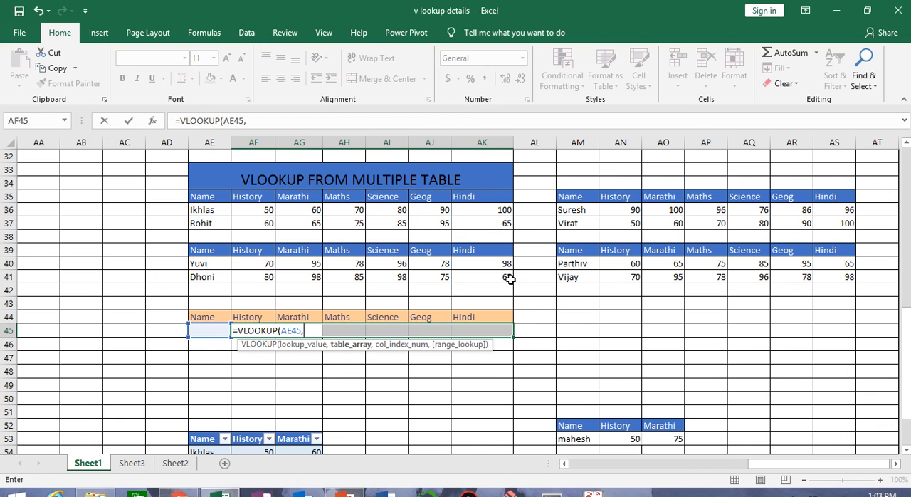
Add an IF as the table array that tests AE45 against AE35:AE37 and returns the table AE35:AK37 when true.
{"action": "type", "text": "if"}
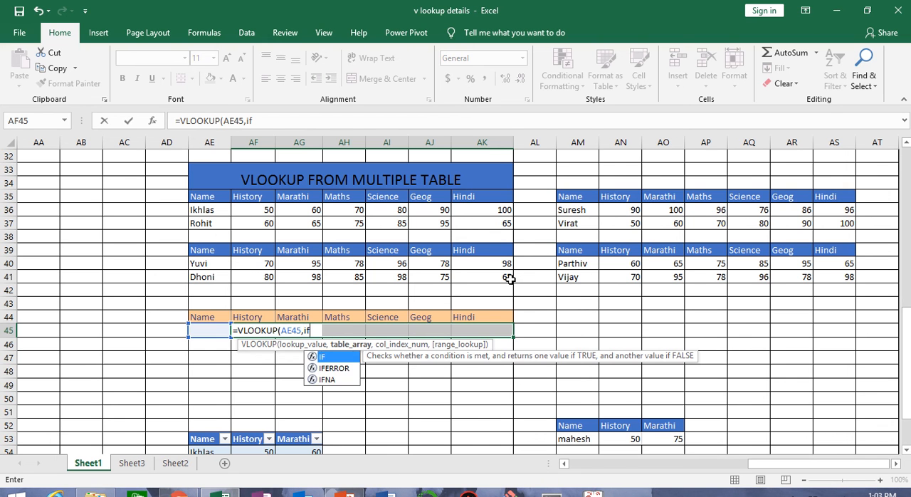
{"action": "key", "text": "Tab"}
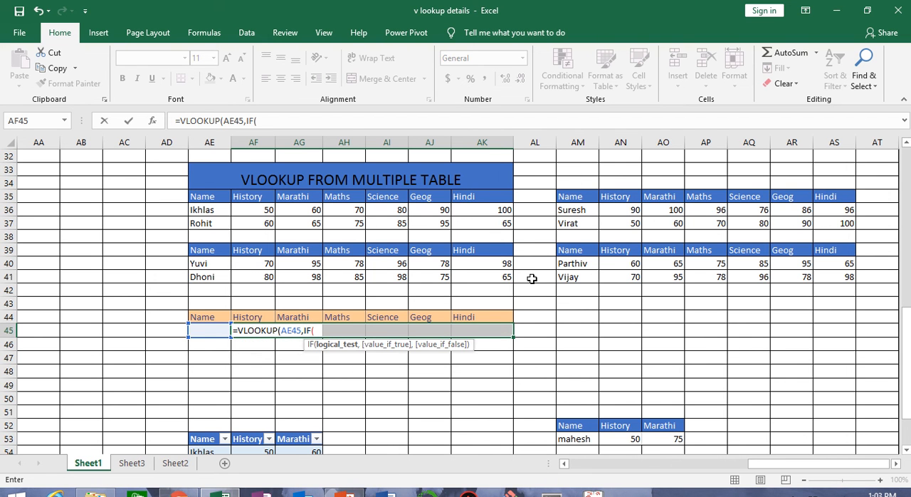
{"action": "left_click", "coordinate": [219, 332]}
{"action": "type", "text": "="}
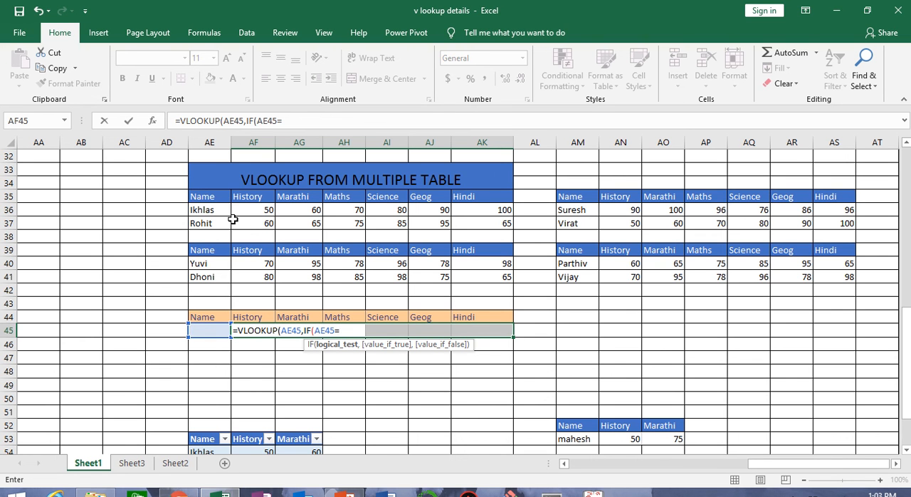
{"action": "left_click_drag", "start_coordinate": [218, 199], "coordinate": [459, 228]}
{"action": "type", "text": ","}
{"action": "left_click", "coordinate": [219, 201]}
Nest a second IF that tests AE45 against AE39:AE41 and returns the table AE39:AK41 when true.
{"action": "type", "text": ",if"}
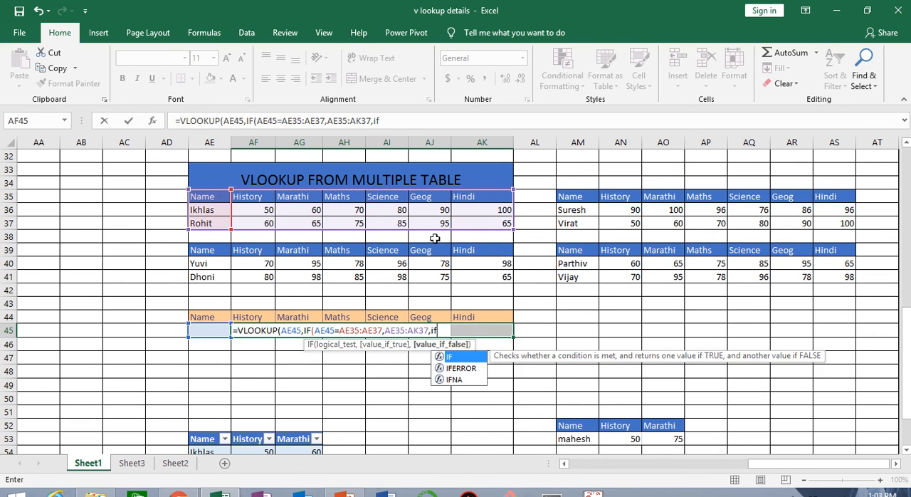
{"action": "key", "text": "Tab"}
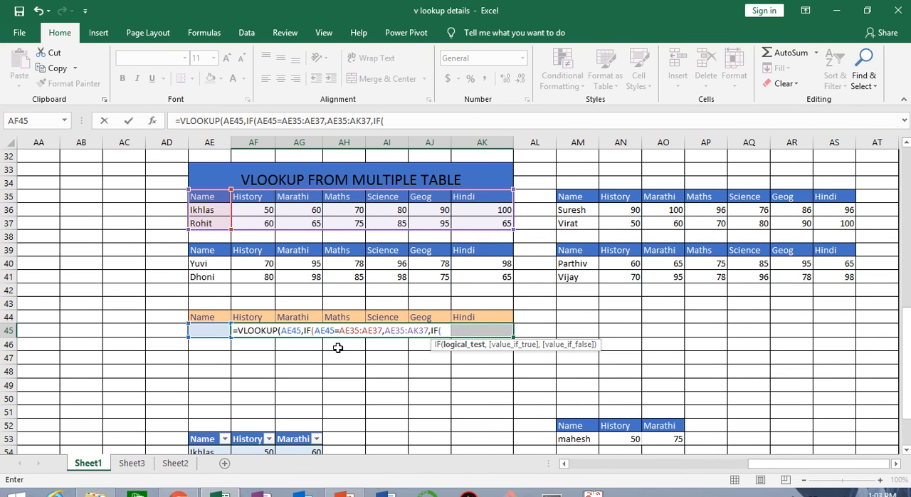
{"action": "left_click", "coordinate": [217, 330]}
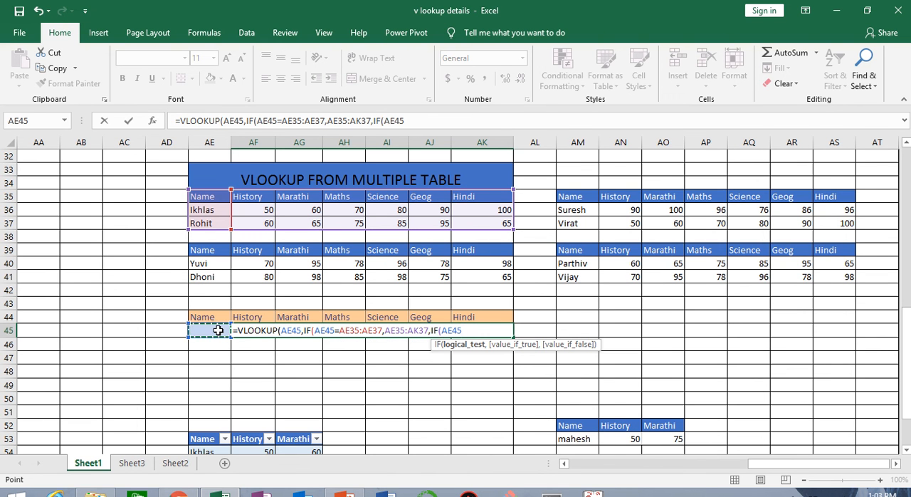
{"action": "type", "text": "="}
{"action": "mouse_move", "coordinate": [216, 247]}
{"action": "left_mouse_down"}
{"action": "mouse_move", "coordinate": [218, 277]}
{"action": "mouse_move", "coordinate": [472, 269]}
{"action": "left_mouse_up"}
{"action": "type", "text": ","}
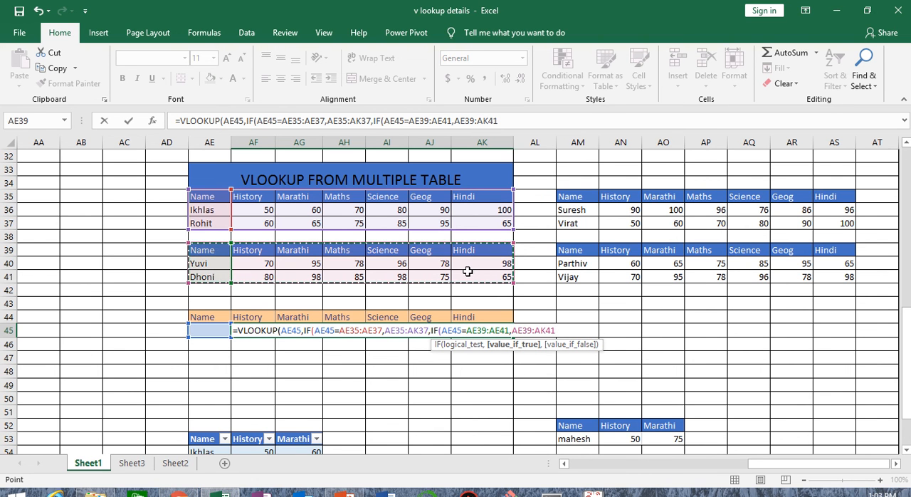
{"action": "type", "text": ",if"}
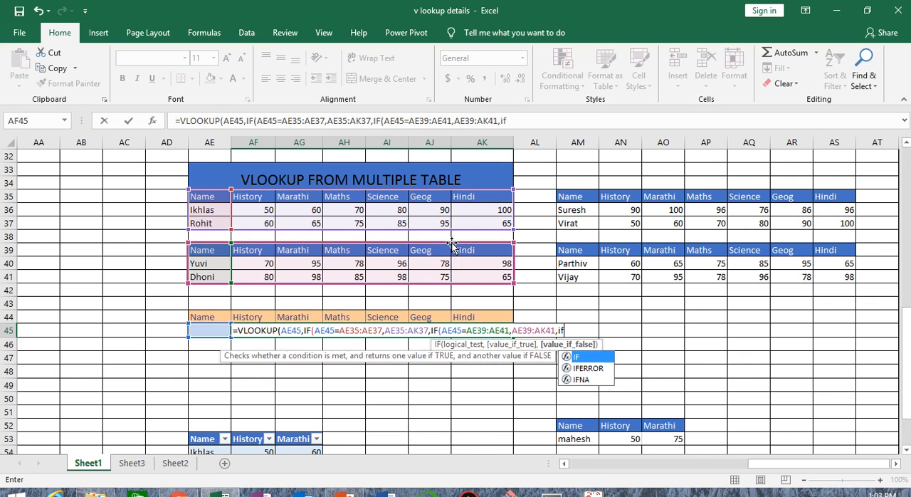
Nest a third IF that tests AE45 against the name range AM35:AM37.
{"action": "key", "text": "Tab"}
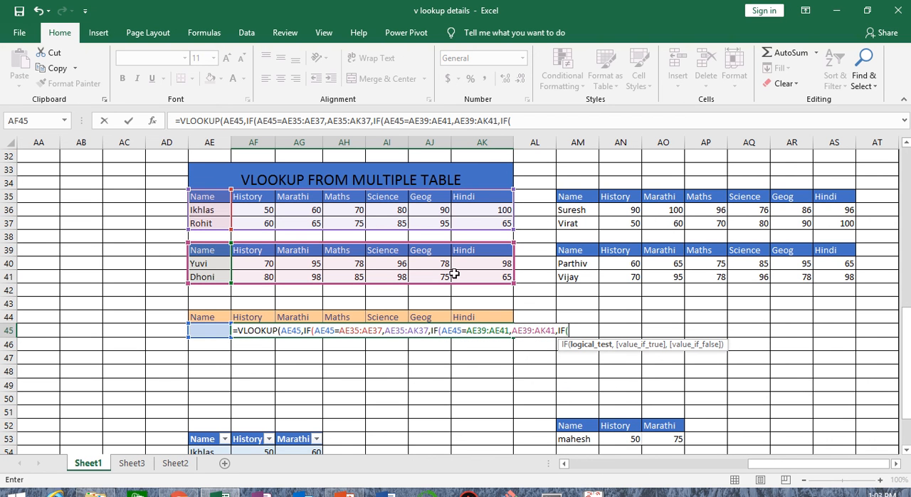
{"action": "left_click", "coordinate": [199, 328]}
{"action": "type", "text": "="}
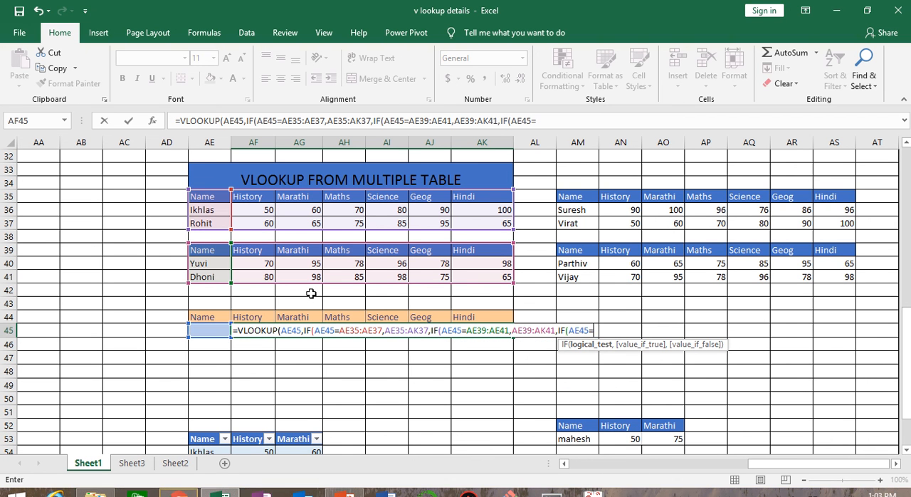
{"action": "left_click", "coordinate": [573, 202]}
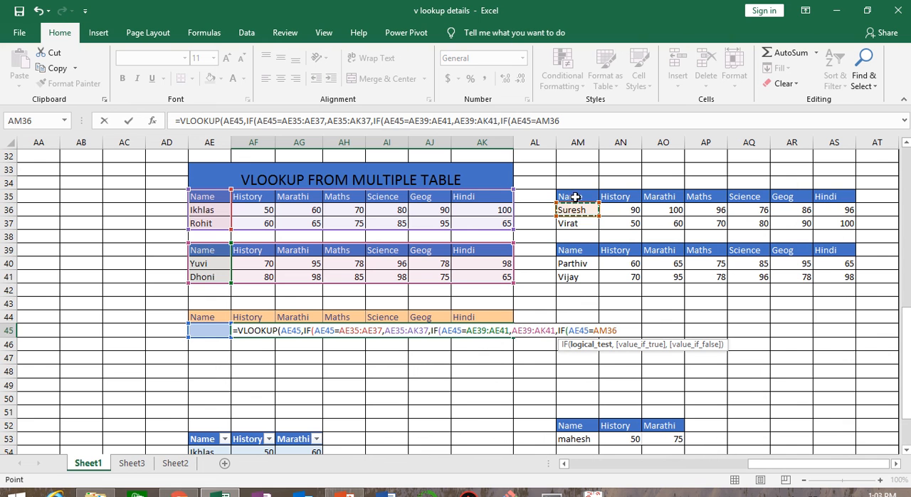
{"action": "left_click_drag", "start_coordinate": [577, 202], "coordinate": [576, 225]}
{"action": "type", "text": ","}
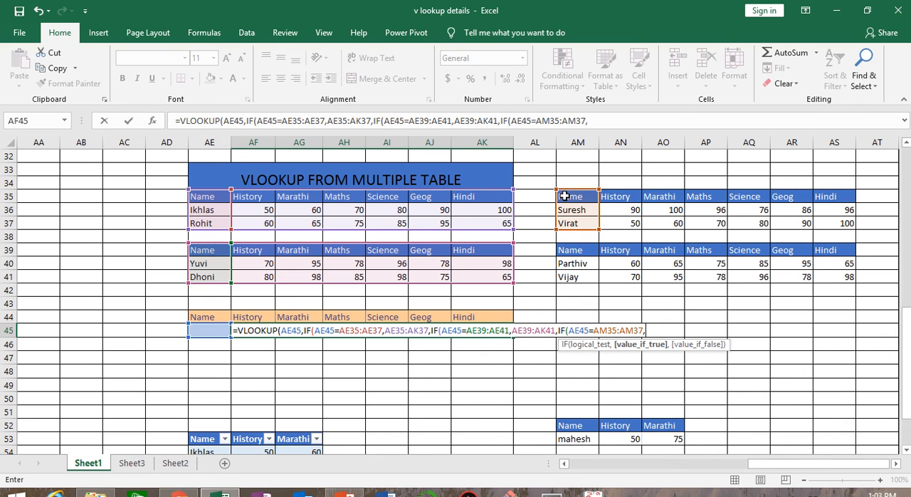
Re-enter AM35:AM37 as the range tested in the third IF and return the table AM35:AS37 when true.
{"action": "mouse_move", "coordinate": [574, 191]}
{"action": "left_mouse_down"}
{"action": "mouse_move", "coordinate": [715, 221]}
{"action": "mouse_move", "coordinate": [624, 192]}
{"action": "mouse_move", "coordinate": [591, 192]}
{"action": "left_mouse_up"}
{"action": "key", "text": "BackSpace"}
{"action": "key", "text": "BackSpace"}
{"action": "key", "text": "BackSpace"}
{"action": "key", "text": "BackSpace"}
{"action": "key", "text": "BackSpace"}
{"action": "key", "text": "BackSpace"}
{"action": "key", "text": "BackSpace"}
{"action": "key", "text": "BackSpace"}
{"action": "key", "text": "BackSpace"}
{"action": "key", "text": "BackSpace"}
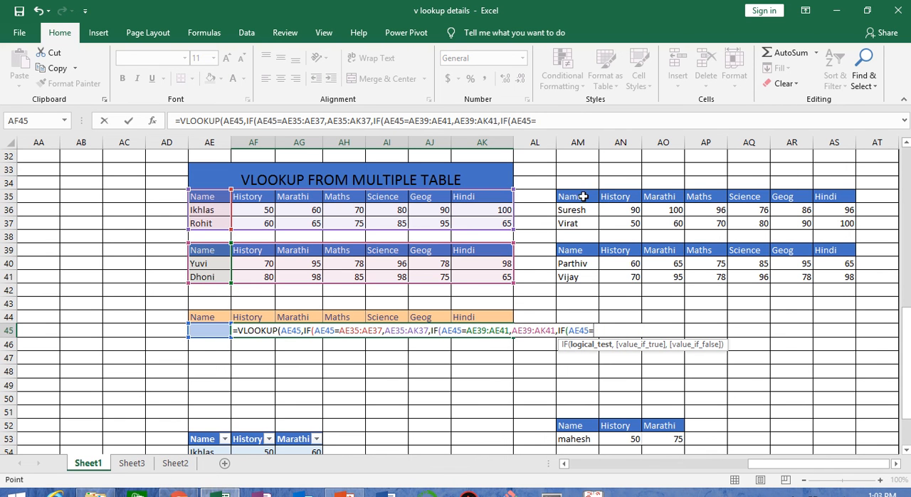
{"action": "left_click_drag", "start_coordinate": [586, 195], "coordinate": [819, 219]}
{"action": "type", "text": ",,if"}
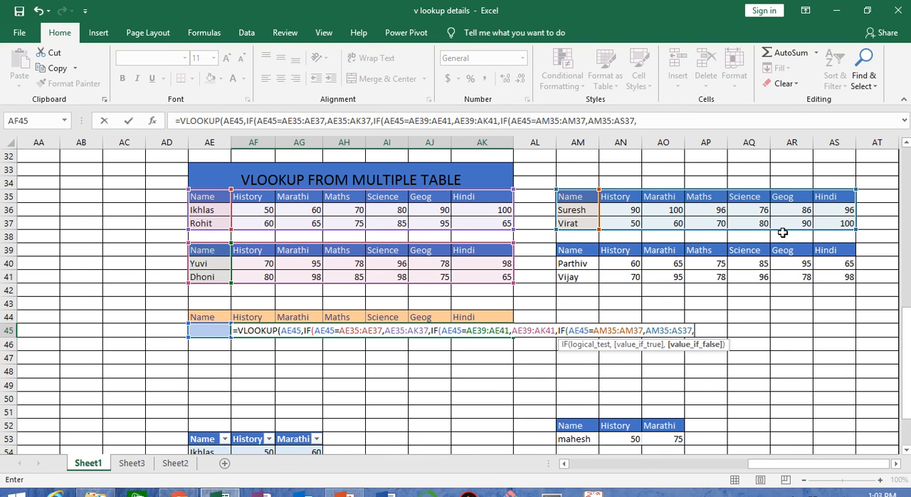
Nest a fourth IF that tests AE45 against AM39:AM41 and returns the table AM39:AS41 when true.
{"action": "key", "text": "Tab"}
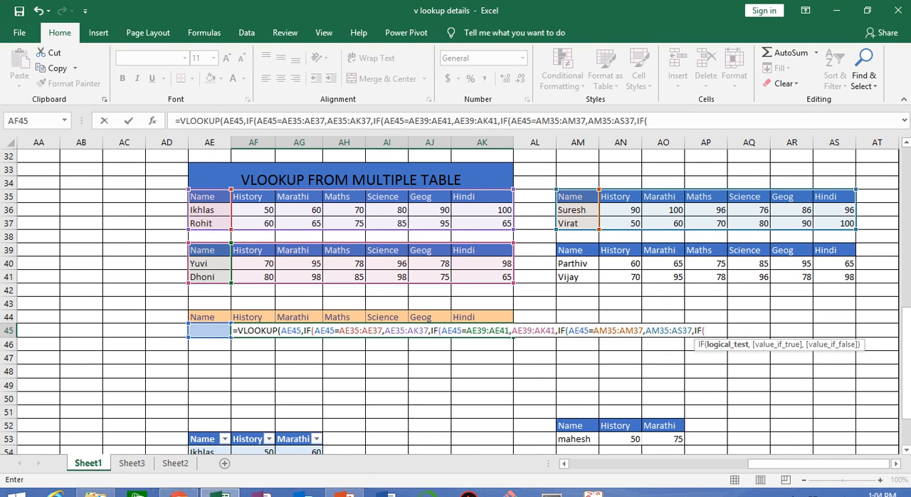
{"action": "left_click", "coordinate": [212, 332]}
{"action": "mouse_move", "coordinate": [359, 18]}
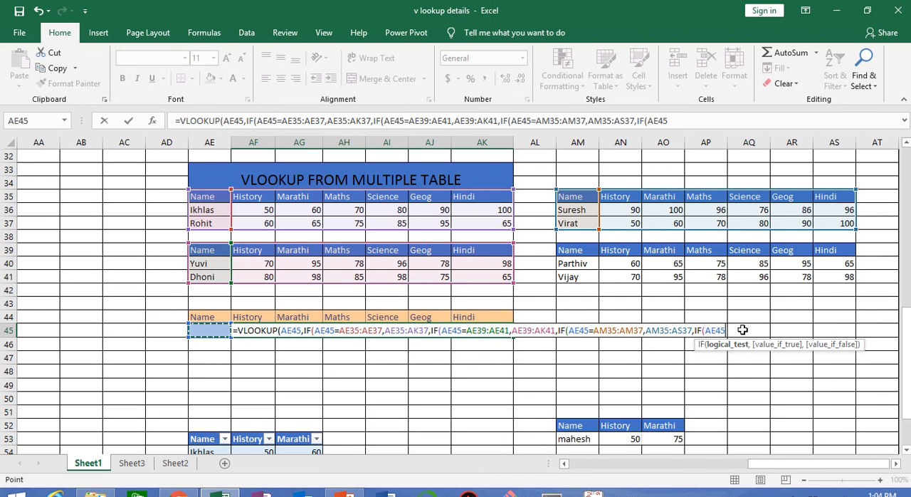
{"action": "type", "text": "="}
{"action": "left_click_drag", "start_coordinate": [573, 248], "coordinate": [578, 279]}
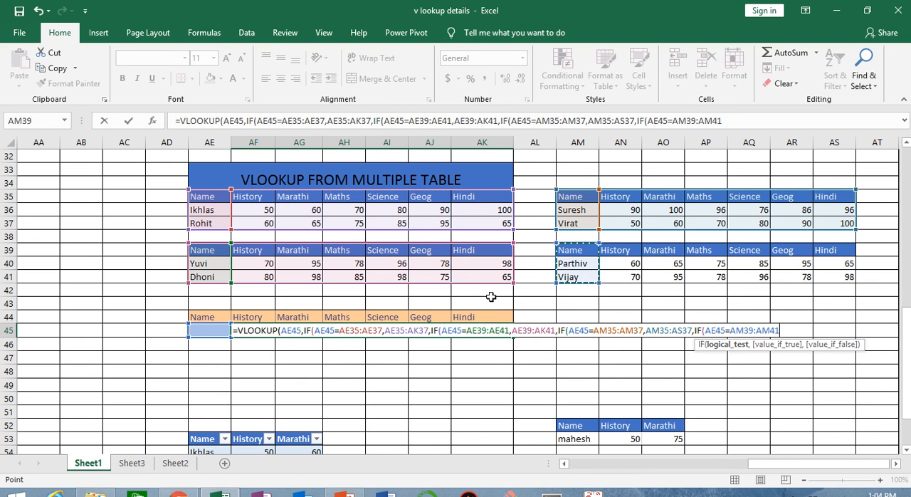
{"action": "type", "text": ","}
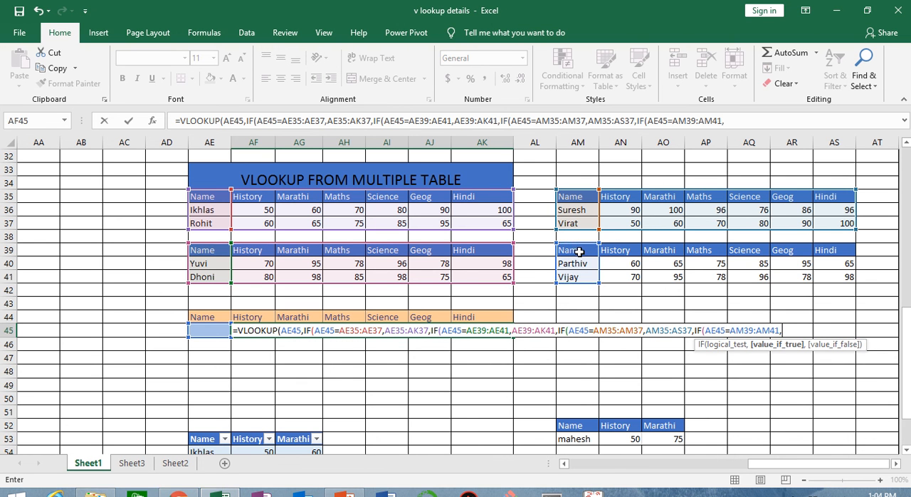
{"action": "left_click_drag", "start_coordinate": [578, 252], "coordinate": [819, 273]}
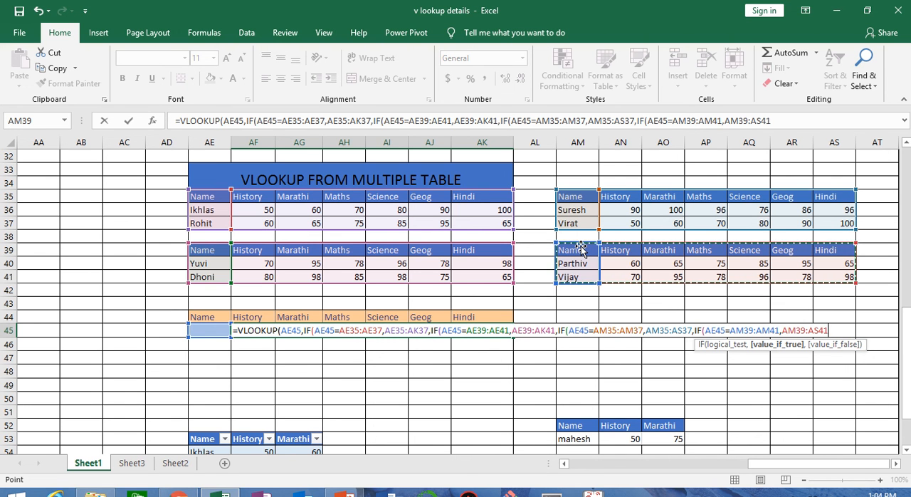
Close the nested IFs, set the column indexes to {2,3,4,5,6,7} with match type 0, and enter it as an array formula.
{"action": "type", "text": "))))"}
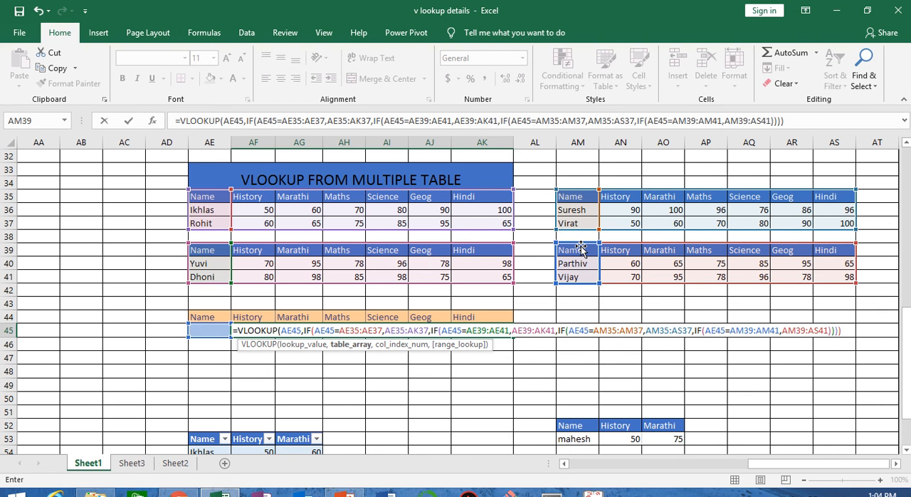
{"action": "type", "text": ","}
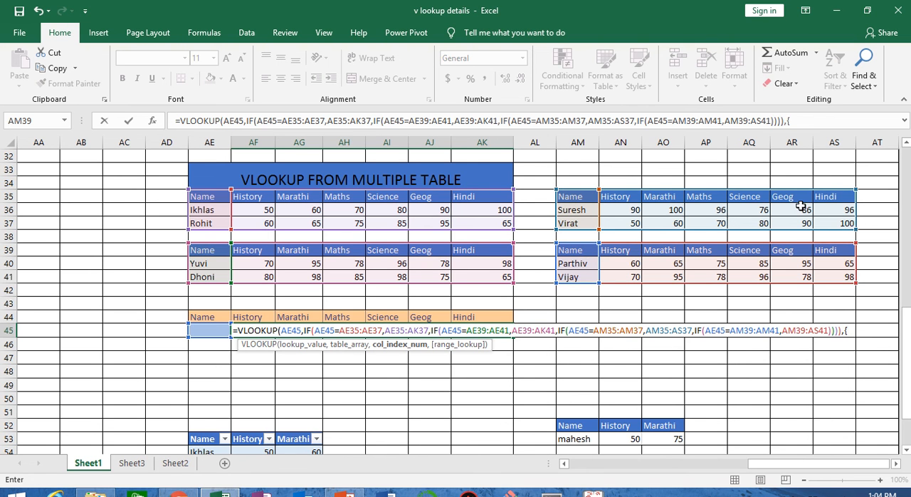
{"action": "type", "text": "{2,"}
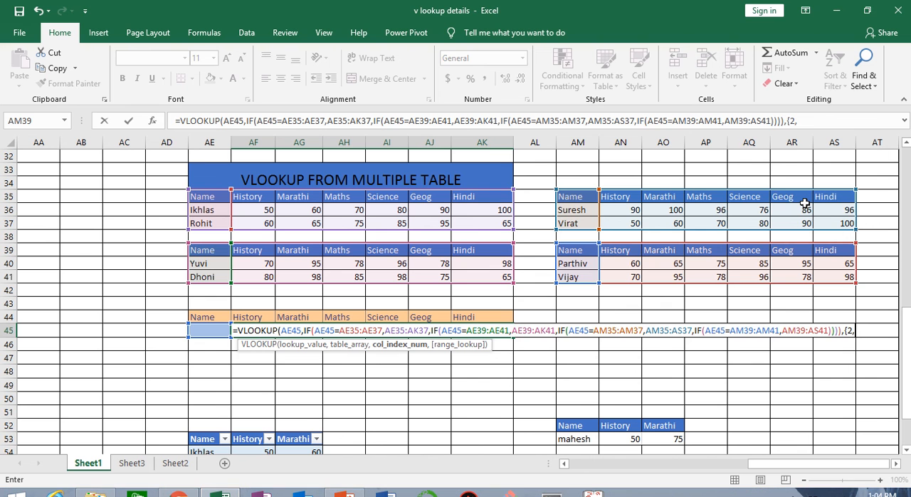
{"action": "type", "text": "3,4,5,6,7"}
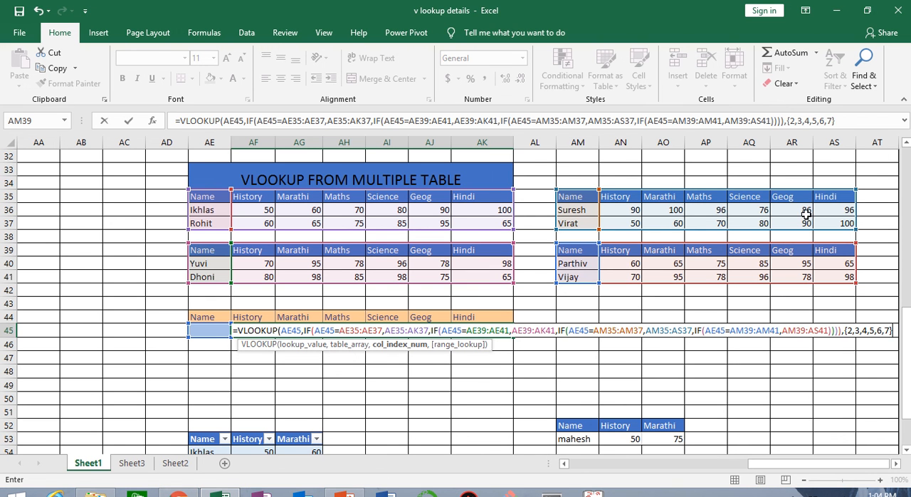
{"action": "type", "text": "},0"}
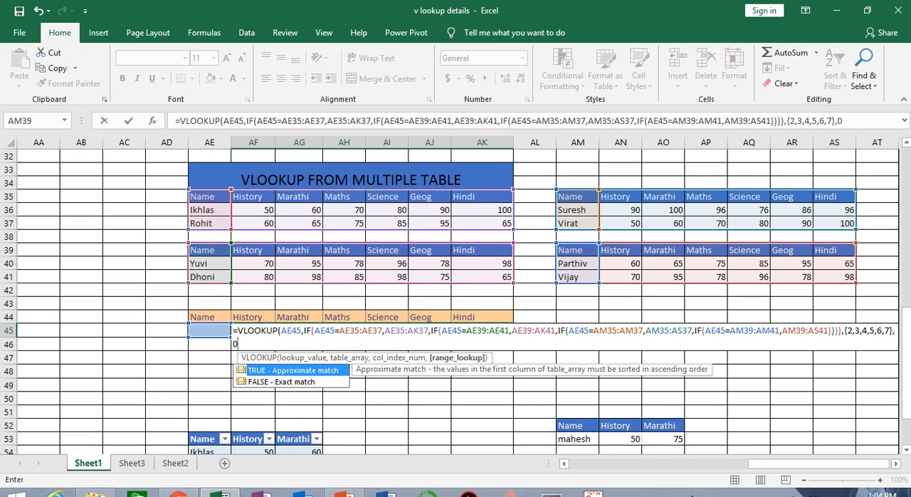
{"action": "type", "text": ")"}
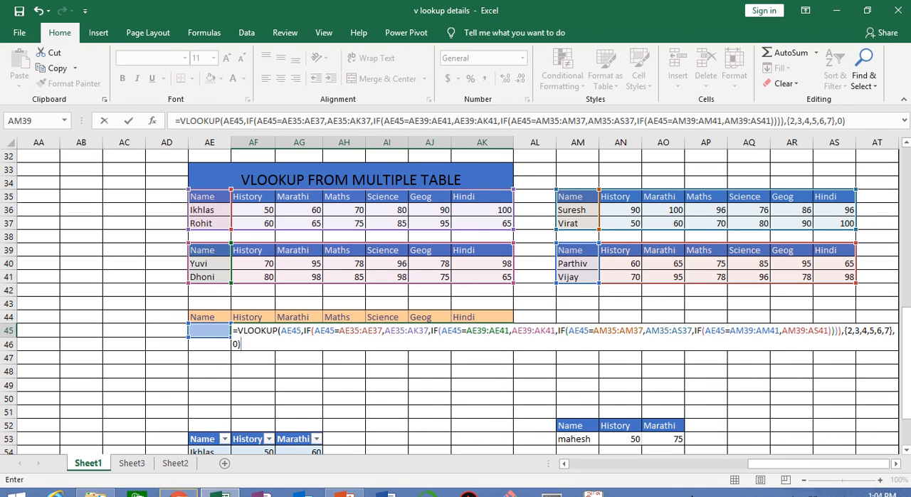
{"action": "key", "text": "ctrl+shift+Return"}
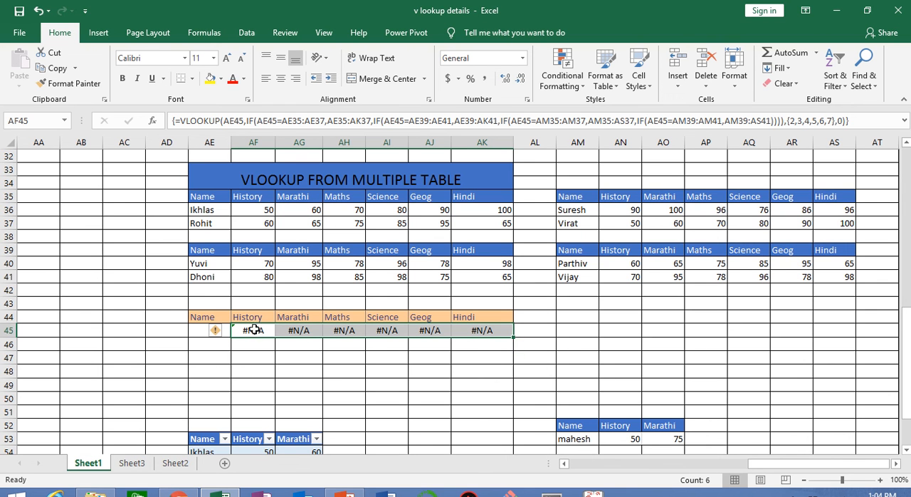
{"action": "mouse_move", "coordinate": [401, 14]}
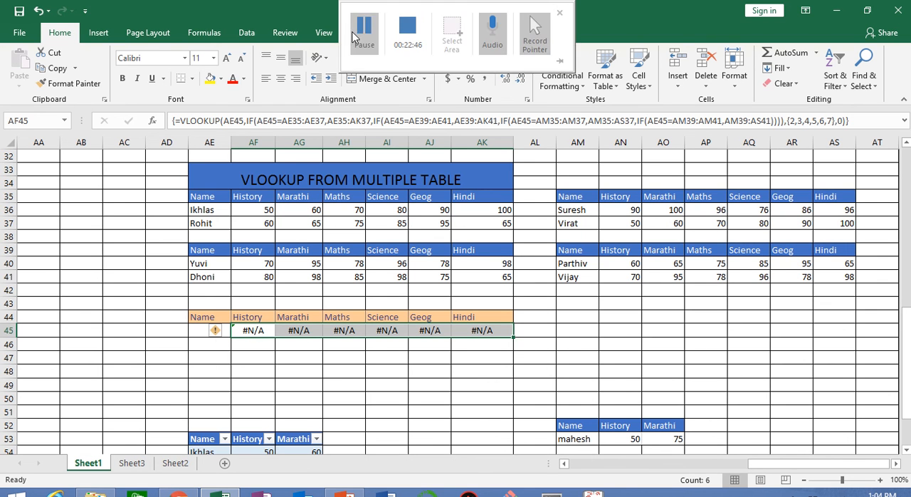
{"action": "left_click", "coordinate": [365, 31]}
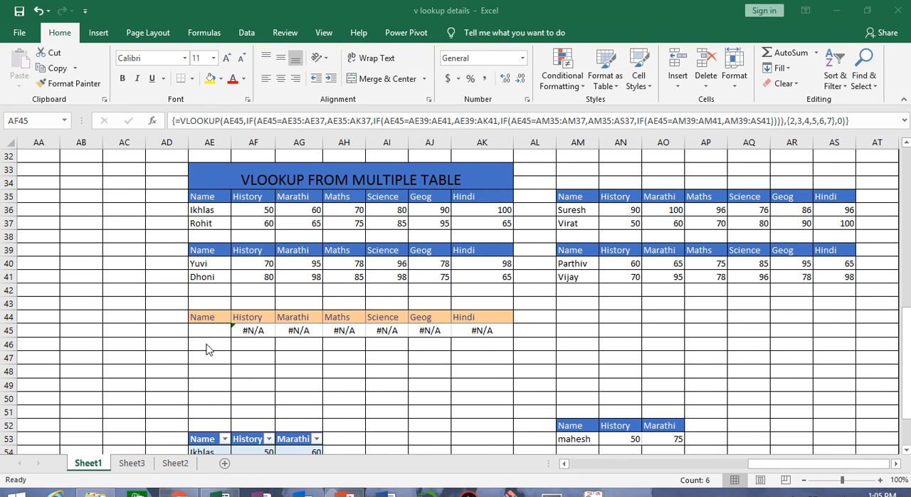
Review the array formula in AF45:AK45 and re-enter it as an array formula.
{"action": "key", "text": "F2"}
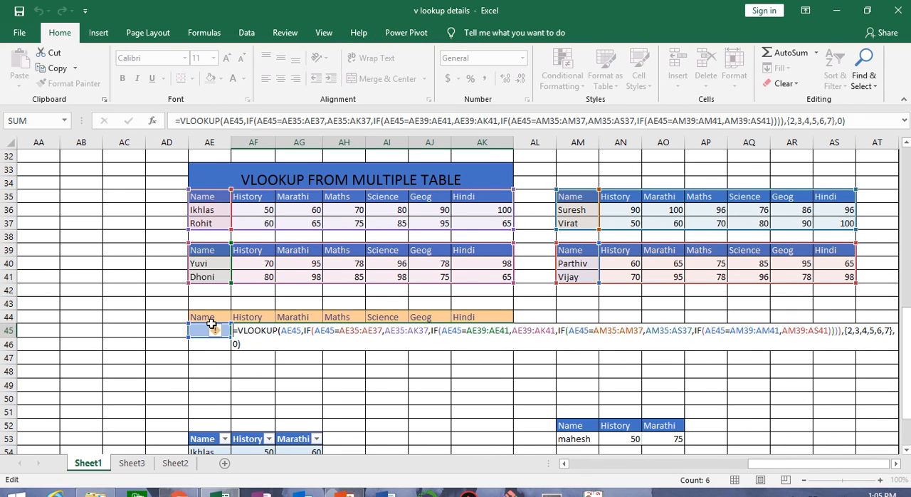
{"action": "key", "text": "ctrl+shift+Return"}
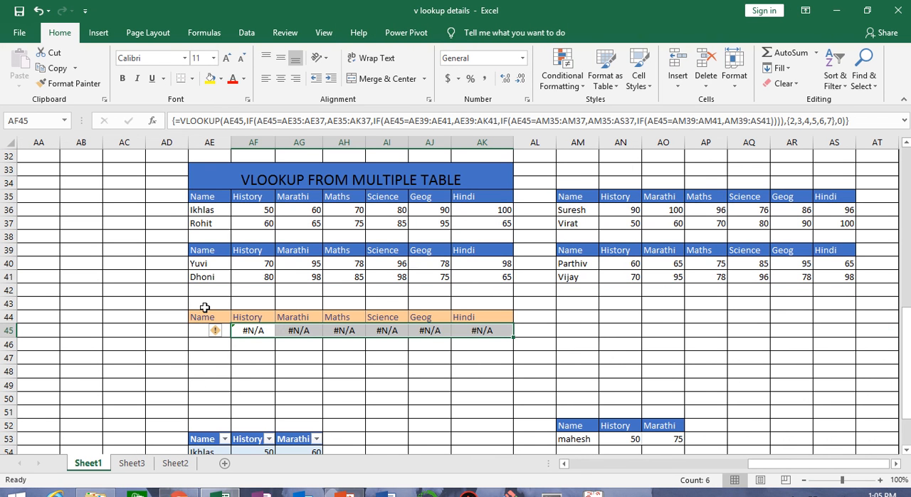
{"action": "left_click", "coordinate": [245, 370]}
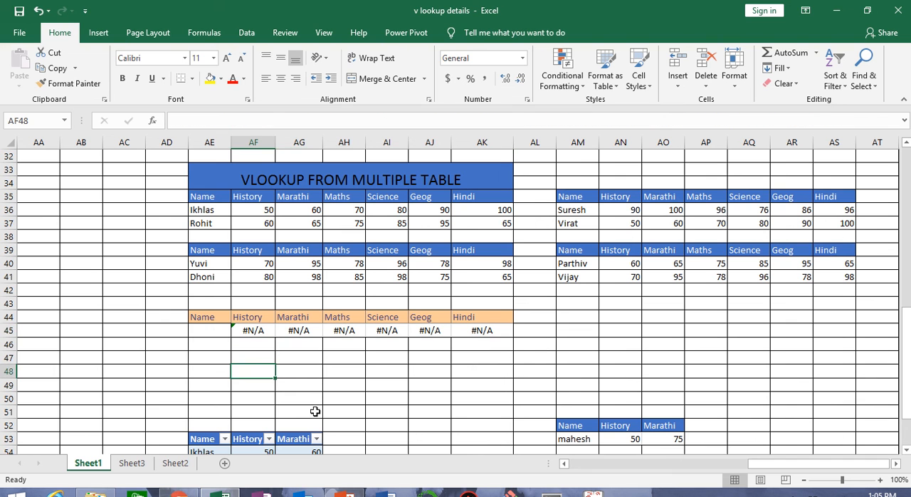
Test the multiple-table lookup by entering in AE45 the student name from AE40, followed by the one from AE36.
{"action": "left_click", "coordinate": [217, 329]}
{"action": "type", "text": "t"}
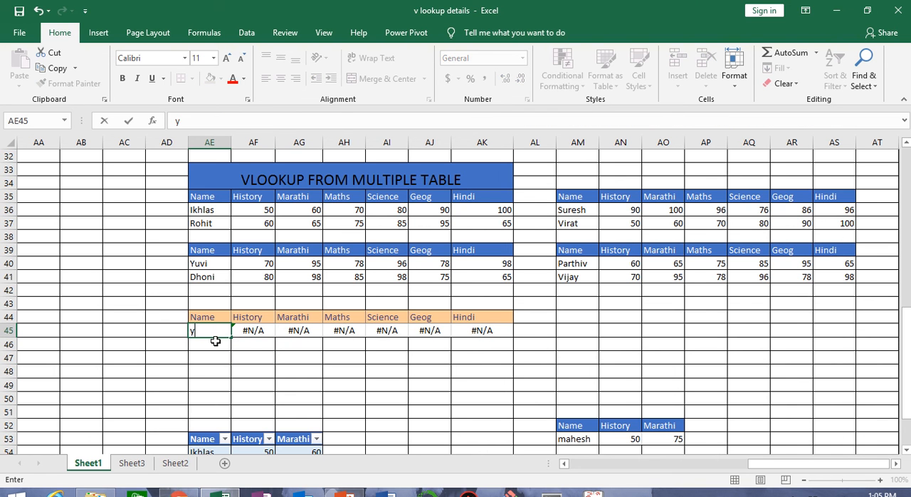
{"action": "type", "text": "uvi"}
{"action": "key", "text": "Return"}
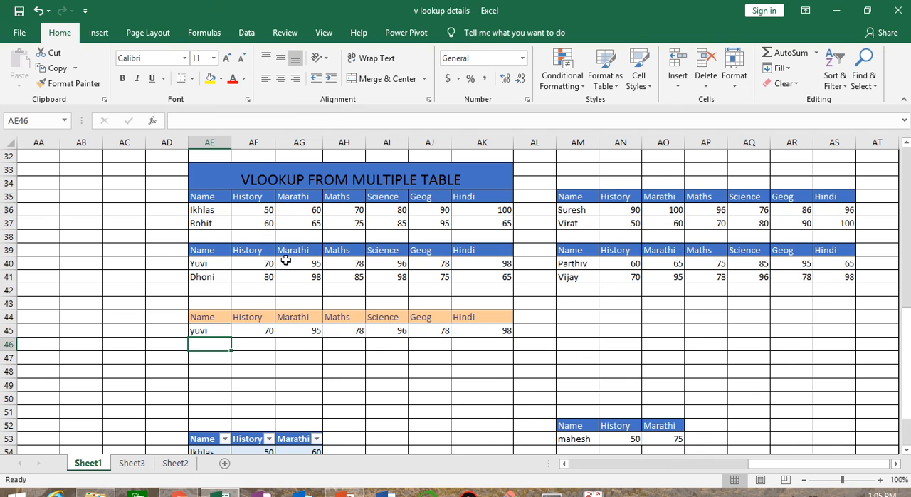
{"action": "left_click", "coordinate": [208, 330]}
{"action": "type", "text": "ikhlas"}
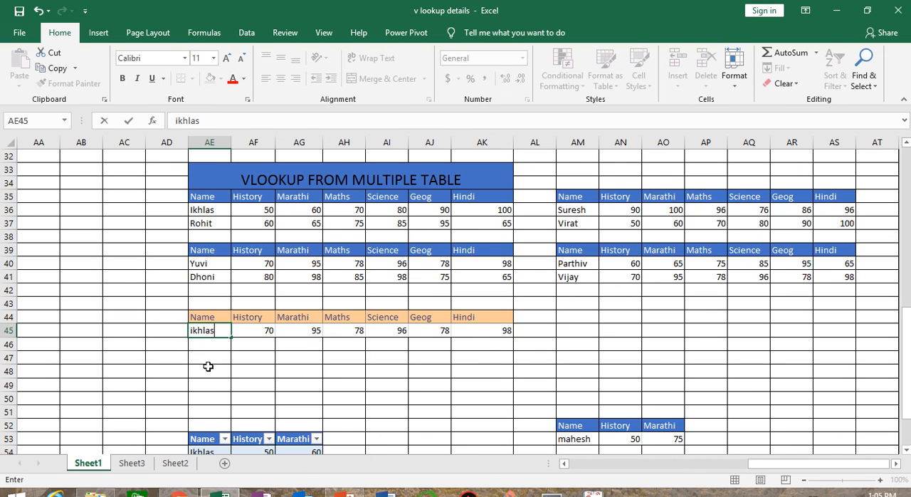
{"action": "key", "text": "Return"}
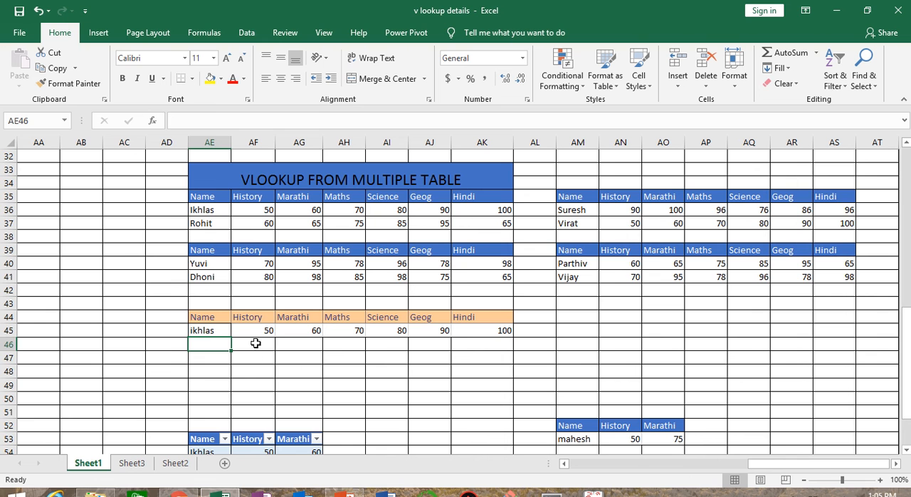
Test the multiple-table lookup again by entering in AE45 the student name from AM36, followed by the one from AM41.
{"action": "left_click", "coordinate": [212, 332]}
{"action": "type", "text": "sures"}
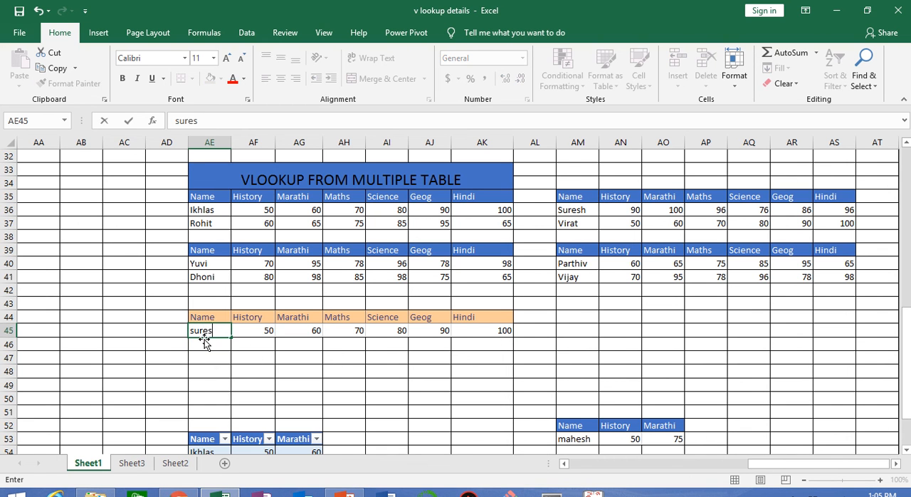
{"action": "type", "text": "h"}
{"action": "key", "text": "Return"}
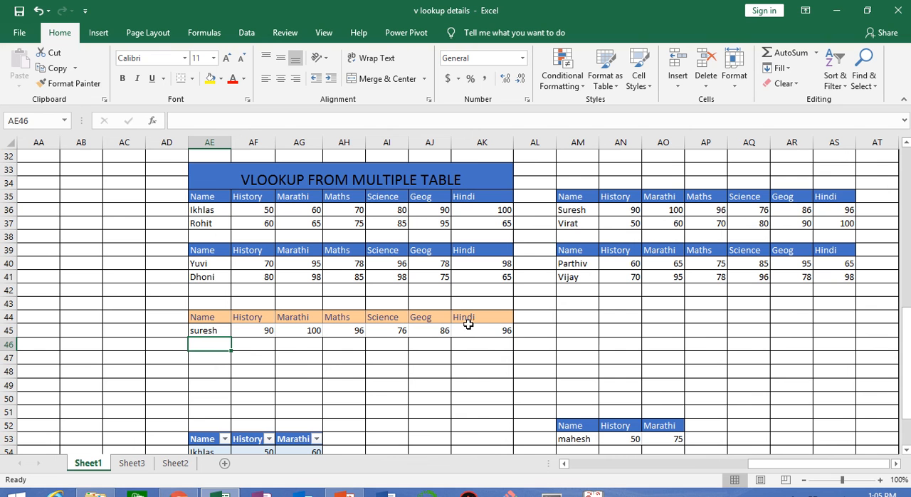
{"action": "left_click", "coordinate": [203, 332]}
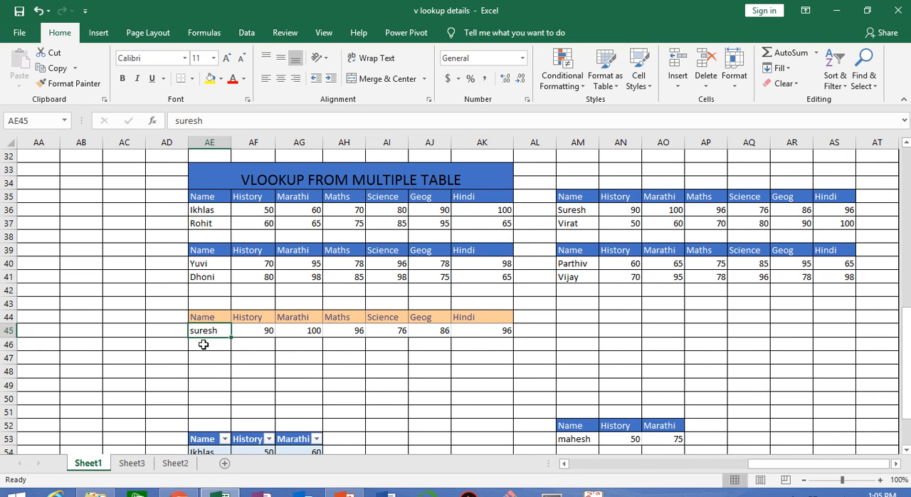
{"action": "type", "text": "vijay"}
{"action": "key", "text": "Return"}
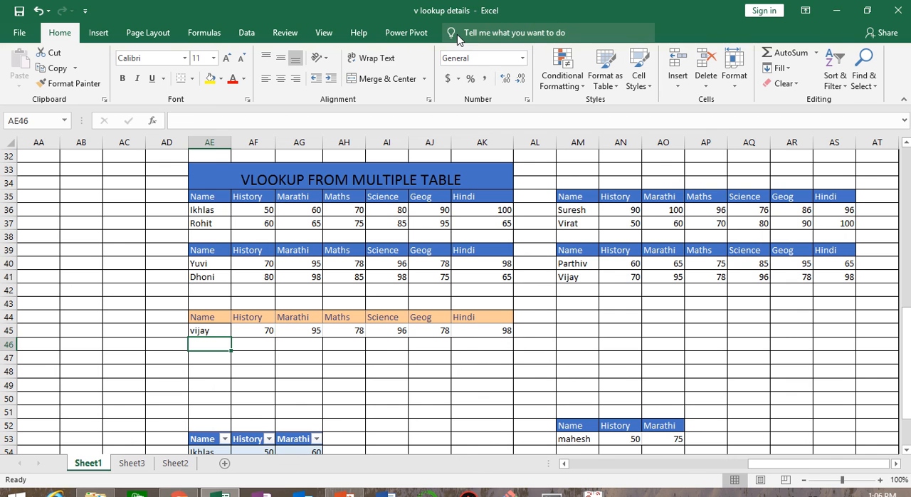
{"action": "key", "text": "super+c"}
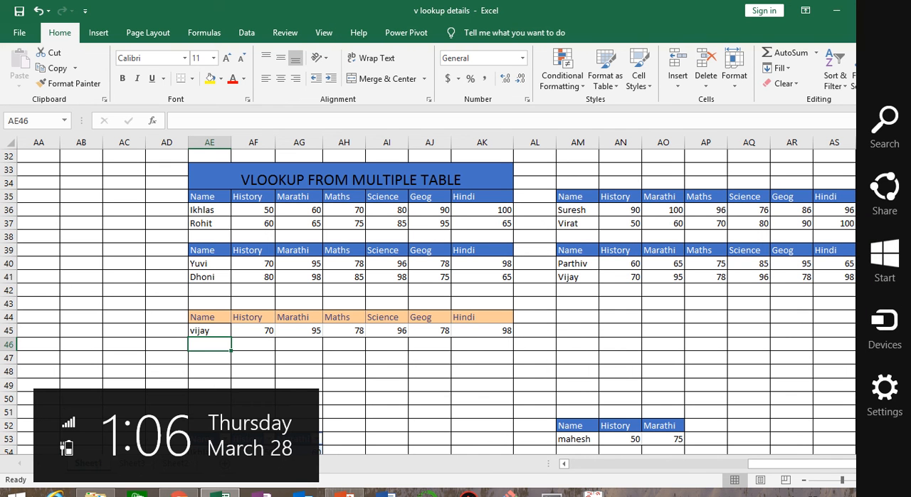
{"action": "mouse_move", "coordinate": [367, 19]}
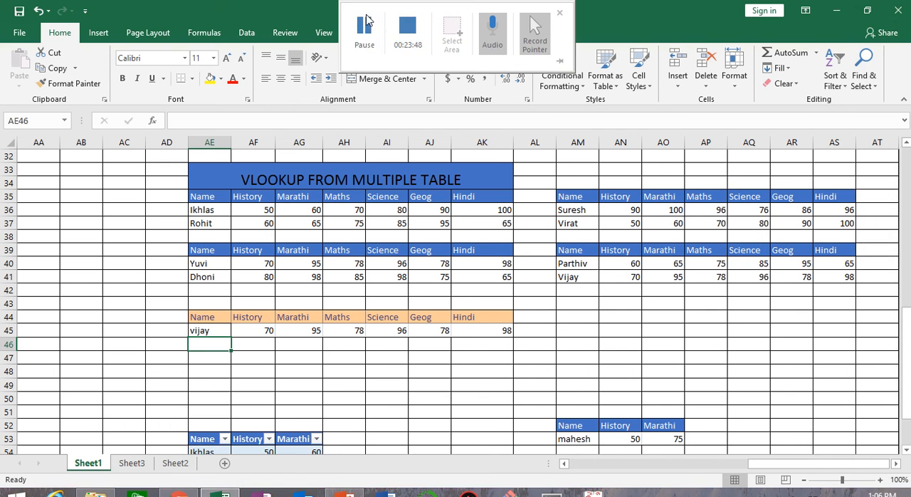